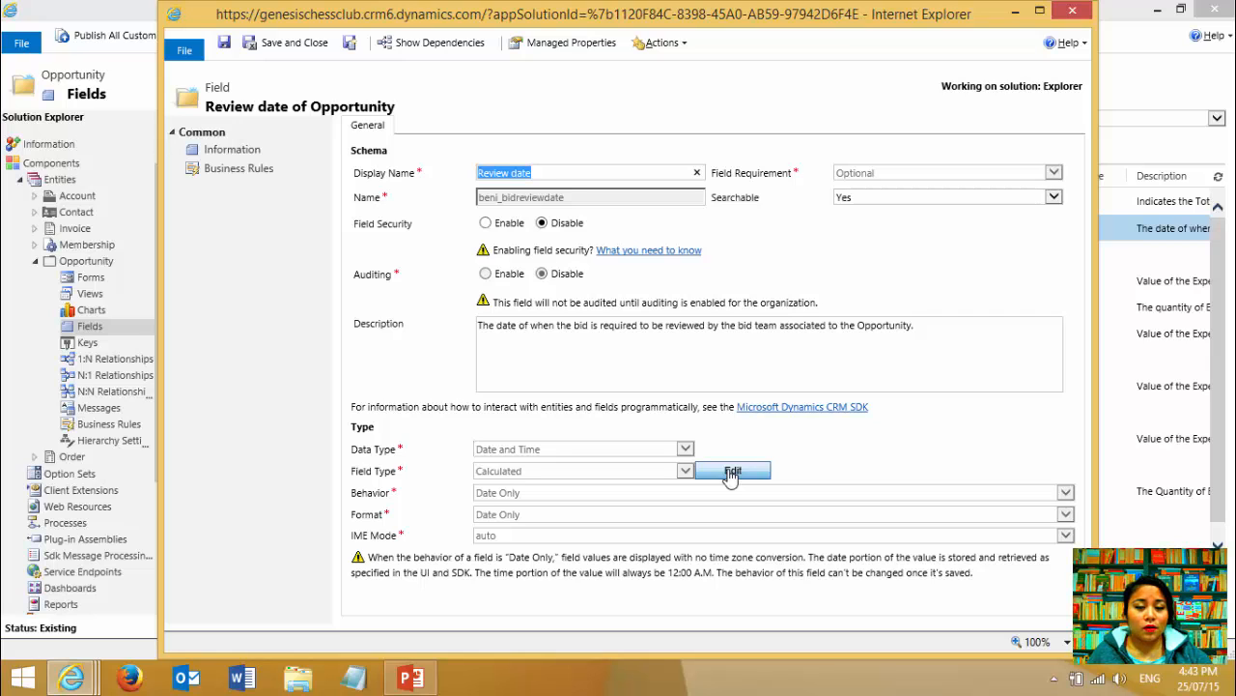
# - Inspect the calculated formula behind the Review date field of Opportunity, closing the formula and field windows when done
pyautogui.click(731, 473)
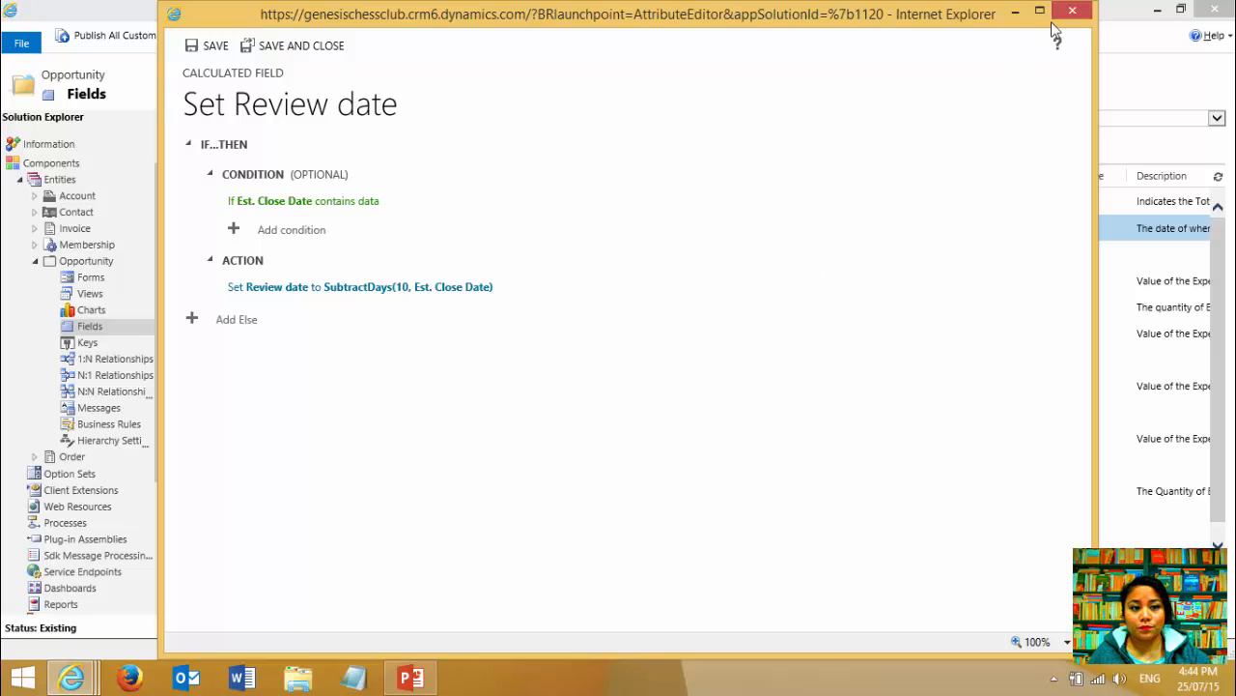
pyautogui.click(1071, 13)
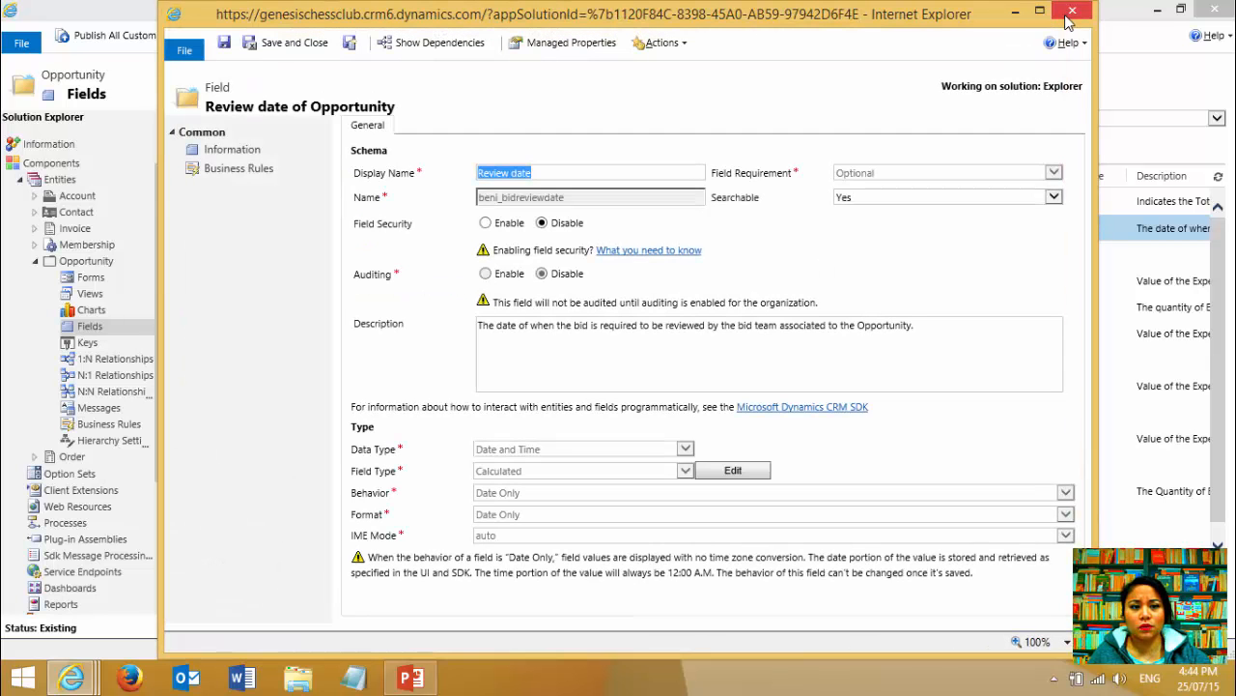
pyautogui.click(1071, 12)
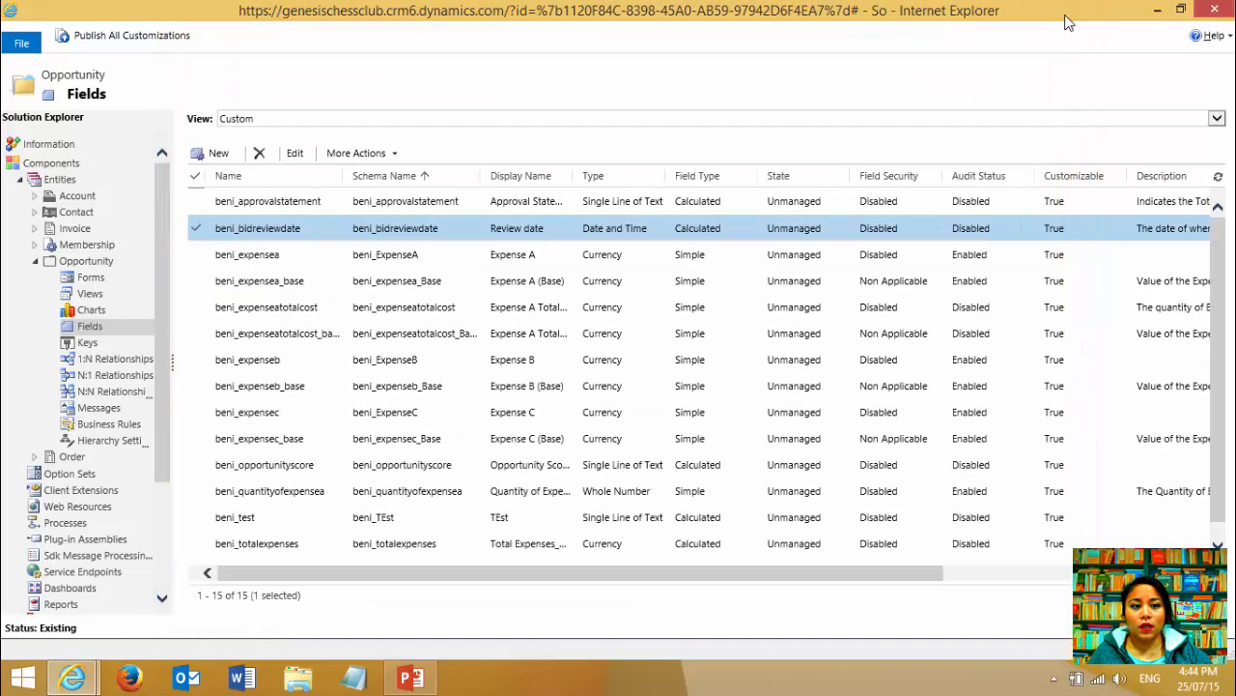
# - Bring up the Interested in buying opportunity record in Internet Explorer and check its Review date against the estimated close date
pyautogui.click(1157, 11)
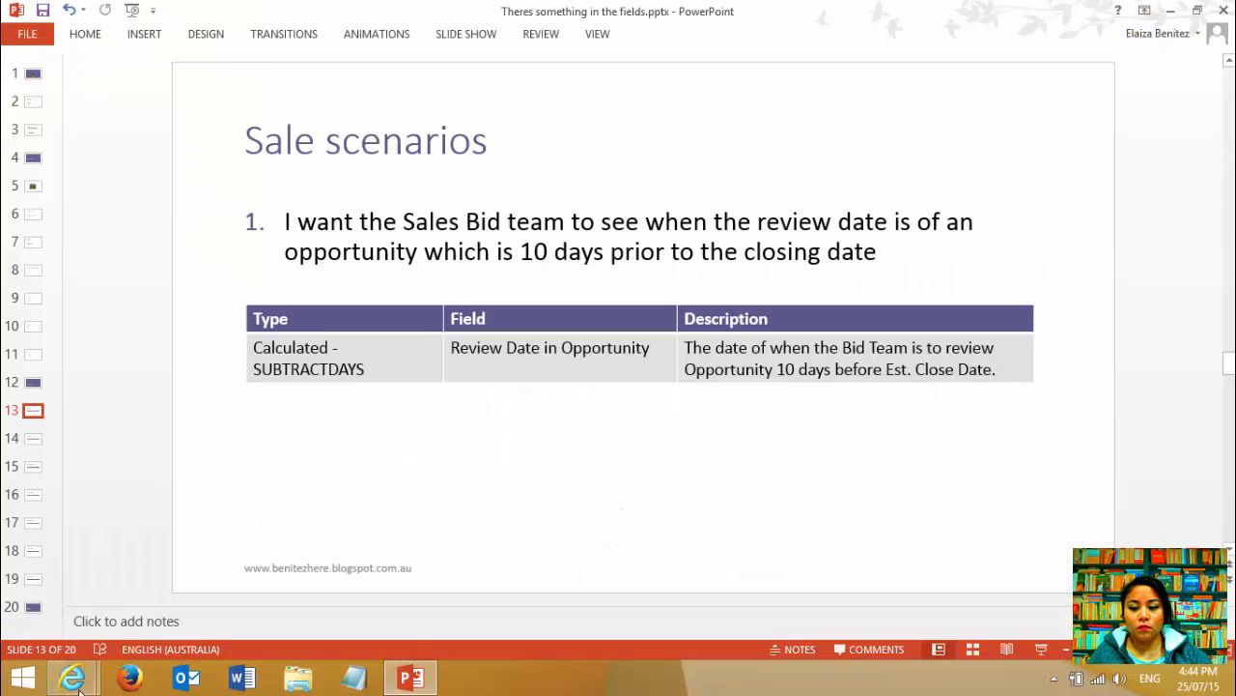
pyautogui.moveTo(73, 678)
pyautogui.click(73, 615)
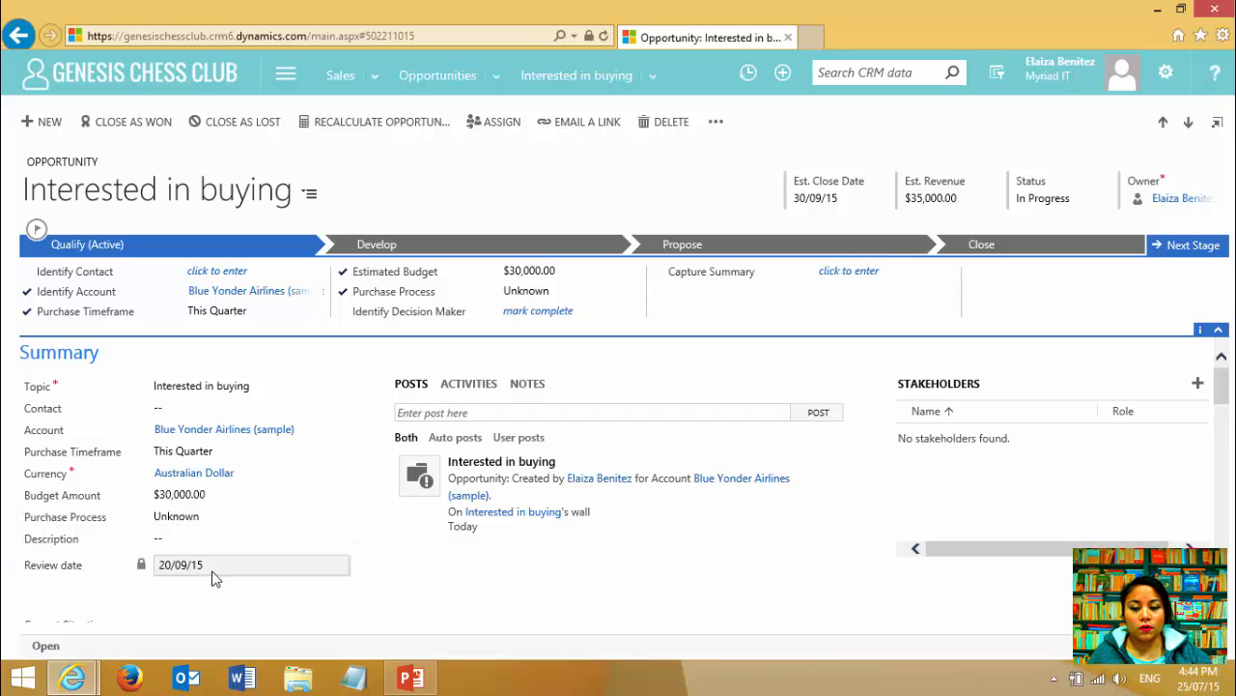
# - Switch to the PowerPoint presentation and show slide 14 with the second sales scenario
pyautogui.click(410, 680)
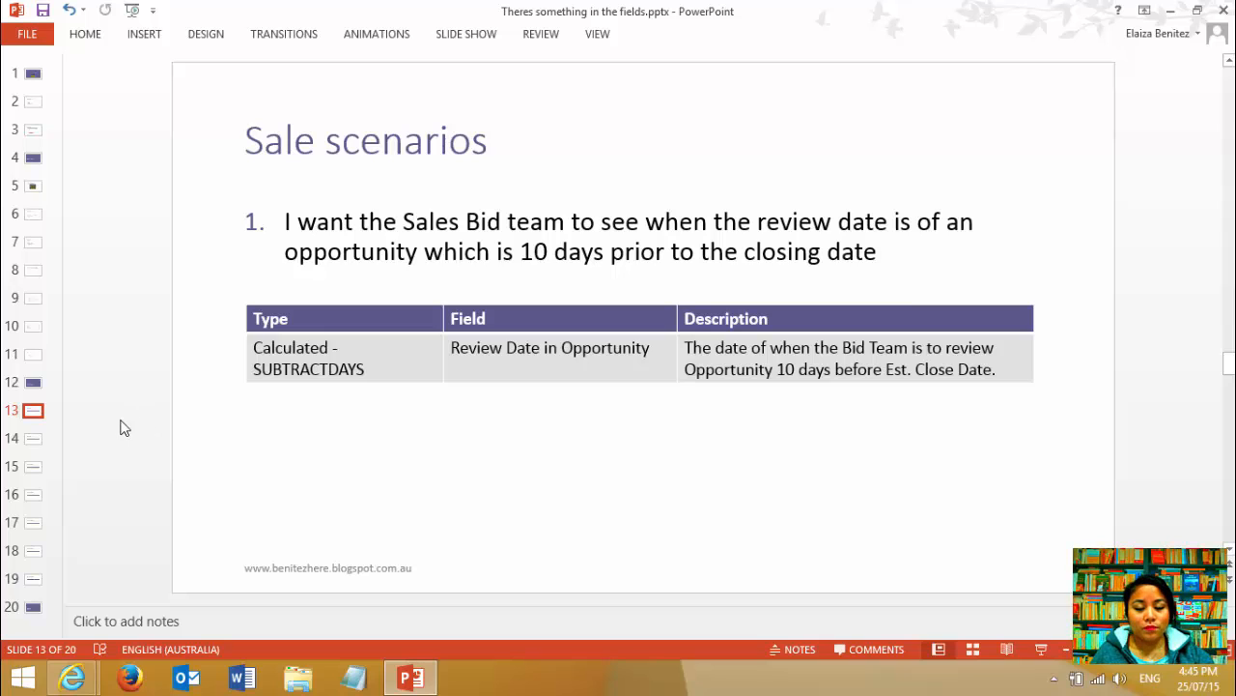
pyautogui.click(34, 439)
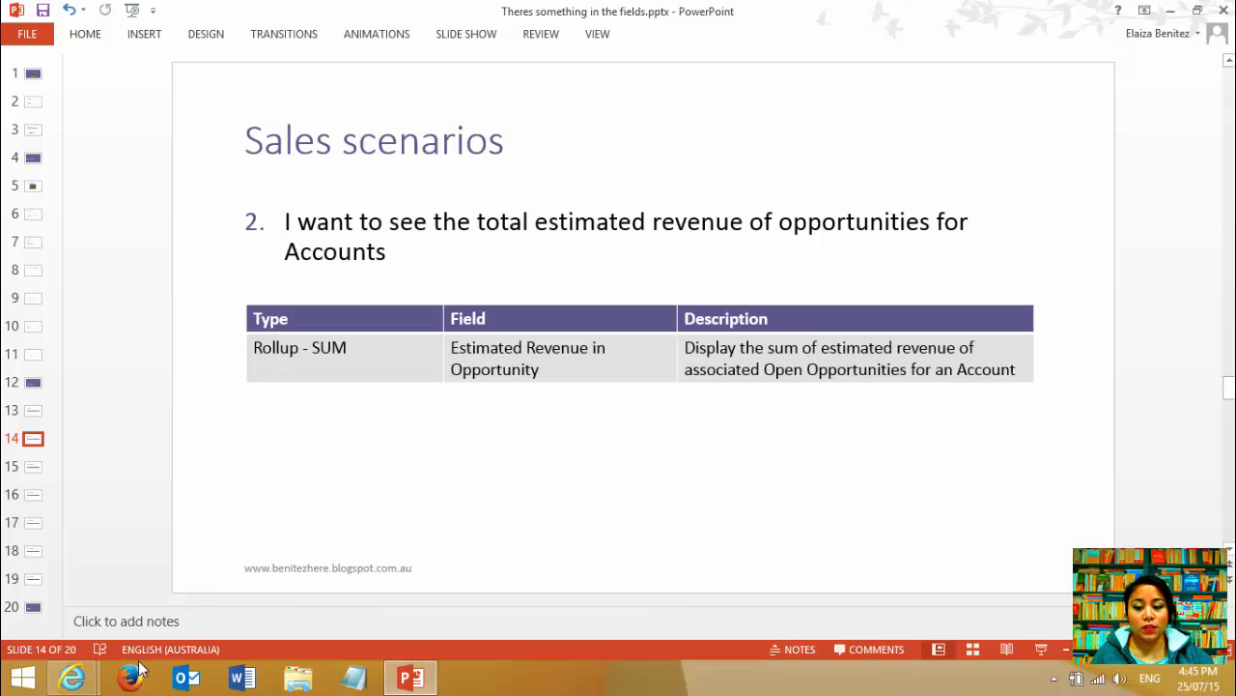
# - Return to the solution window in Internet Explorer and list the Account entity's Custom fields, widening the Schema Name column
pyautogui.moveTo(72, 676)
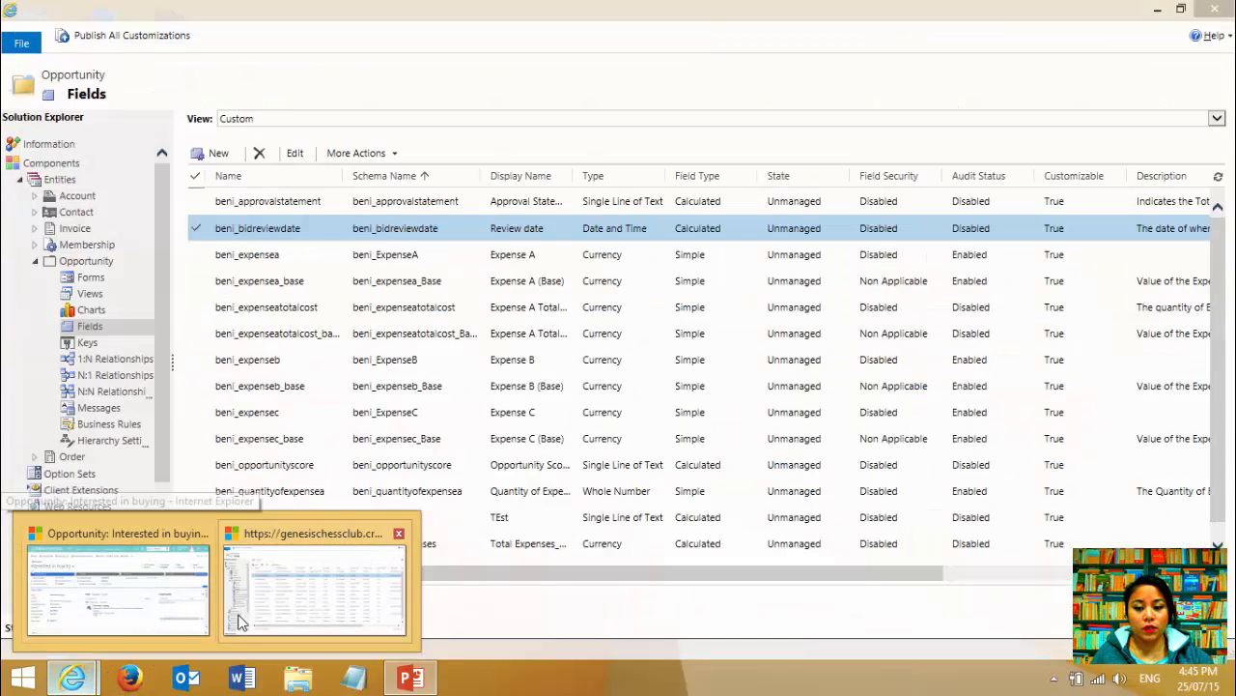
pyautogui.click(241, 623)
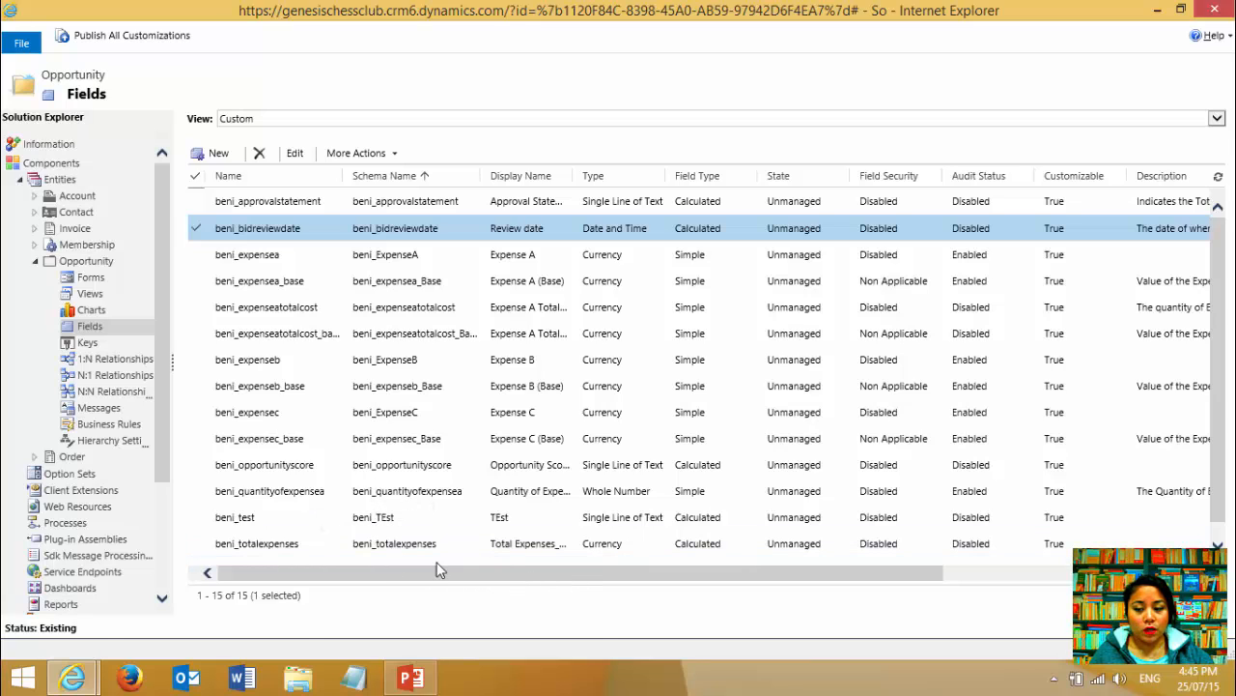
pyautogui.click(35, 261)
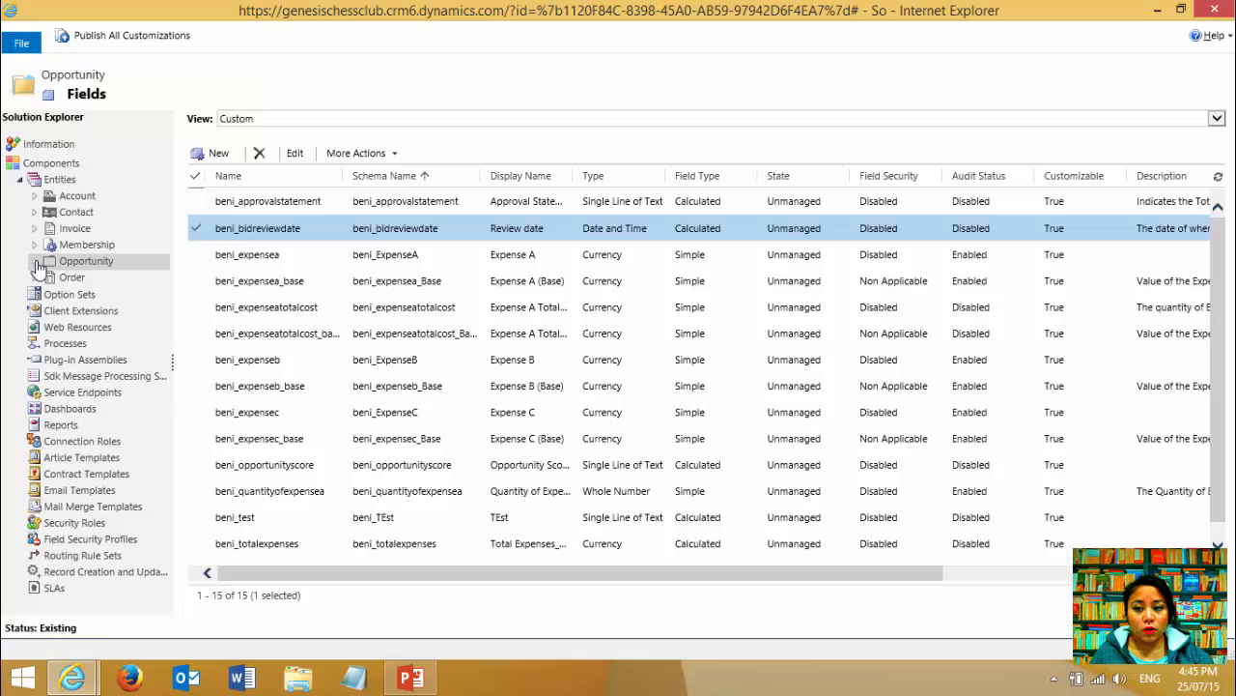
pyautogui.click(35, 195)
pyautogui.click(89, 263)
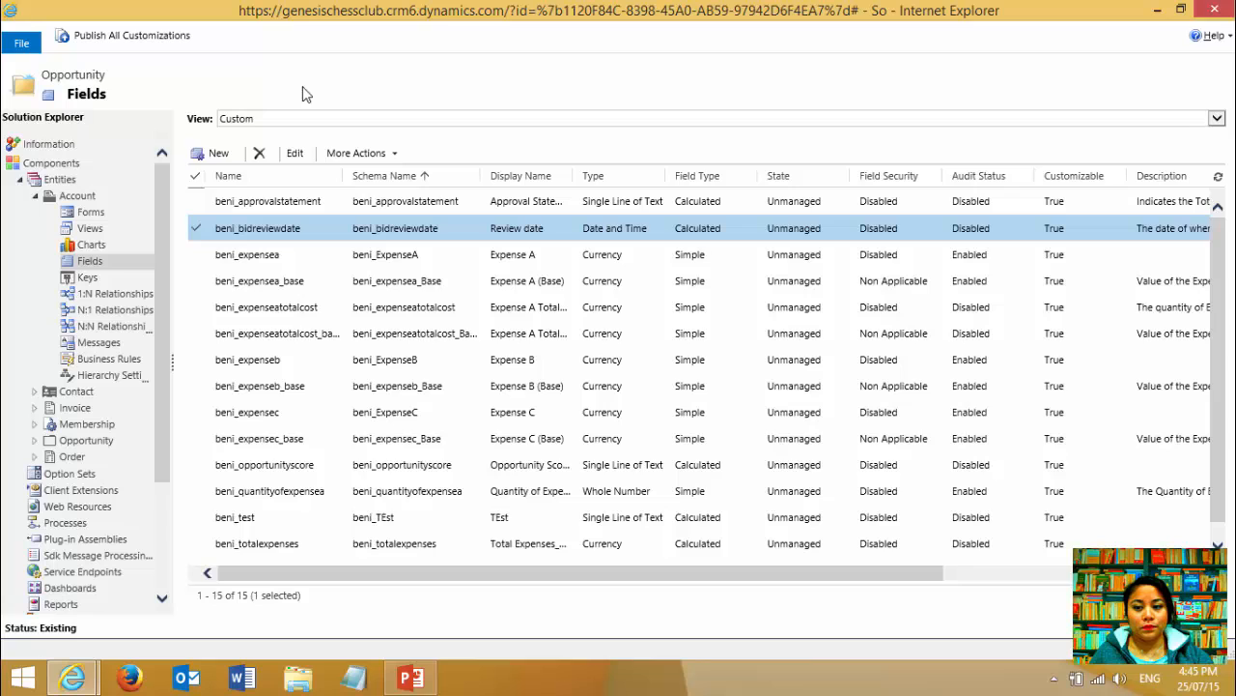
pyautogui.click(266, 117)
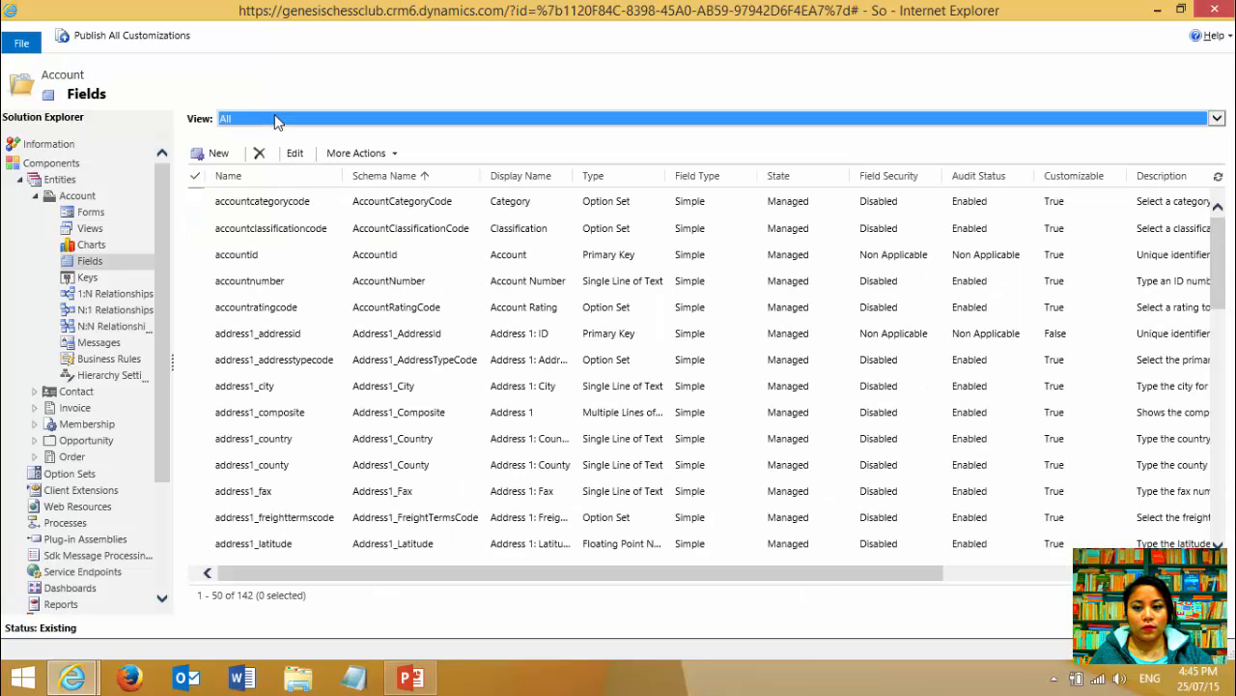
pyautogui.click(270, 132)
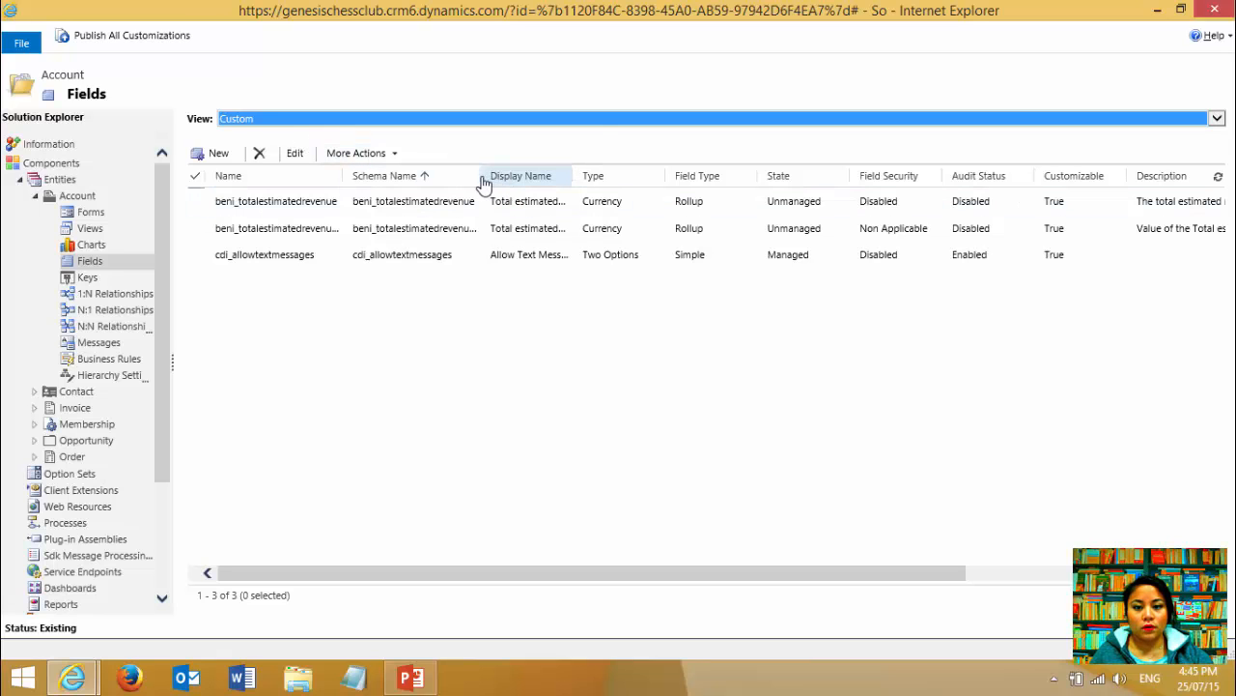
pyautogui.moveTo(481, 181); pyautogui.dragTo(513, 188)
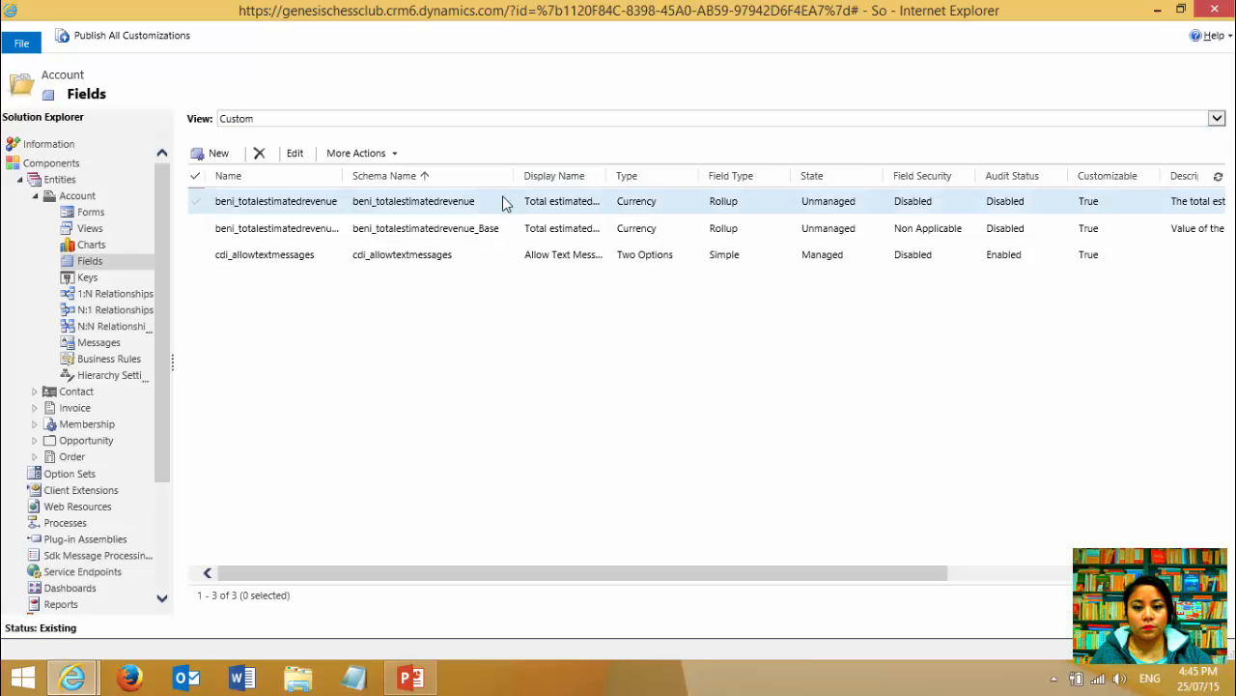
# - Inspect the rollup definition of the beni_totalestimatedrevenue field, closing the rollup and field windows when done
pyautogui.doubleClick(502, 200)
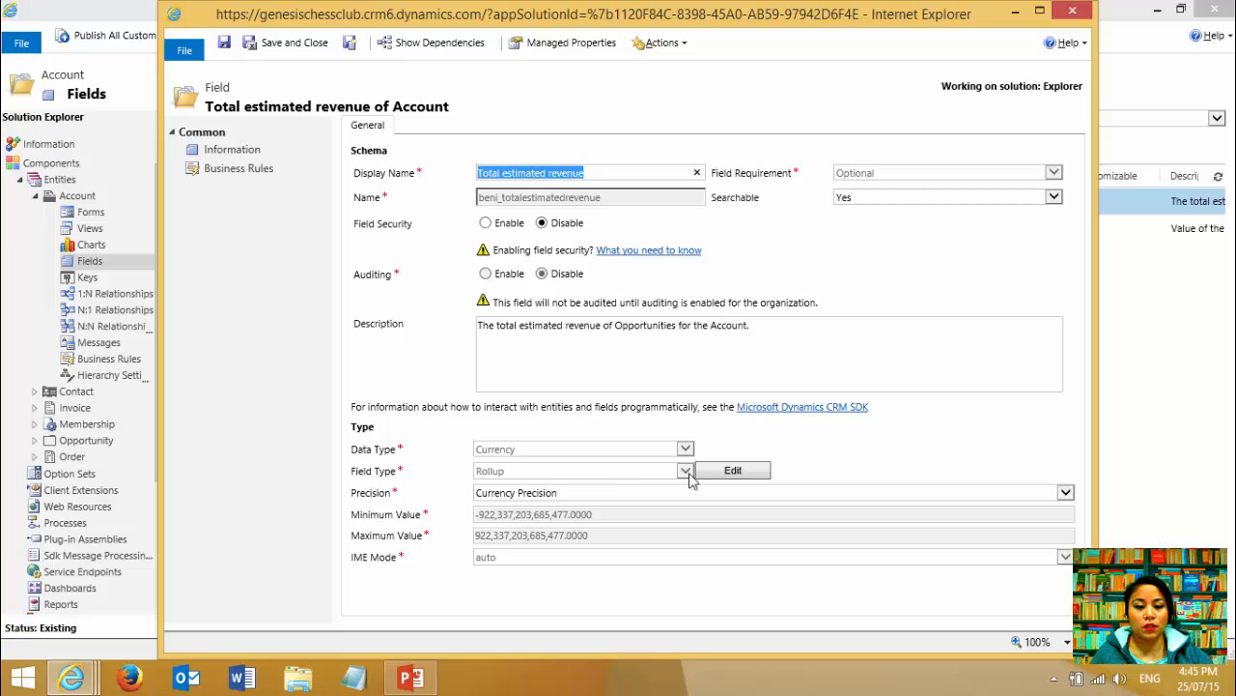
pyautogui.click(727, 473)
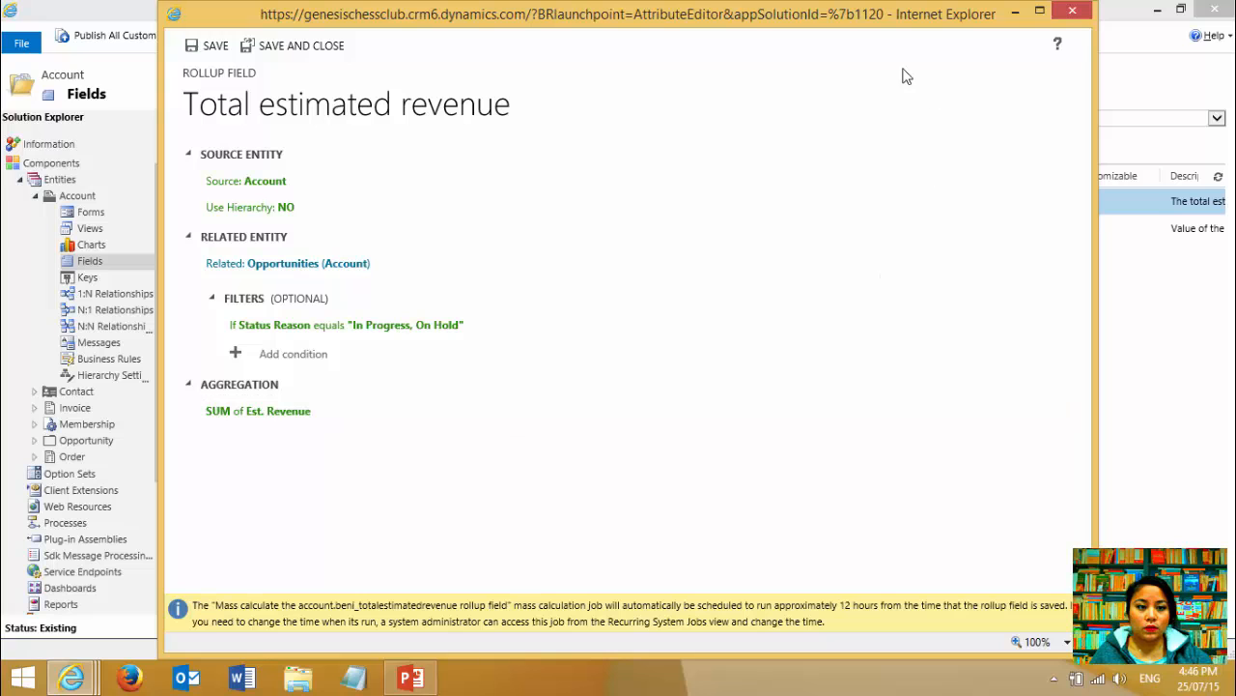
pyautogui.click(1068, 13)
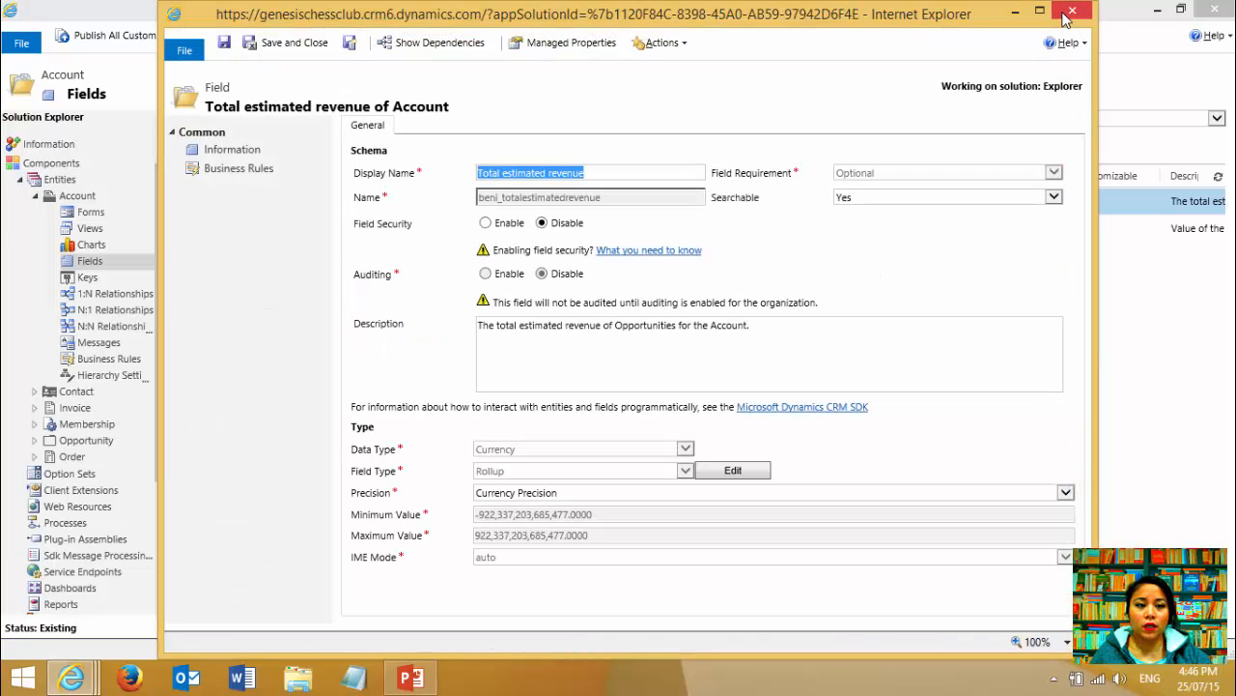
pyautogui.click(1070, 13)
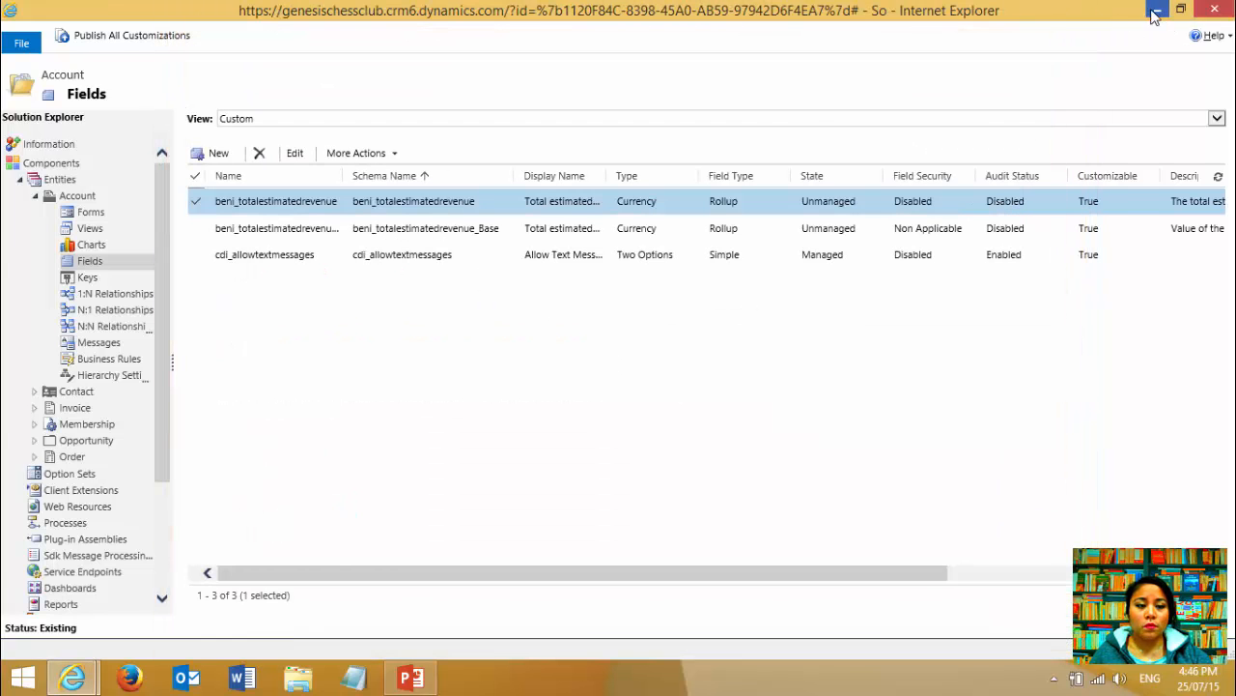
# - Open the Blue Yonder Airlines (sample) account from the opportunity record and compare its Total estimated revenue with the opportunities' estimated revenues
pyautogui.click(1155, 12)
pyautogui.moveTo(94, 660)
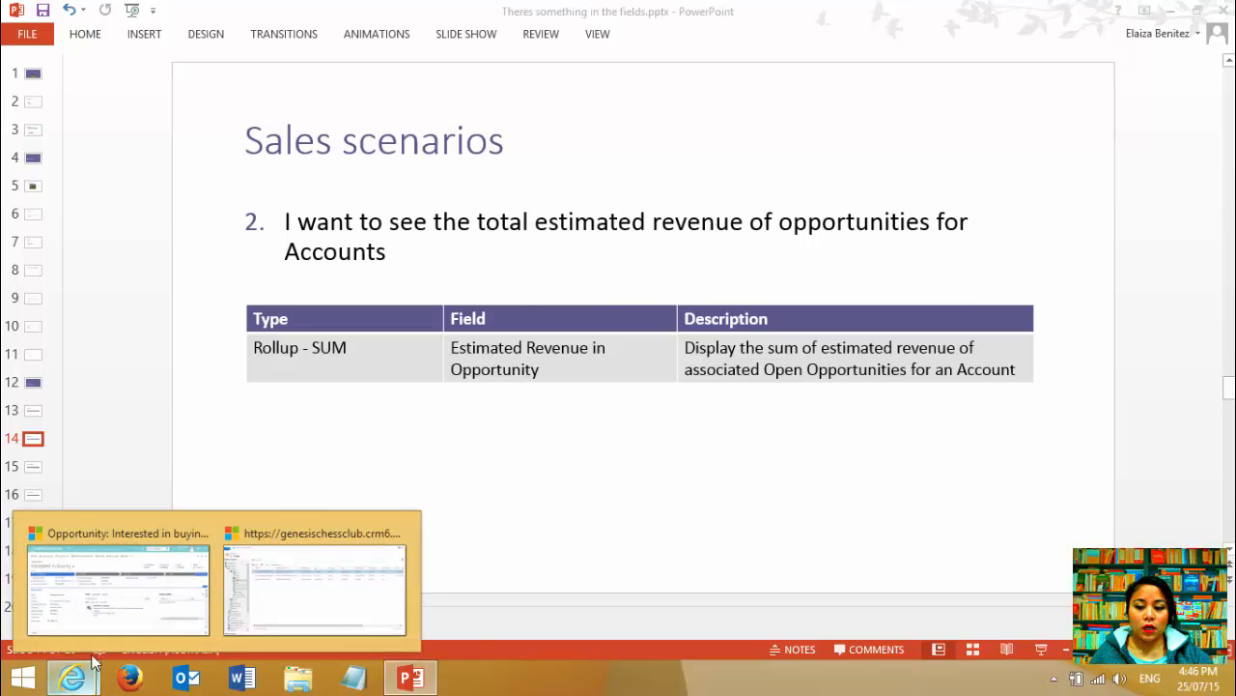
pyautogui.click(105, 630)
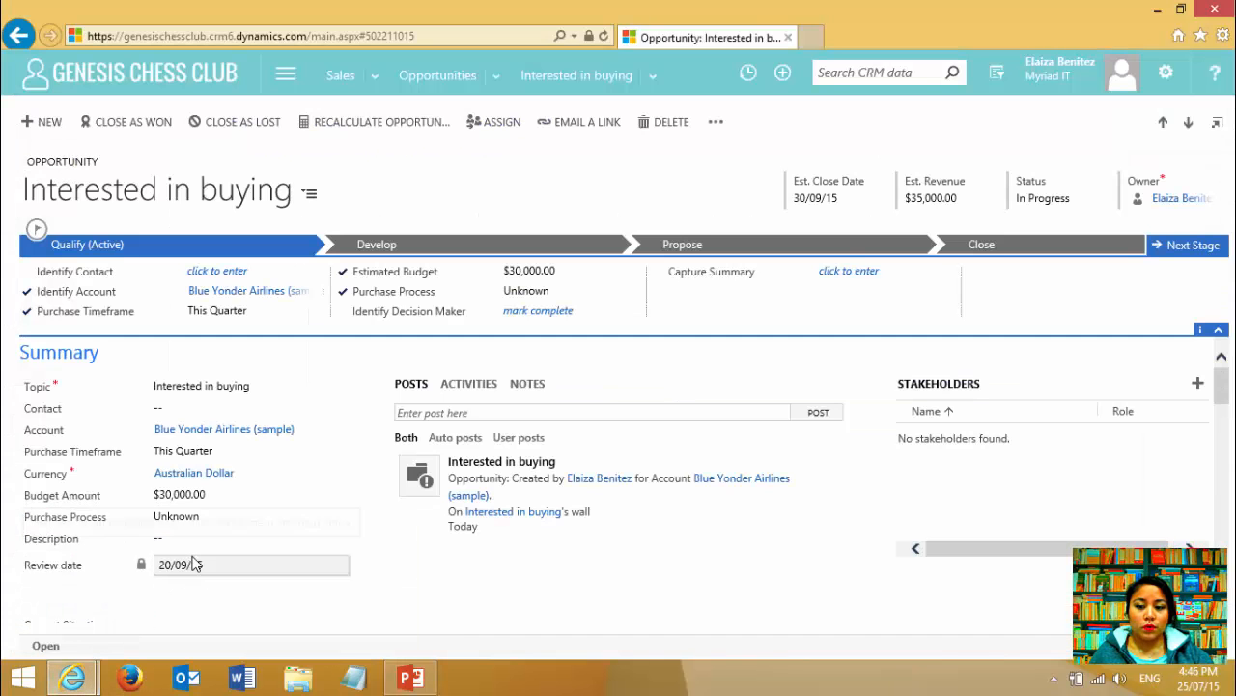
pyautogui.click(271, 438)
pyautogui.click(270, 438)
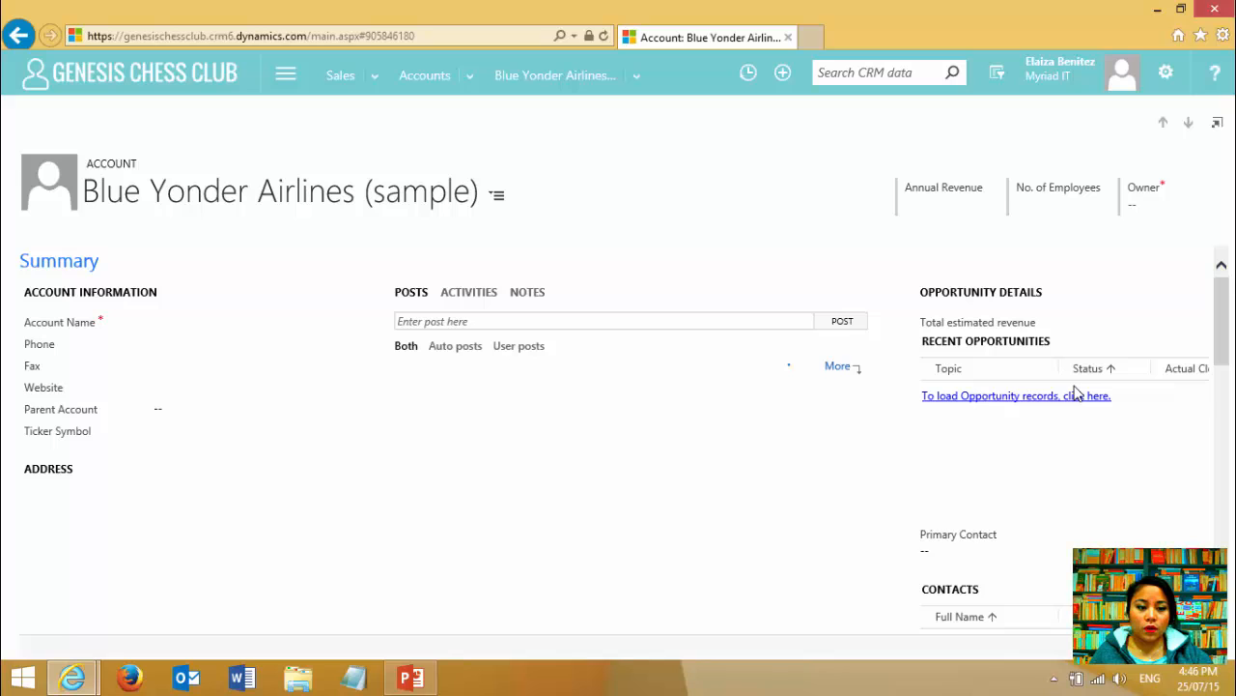
pyautogui.moveTo(1117, 329)
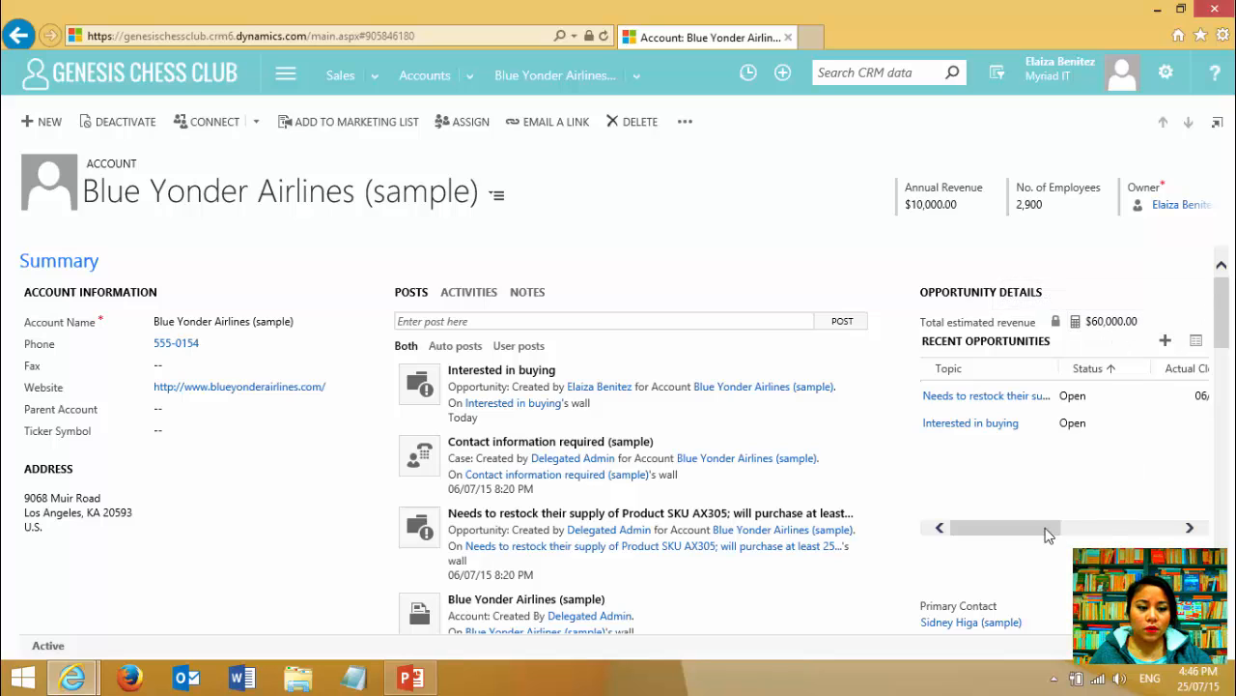
pyautogui.moveTo(1048, 529); pyautogui.dragTo(1174, 530)
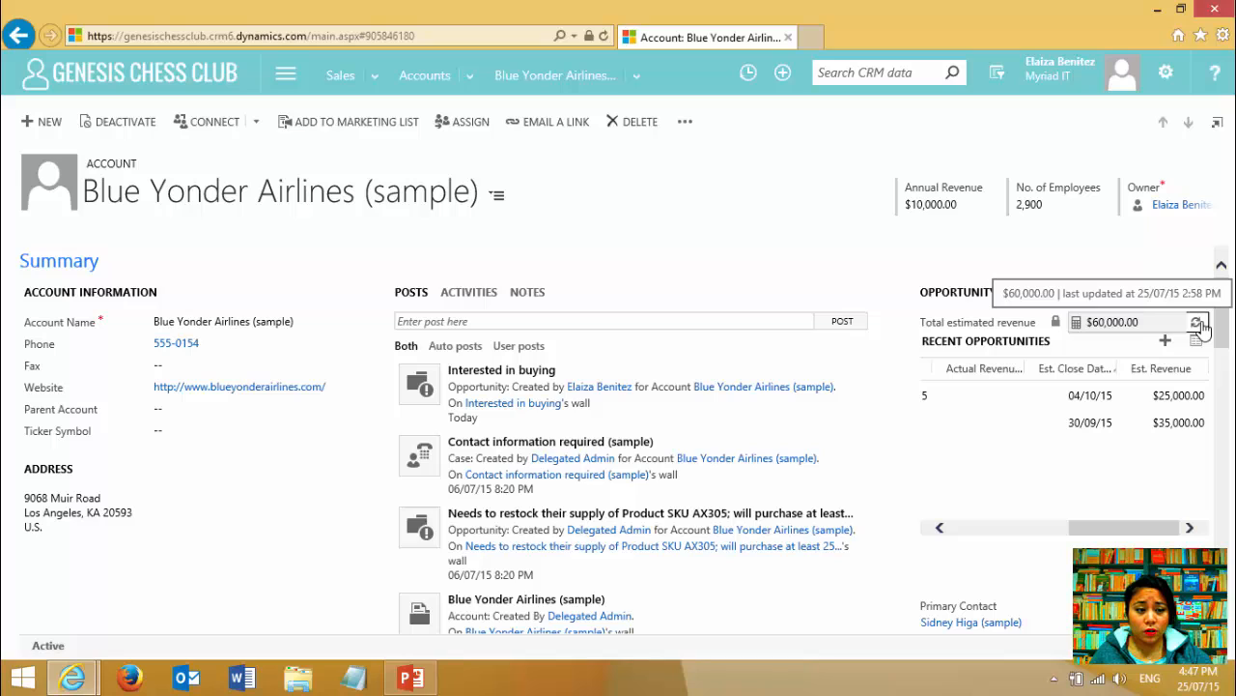
# - Open the Interested in buying opportunity from the account's recent opportunities and set its Est. Revenue to $40,000.00
pyautogui.click(1138, 422)
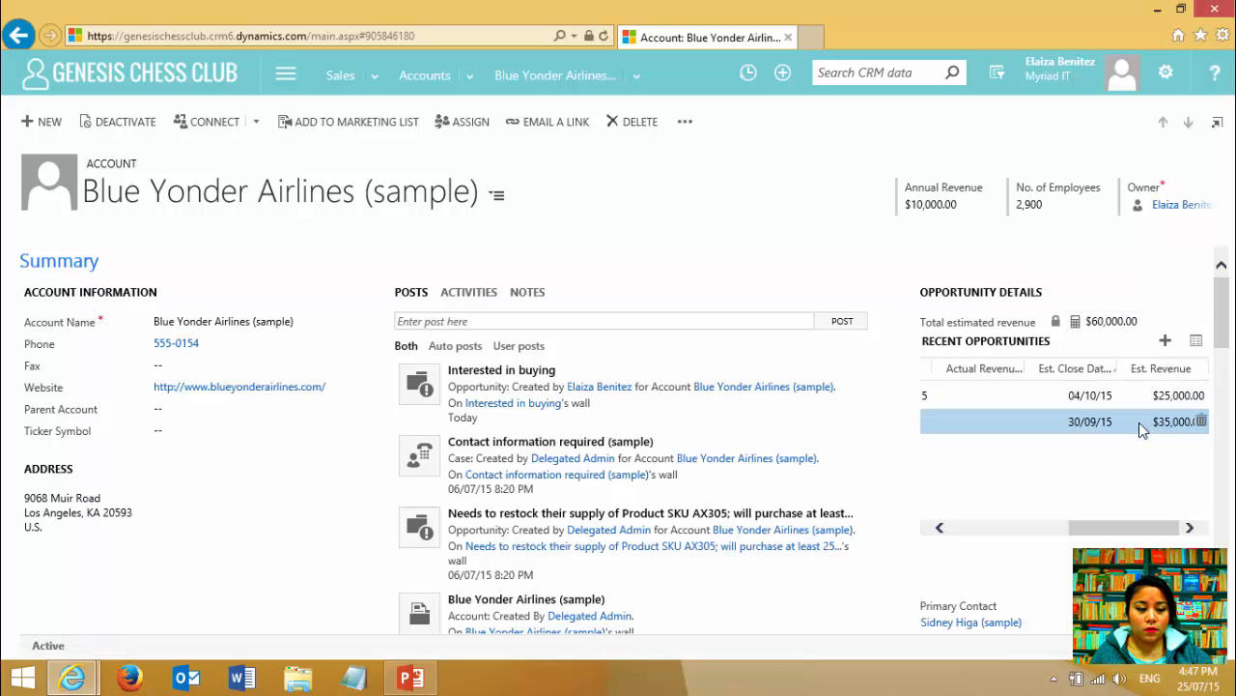
pyautogui.doubleClick(1138, 422)
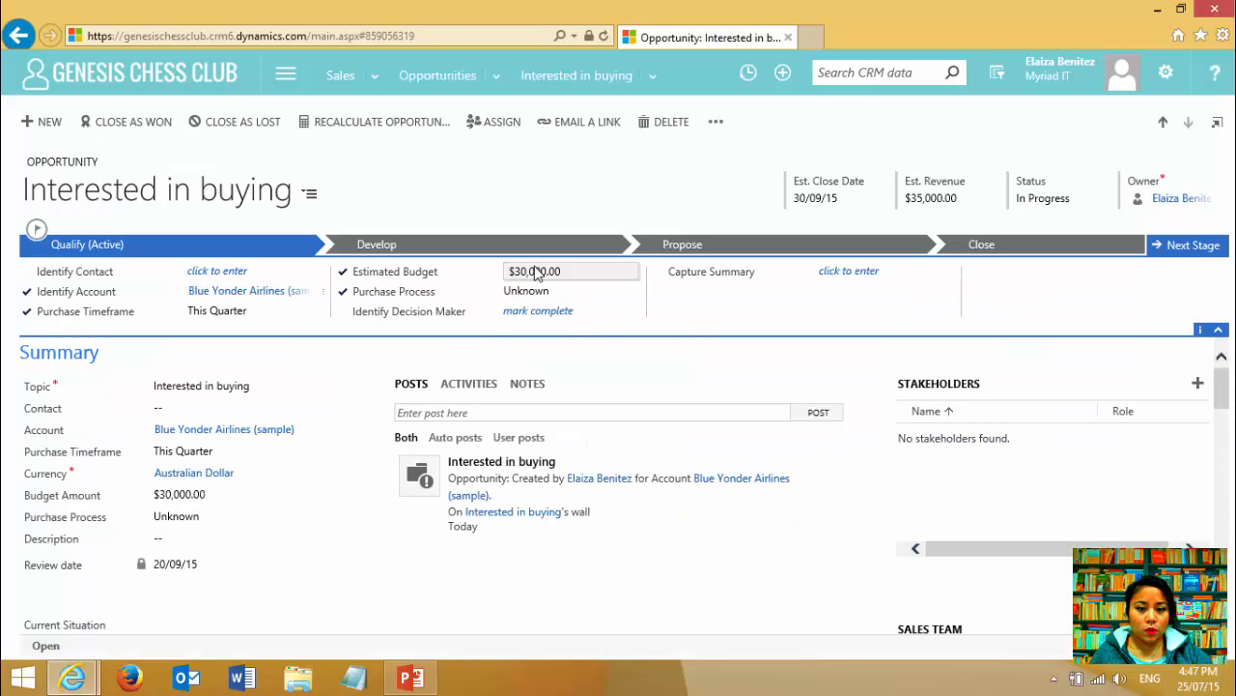
pyautogui.click(935, 199)
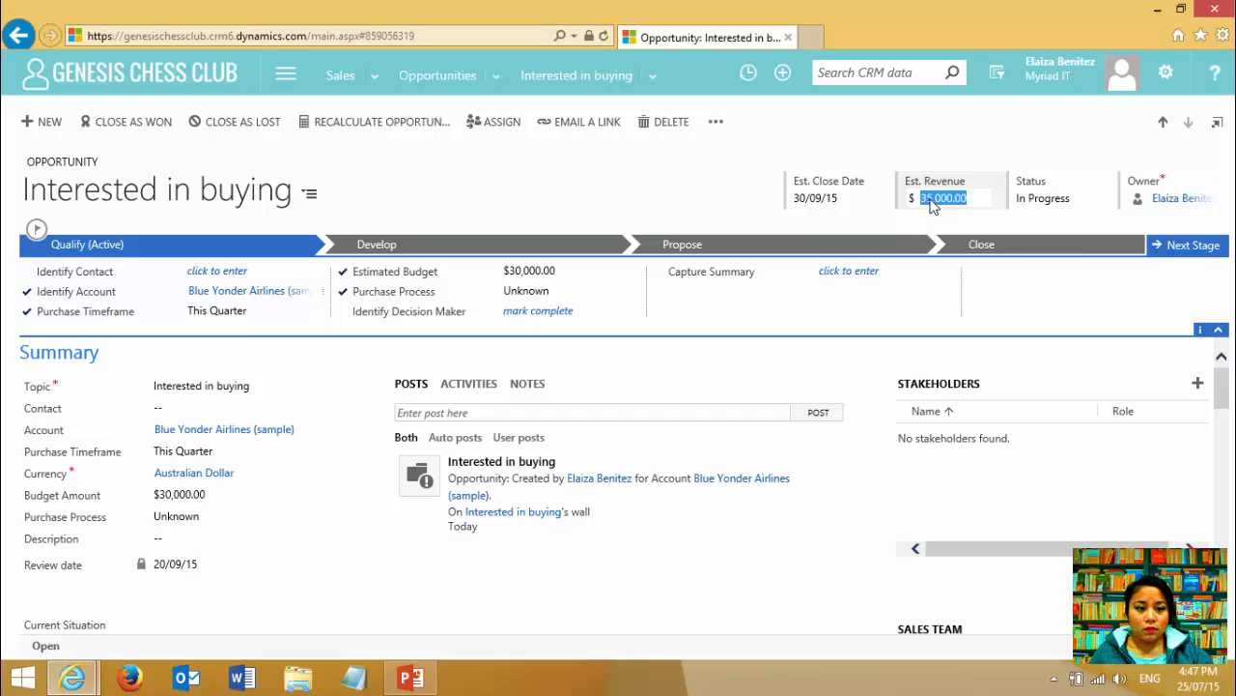
pyautogui.click(934, 199)
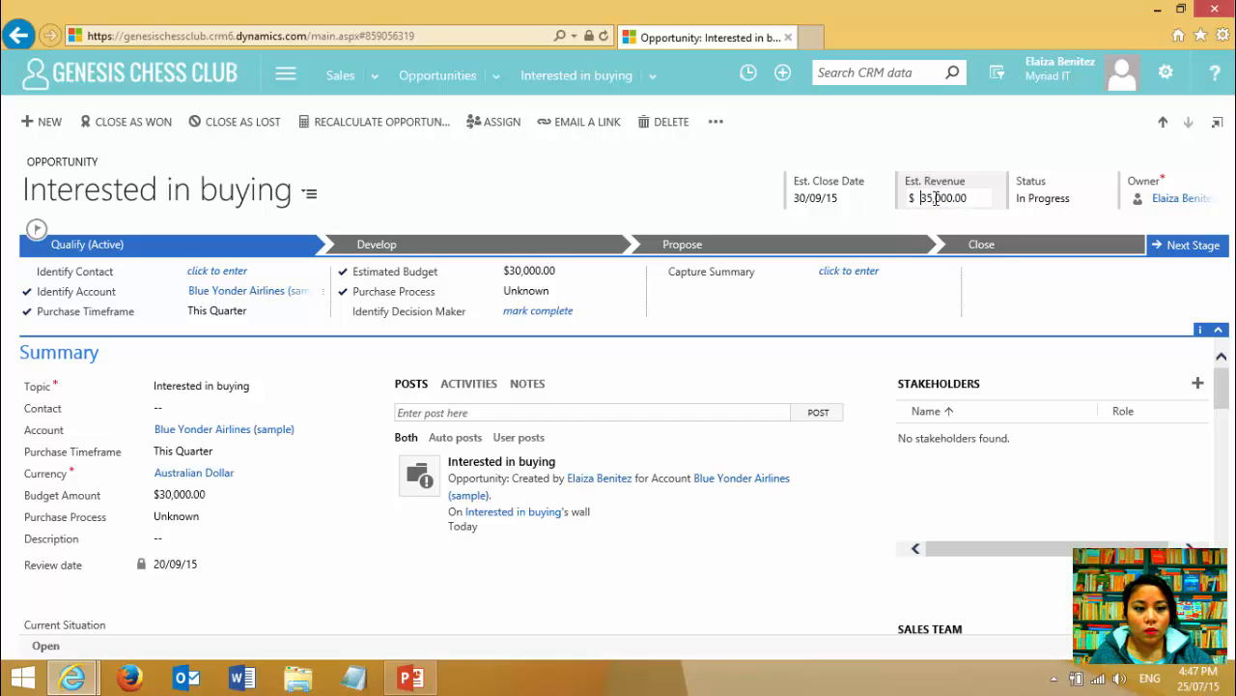
pyautogui.press('Delete')
pyautogui.press('Delete')
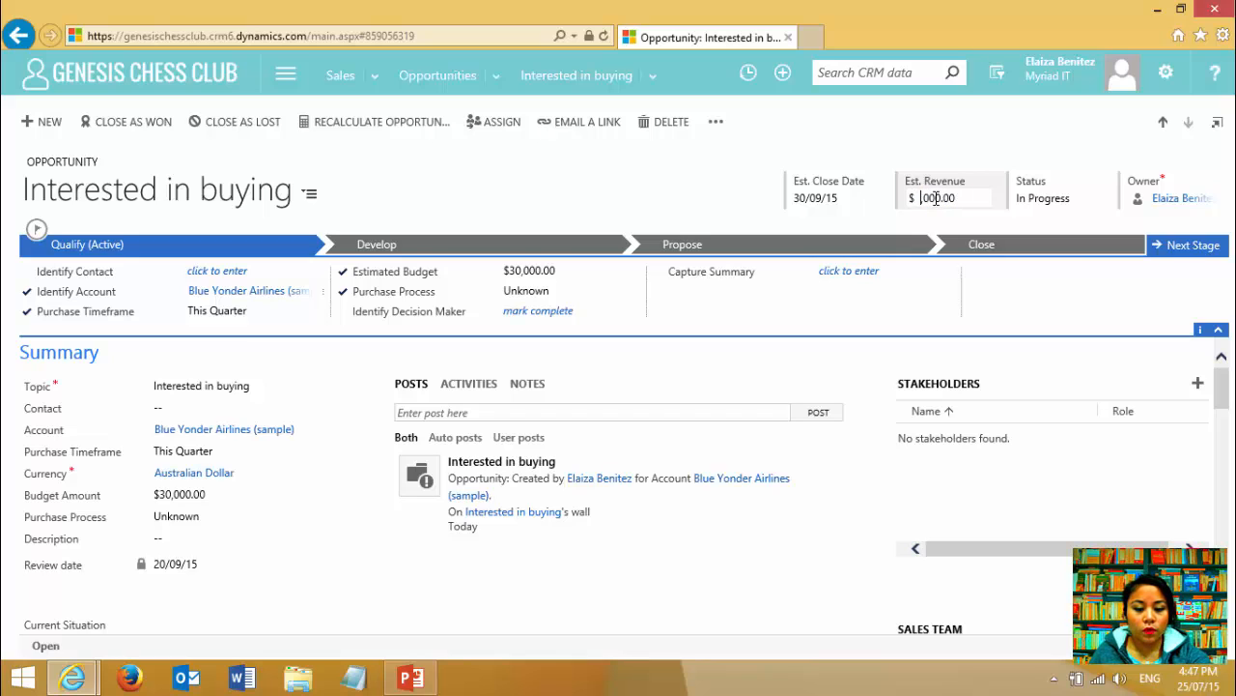
pyautogui.write('40,')
pyautogui.press('Return')
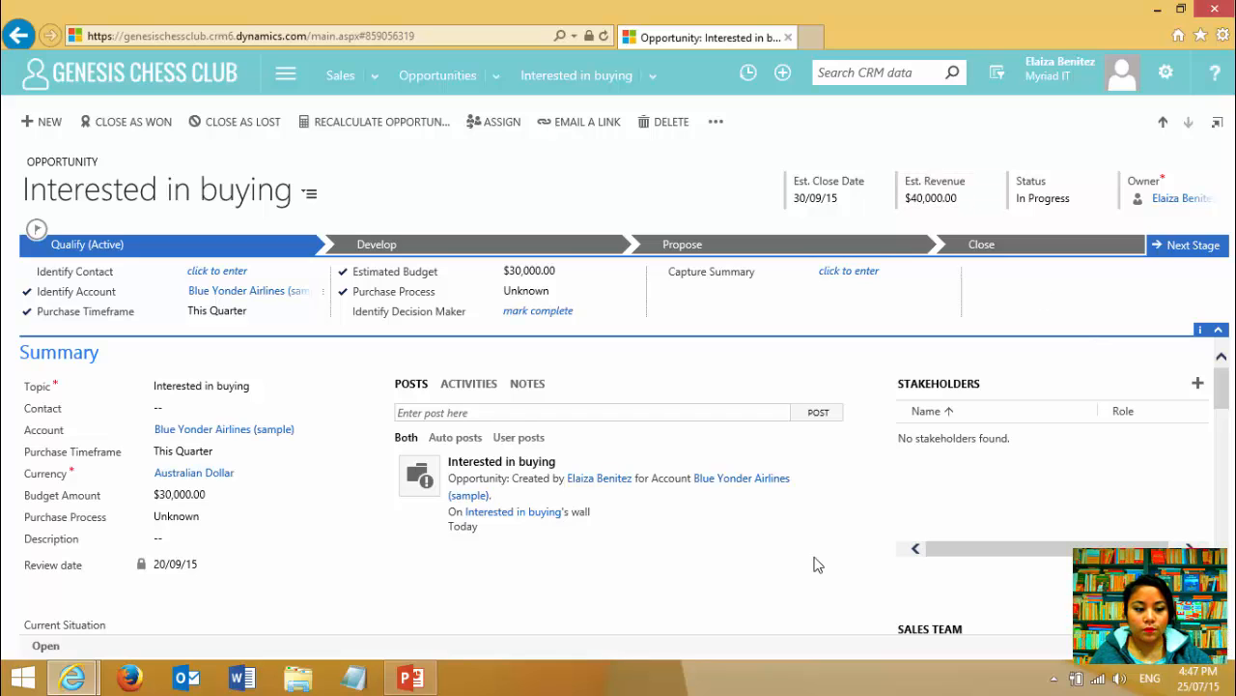
# - Go back to the Blue Yonder Airlines (sample) account and recalculate its Total estimated revenue rollup field
pyautogui.click(266, 435)
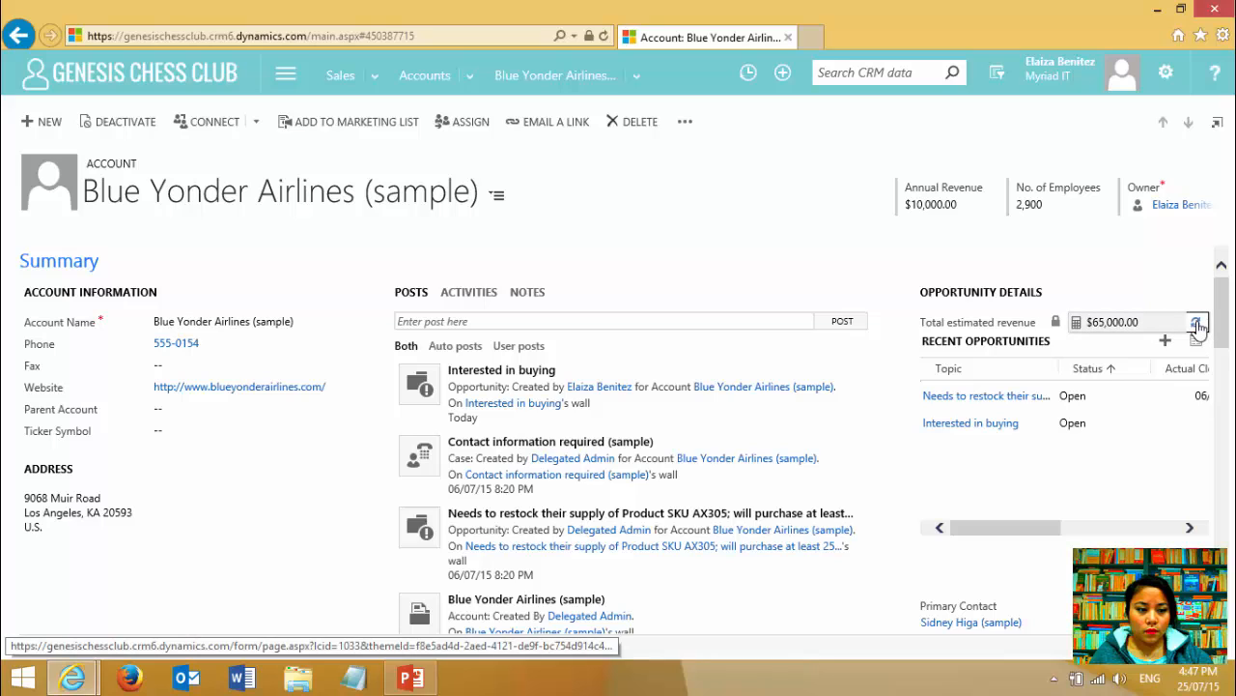
pyautogui.click(1196, 324)
pyautogui.moveTo(1099, 333)
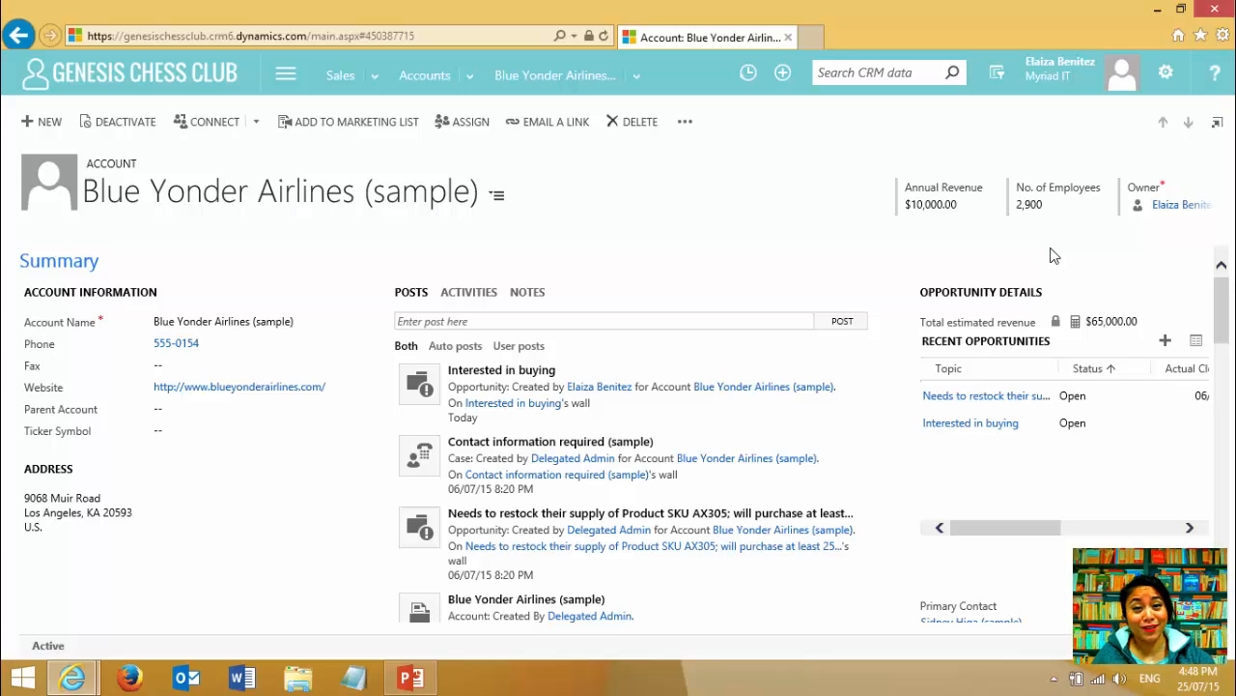
# - Switch to the PowerPoint presentation and show slide 15 with the first membership scenario
pyautogui.click(411, 678)
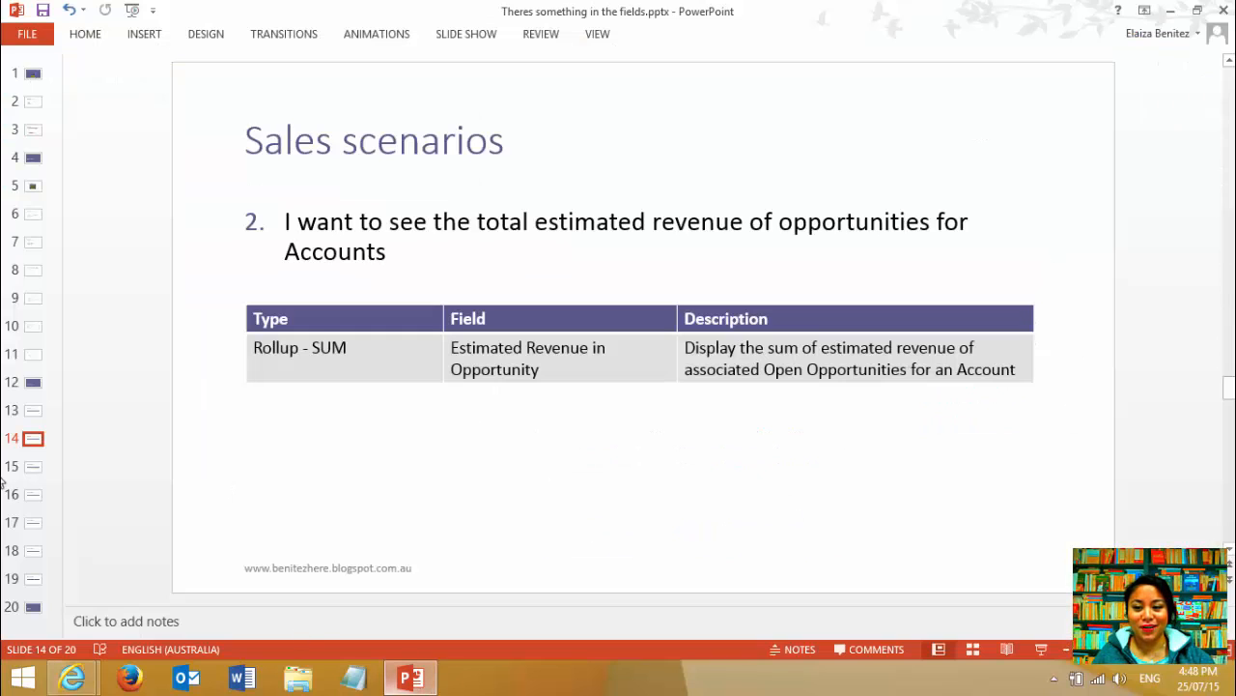
pyautogui.click(31, 467)
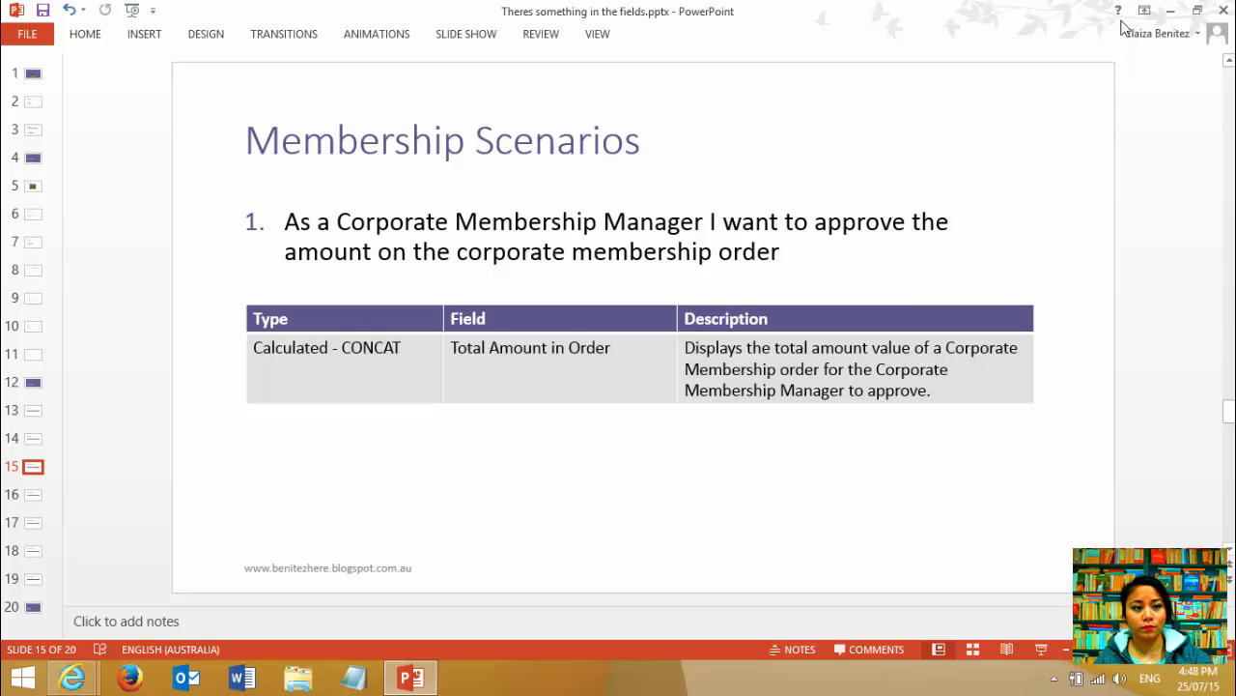
# - Switch to the Solution Explorer in Internet Explorer and list the Order entity's fields in the Custom view
pyautogui.click(1170, 11)
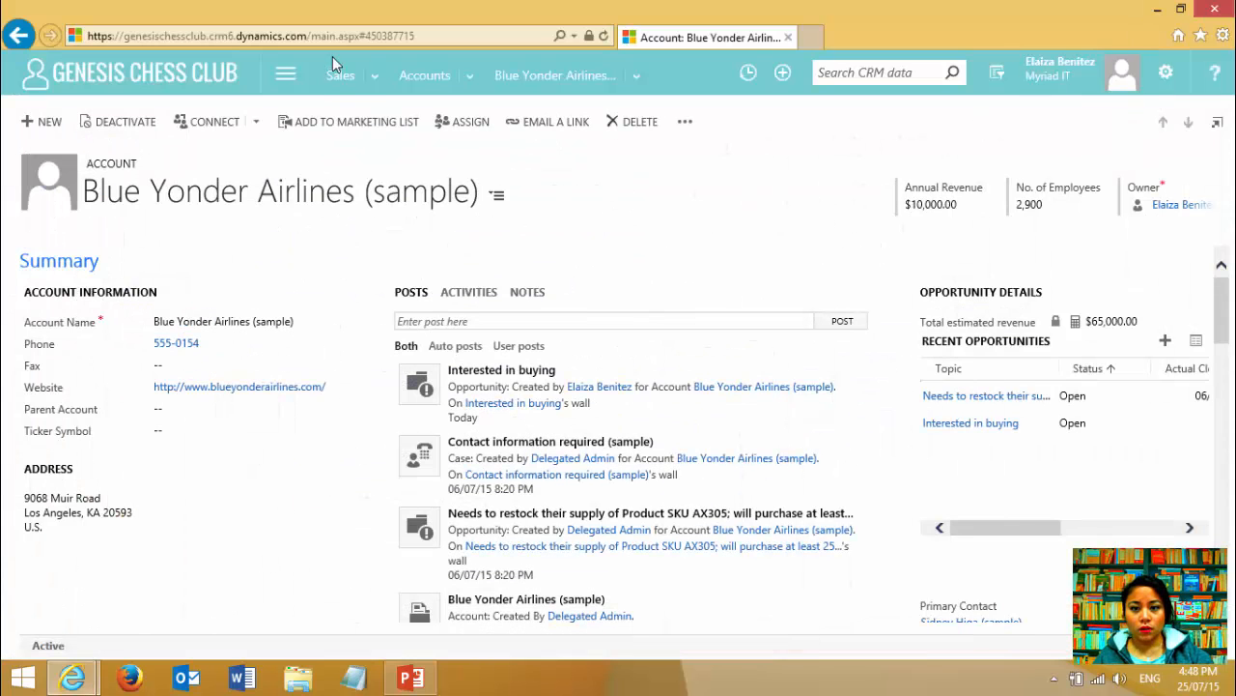
pyautogui.moveTo(72, 678)
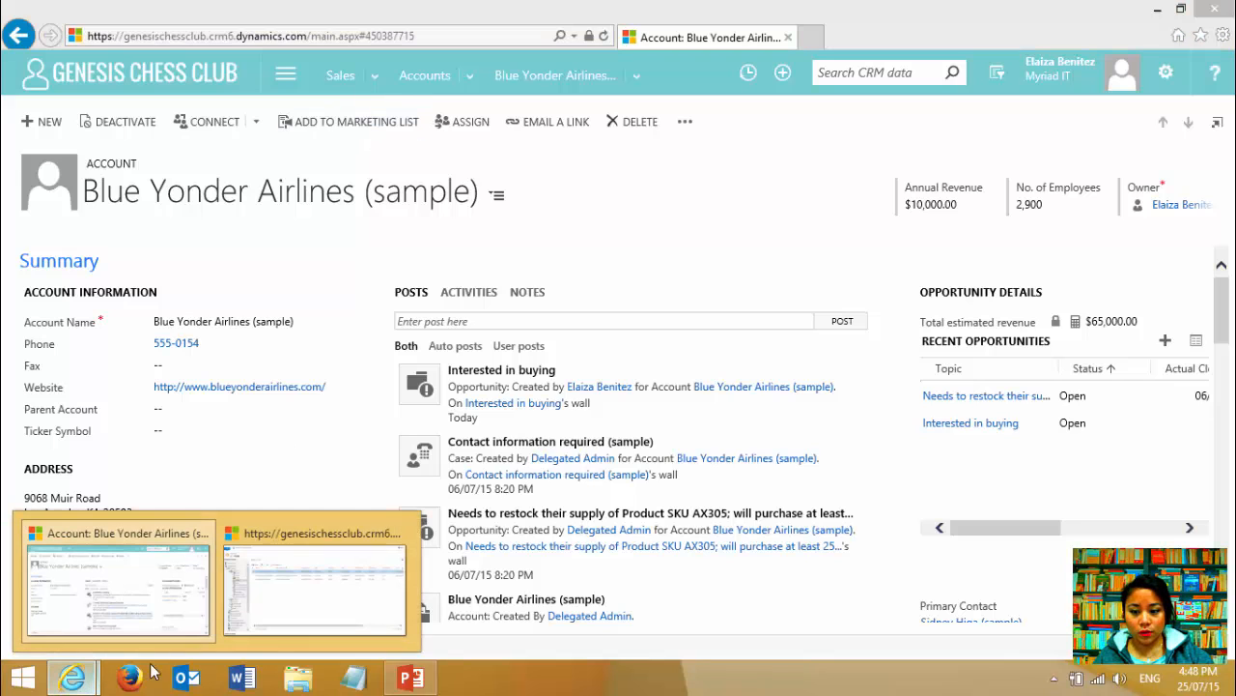
pyautogui.click(260, 611)
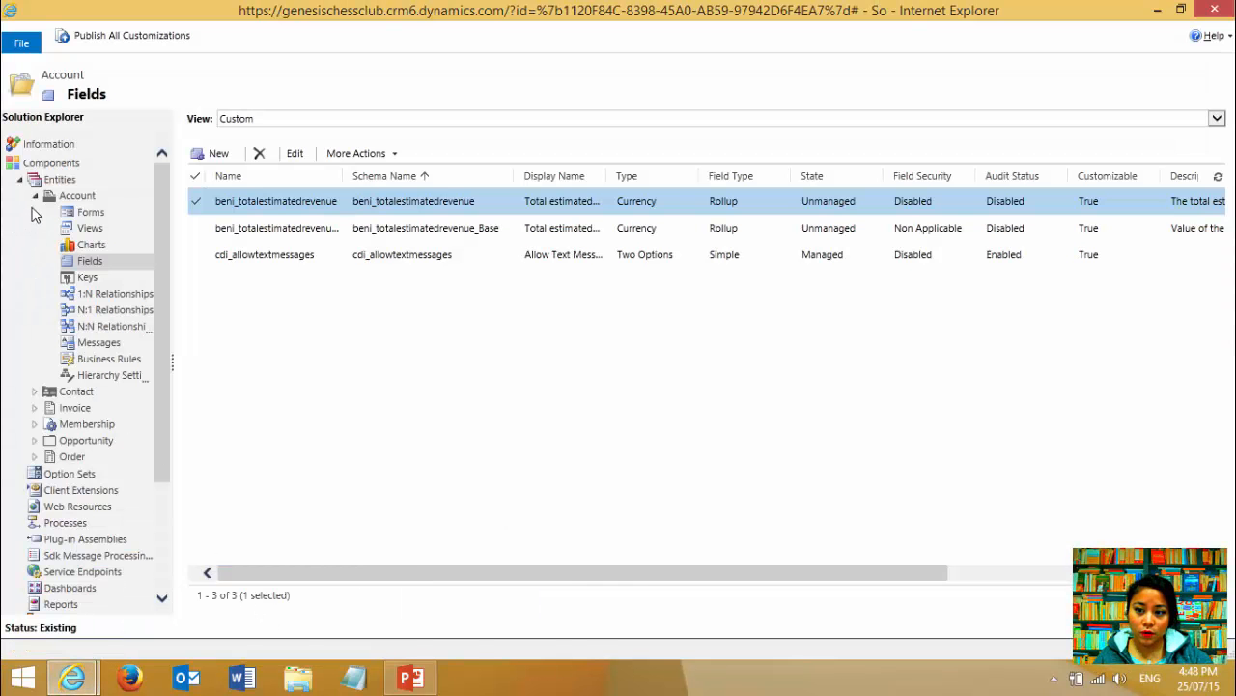
pyautogui.click(35, 197)
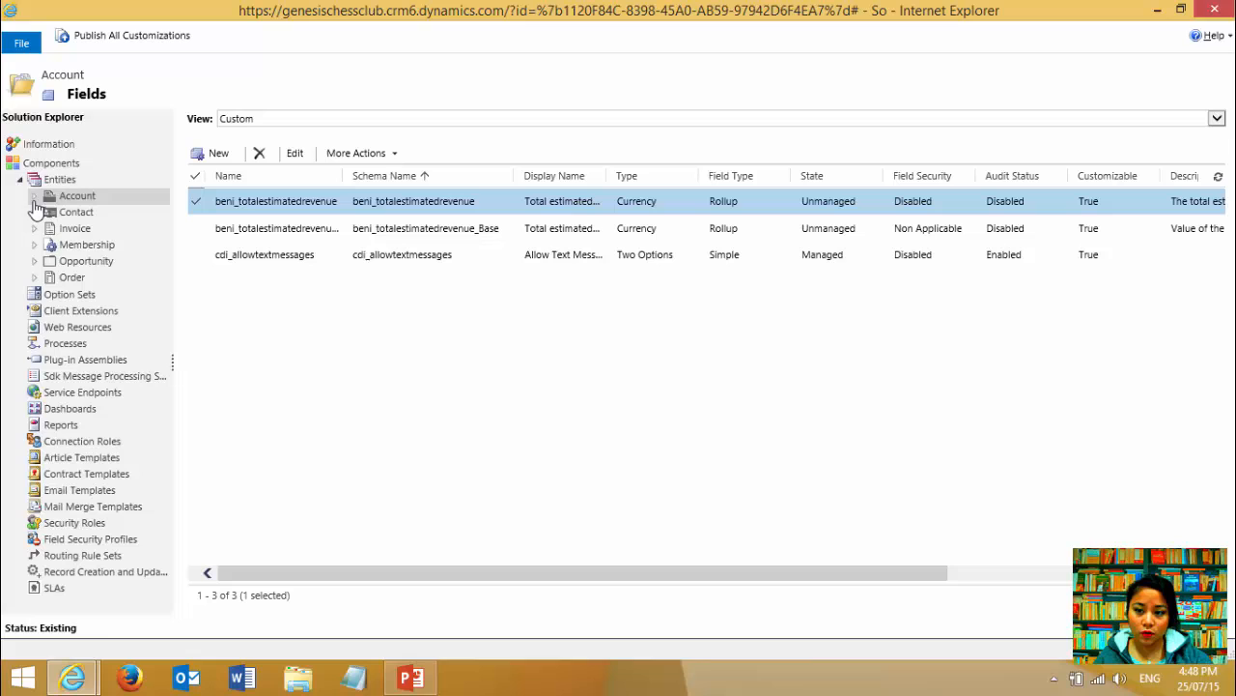
pyautogui.click(35, 277)
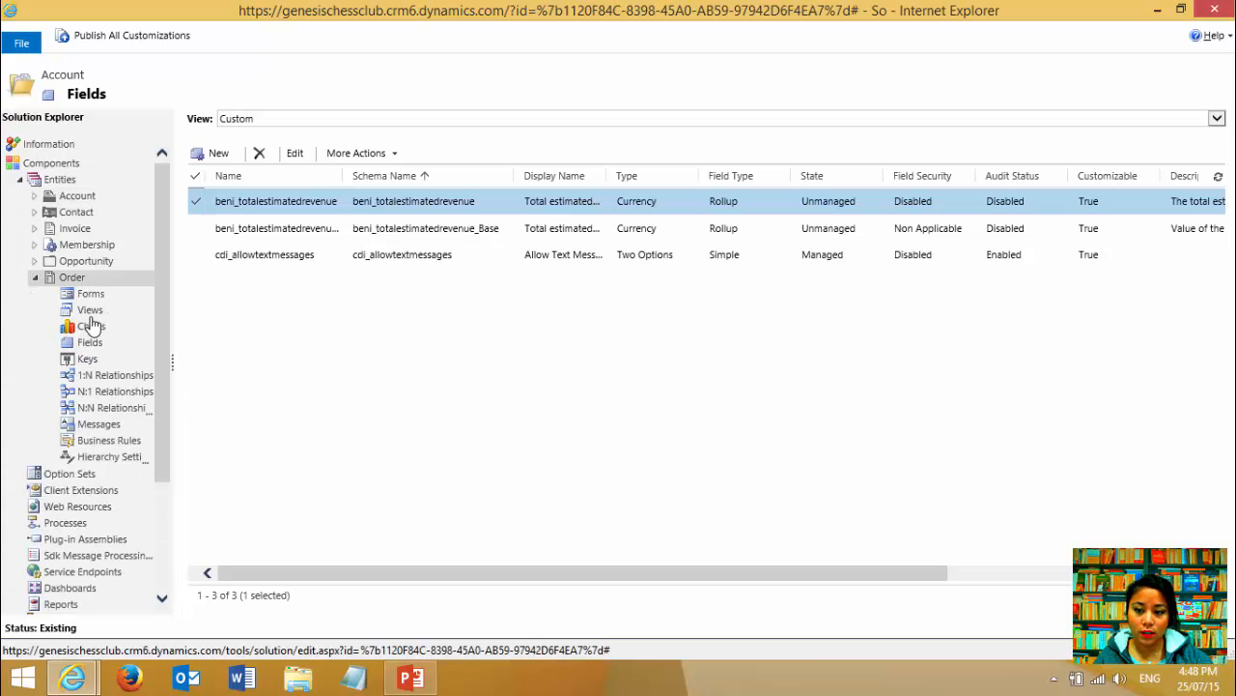
pyautogui.click(86, 346)
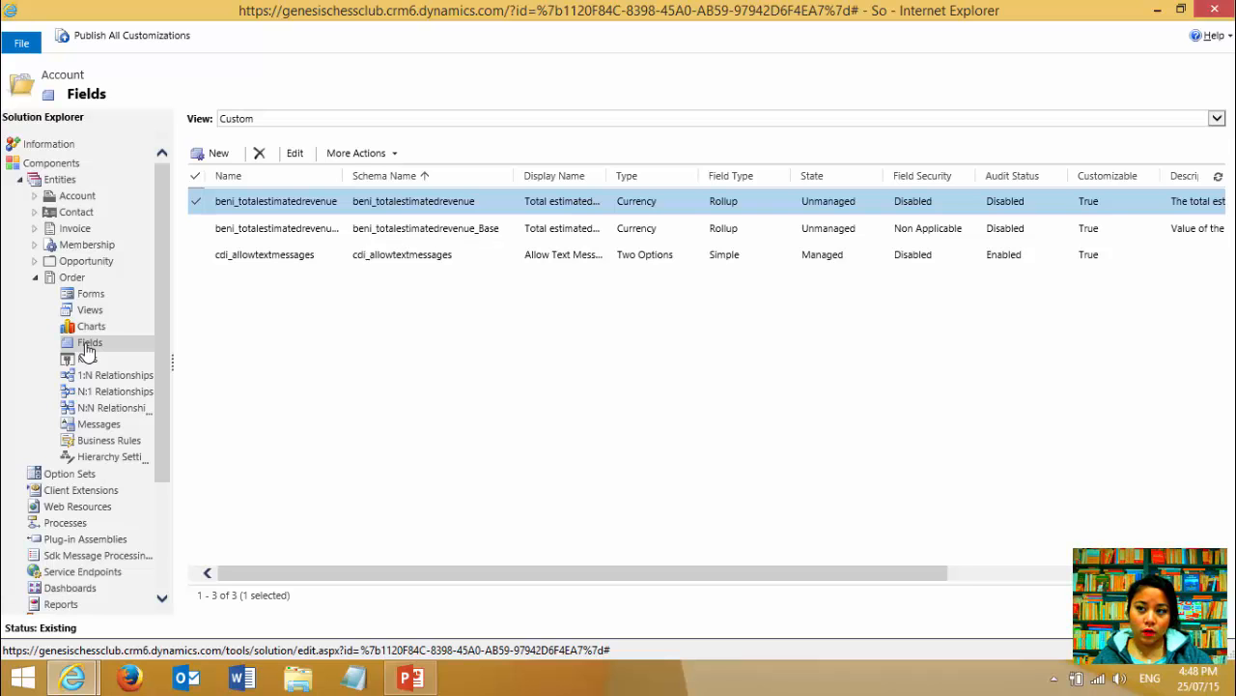
pyautogui.click(373, 122)
pyautogui.click(340, 135)
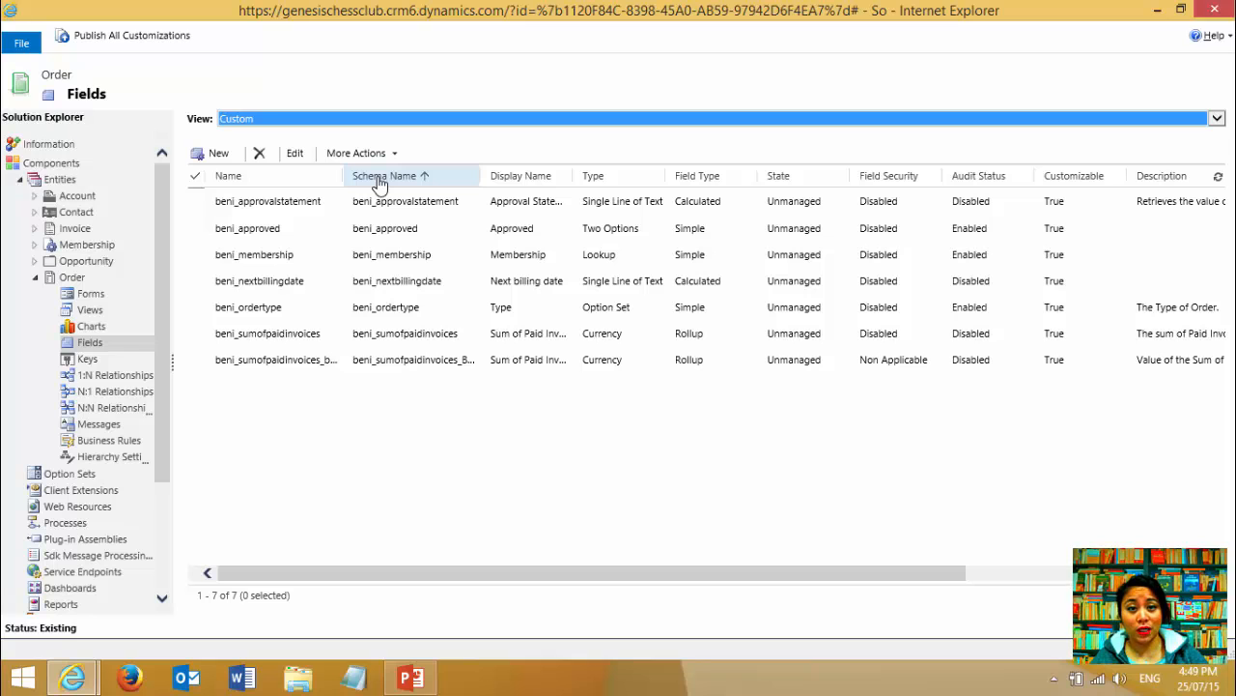
# - Open the Order entity's Approval Statement field and examine its calculated conditions and Concat formula, closing the definition without changes
pyautogui.doubleClick(472, 205)
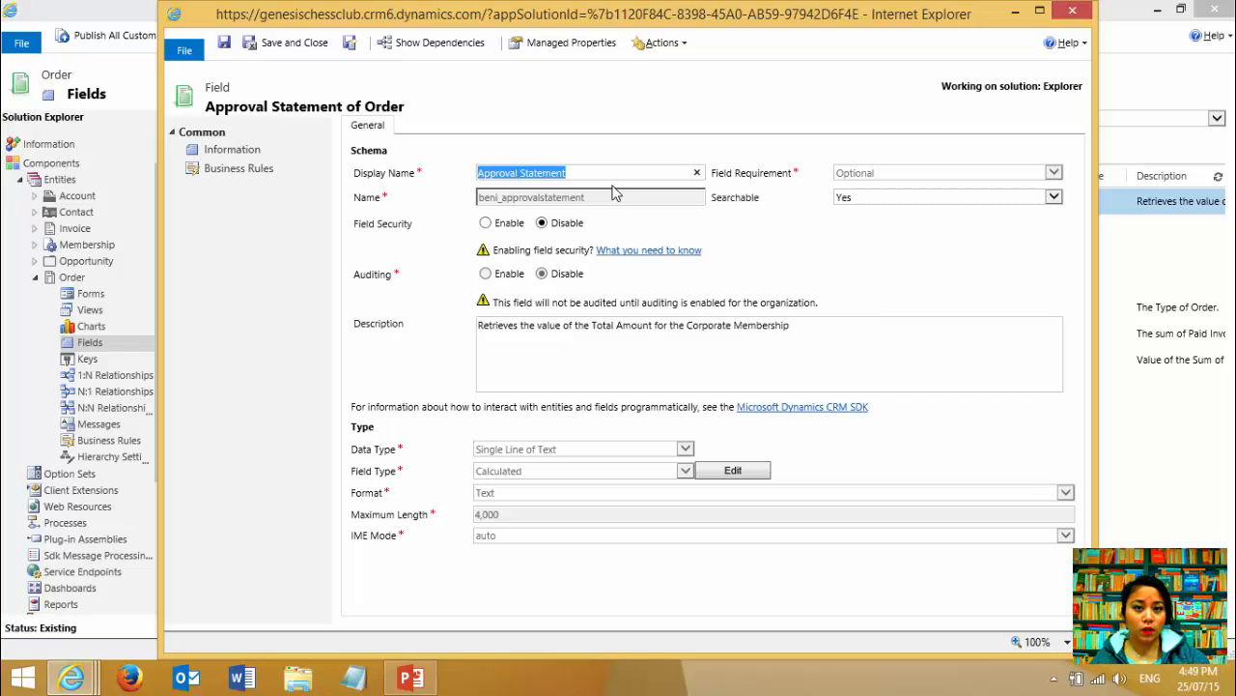
pyautogui.click(733, 471)
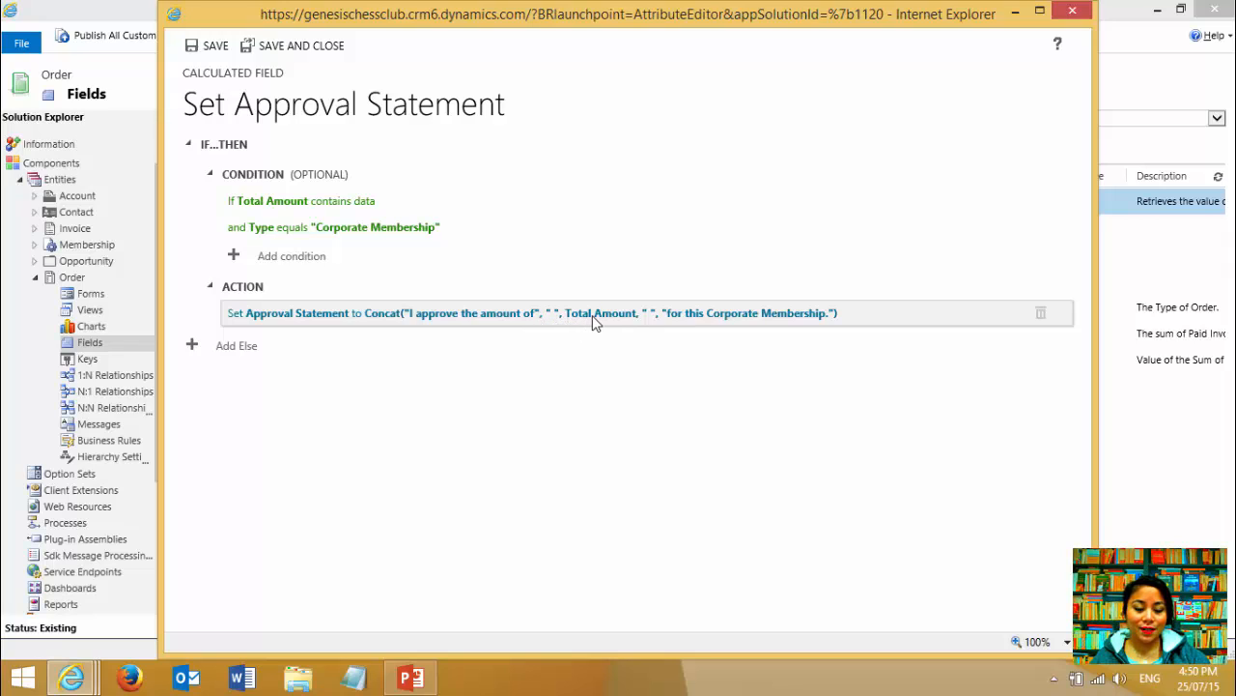
pyautogui.click(624, 326)
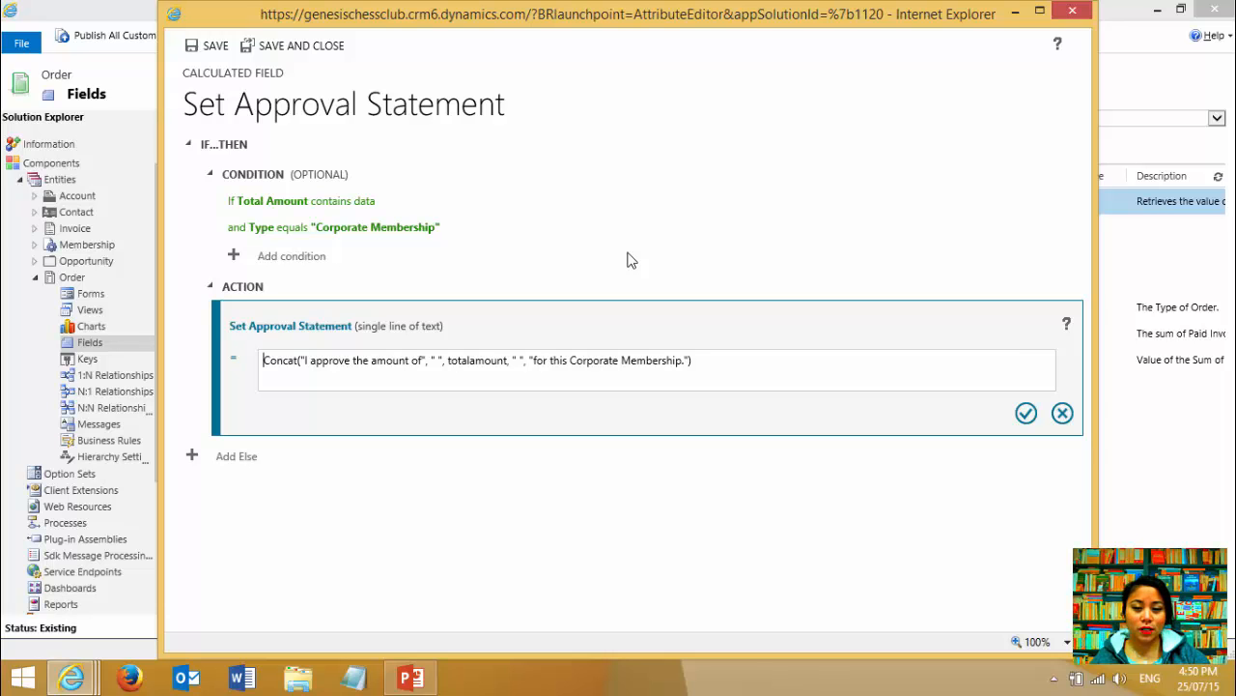
pyautogui.click(1072, 9)
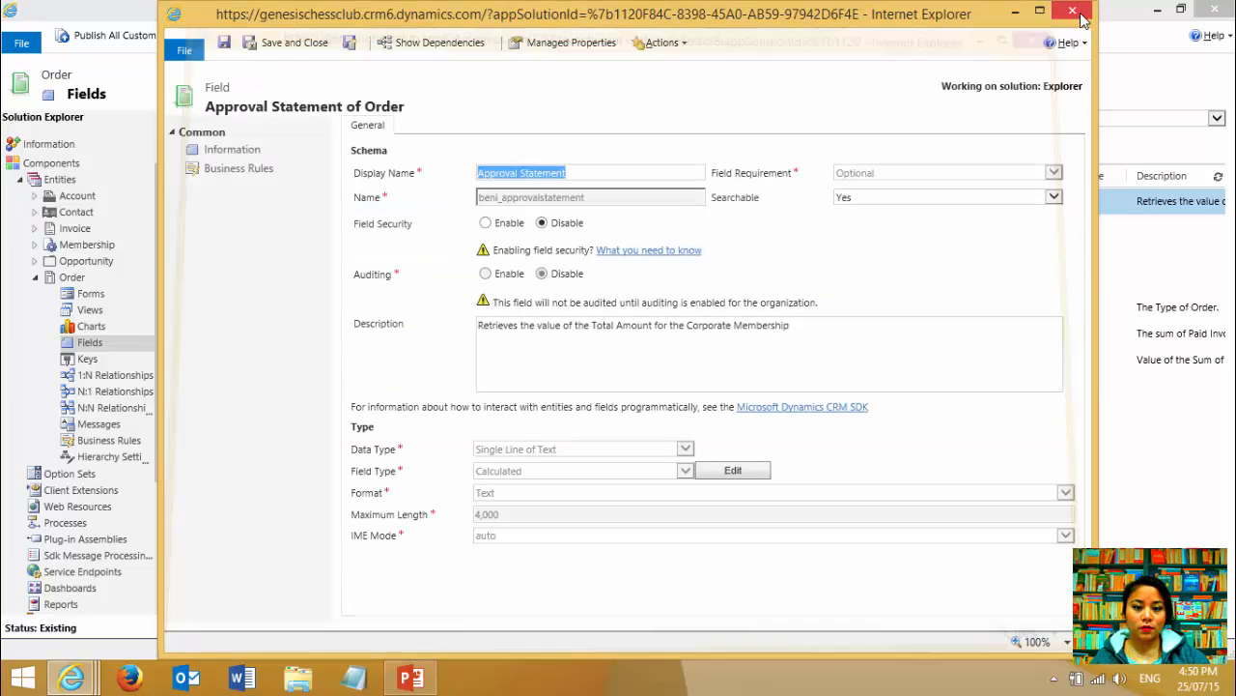
pyautogui.click(1072, 11)
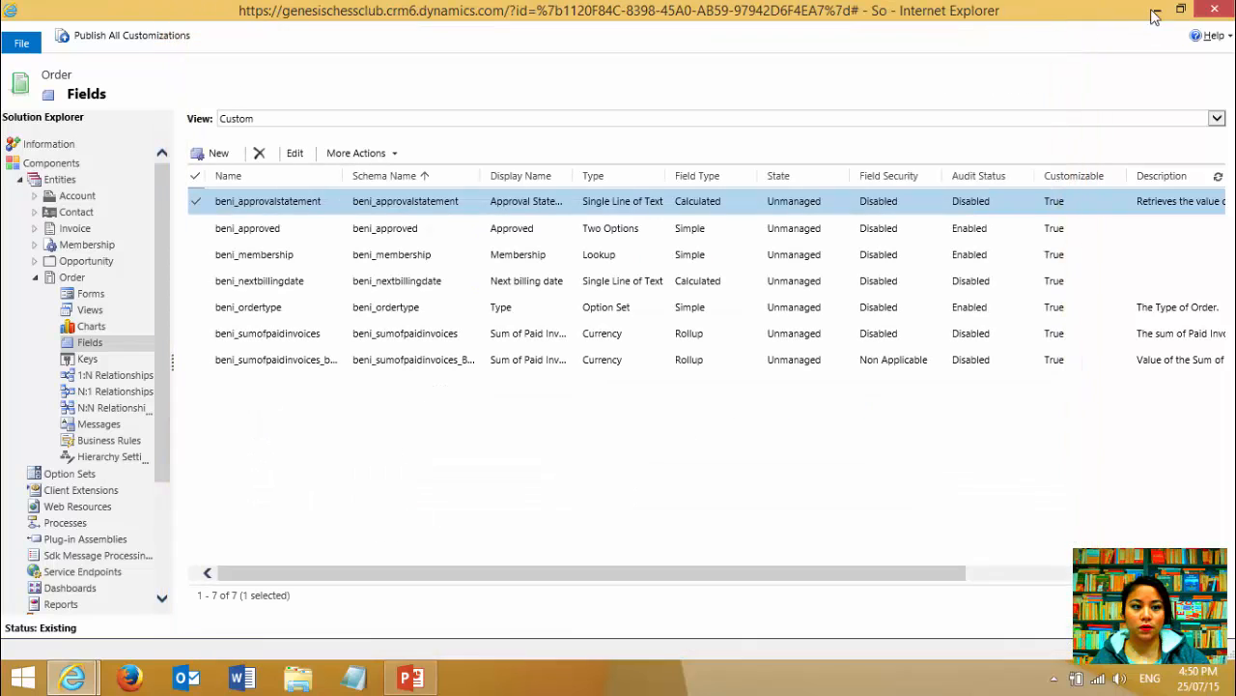
# - Return to the CRM window, create a new order and name it with the customer's full name followed by "| Club Membership"
pyautogui.click(1158, 12)
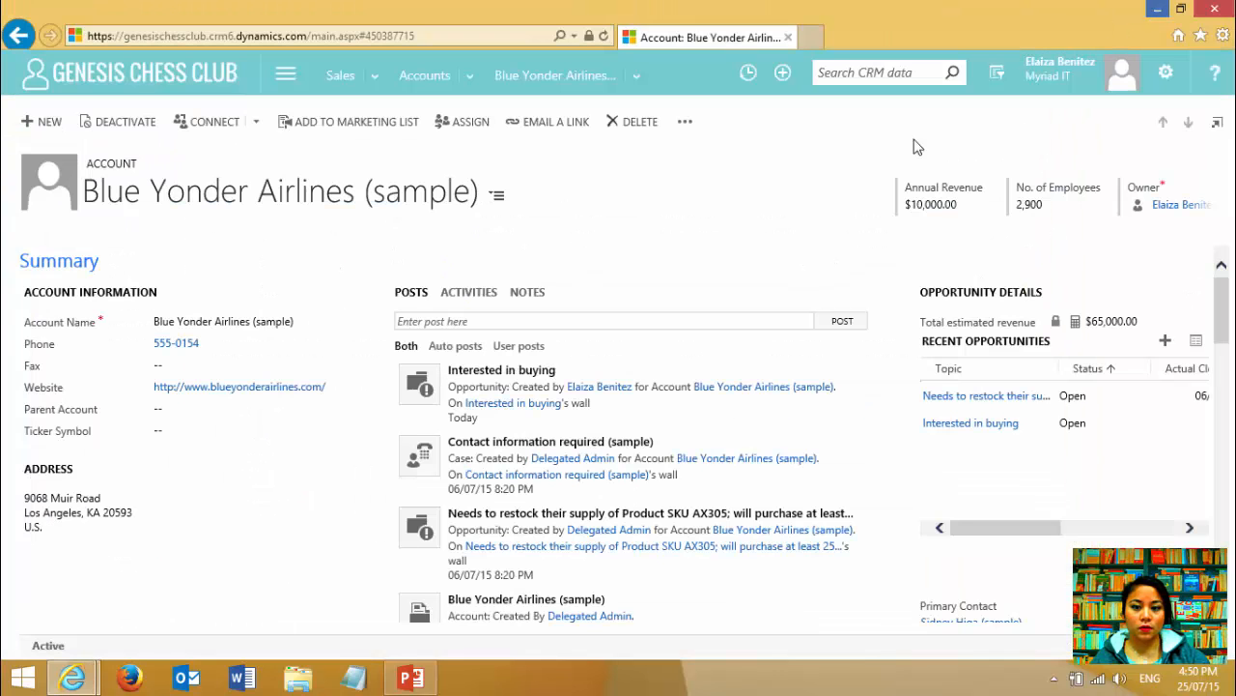
pyautogui.click(372, 85)
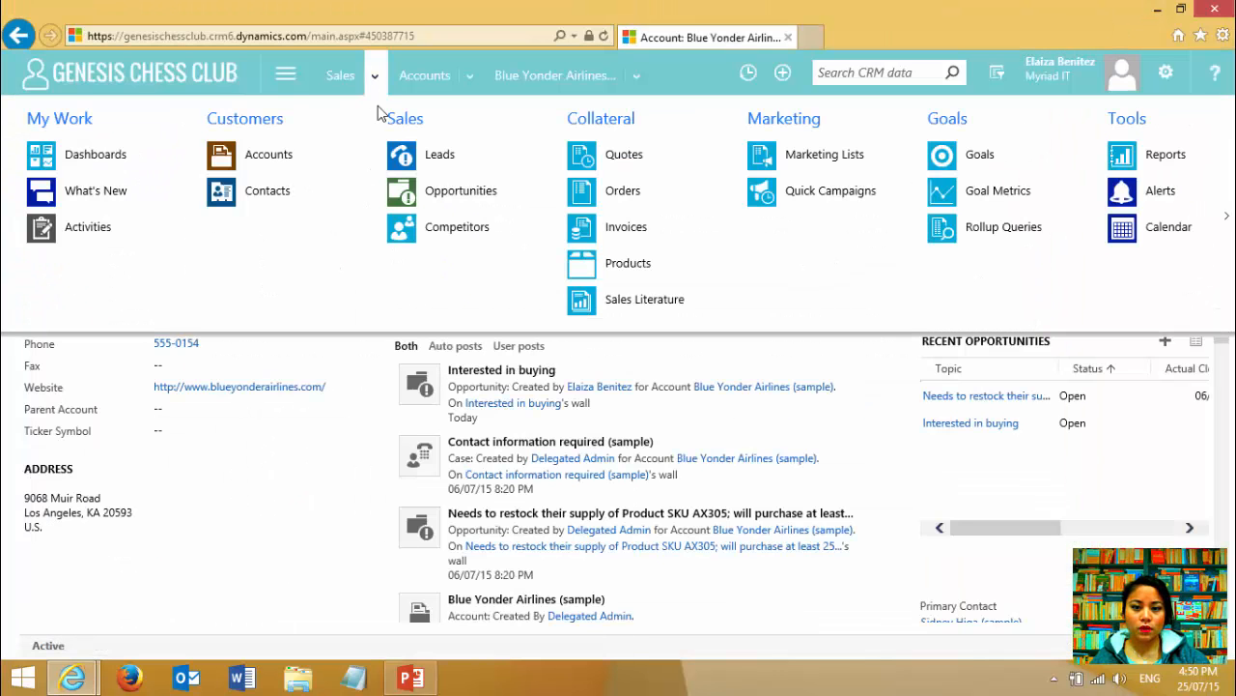
pyautogui.click(614, 193)
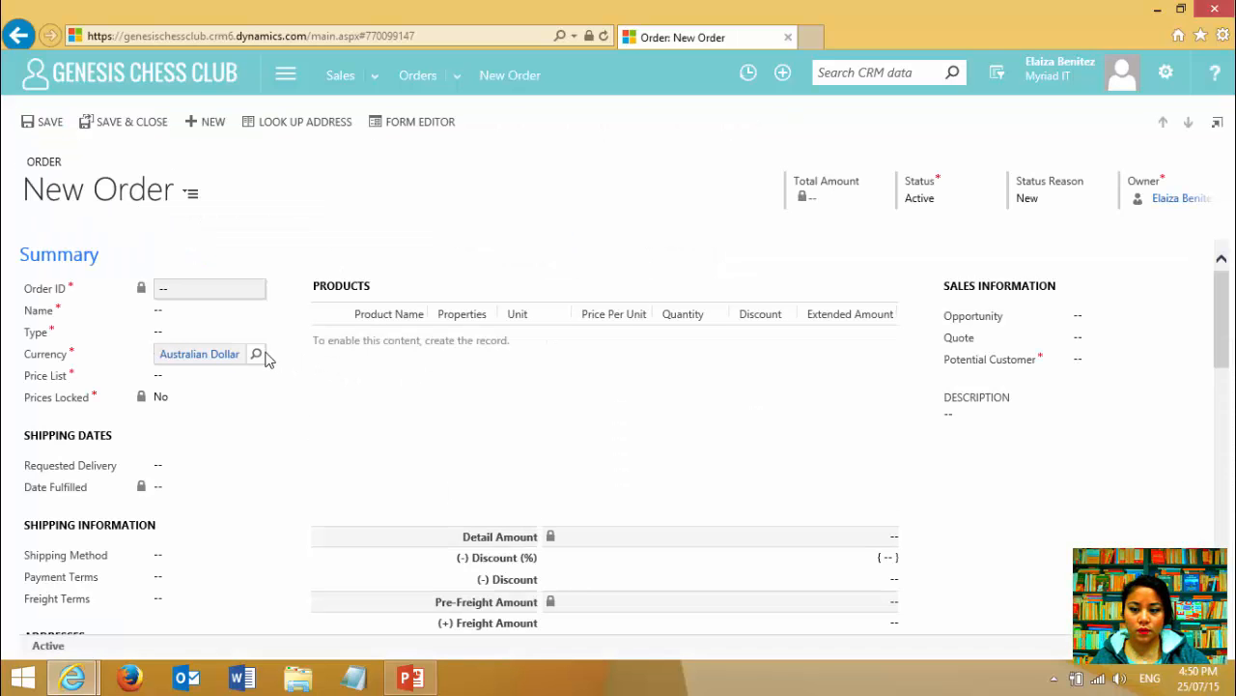
pyautogui.click(191, 312)
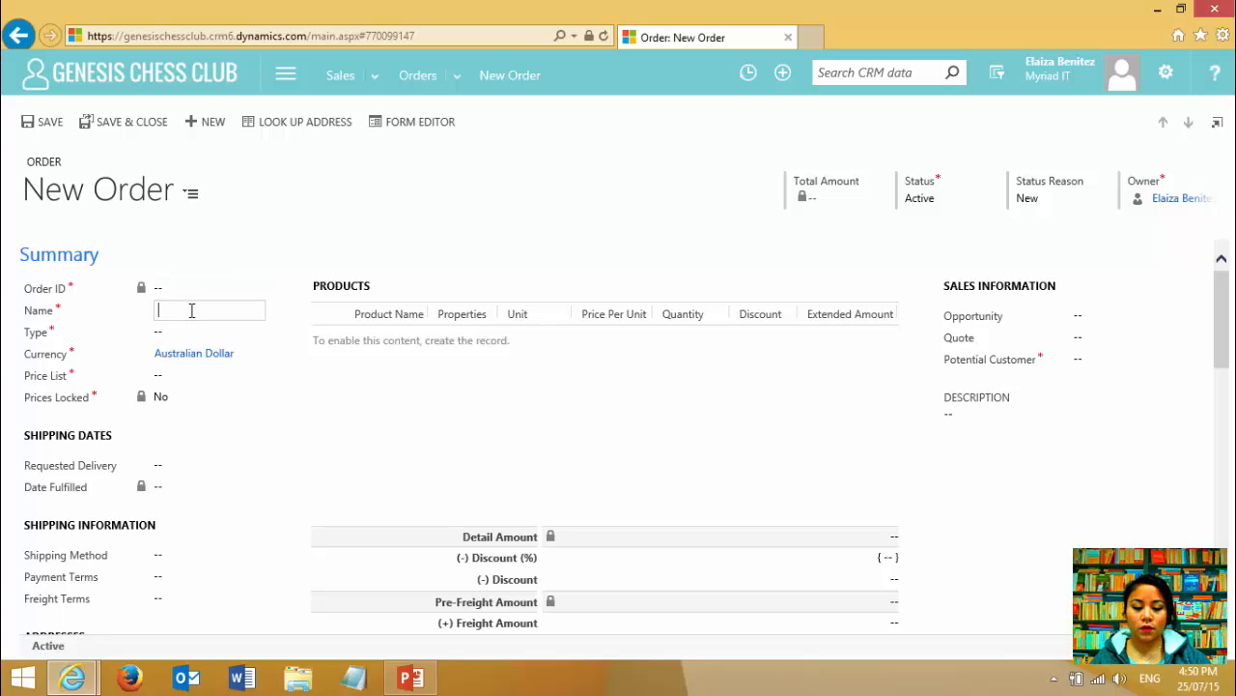
pyautogui.write('Jon Sn')
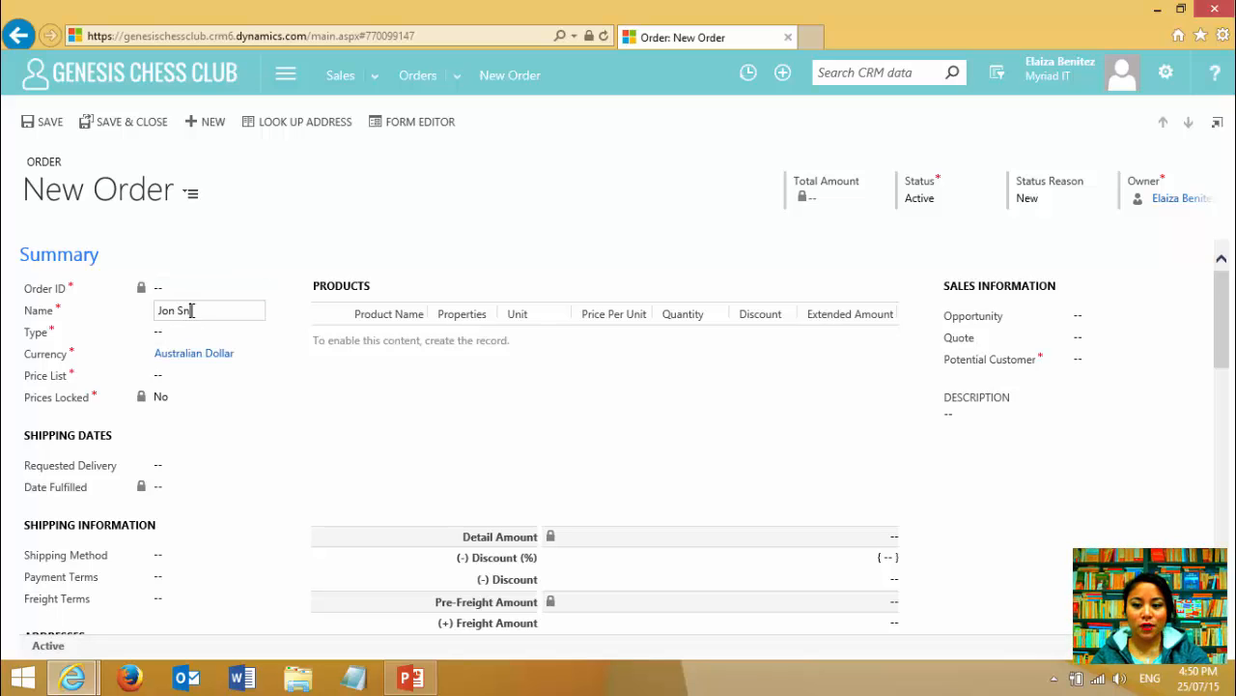
pyautogui.write('ow')
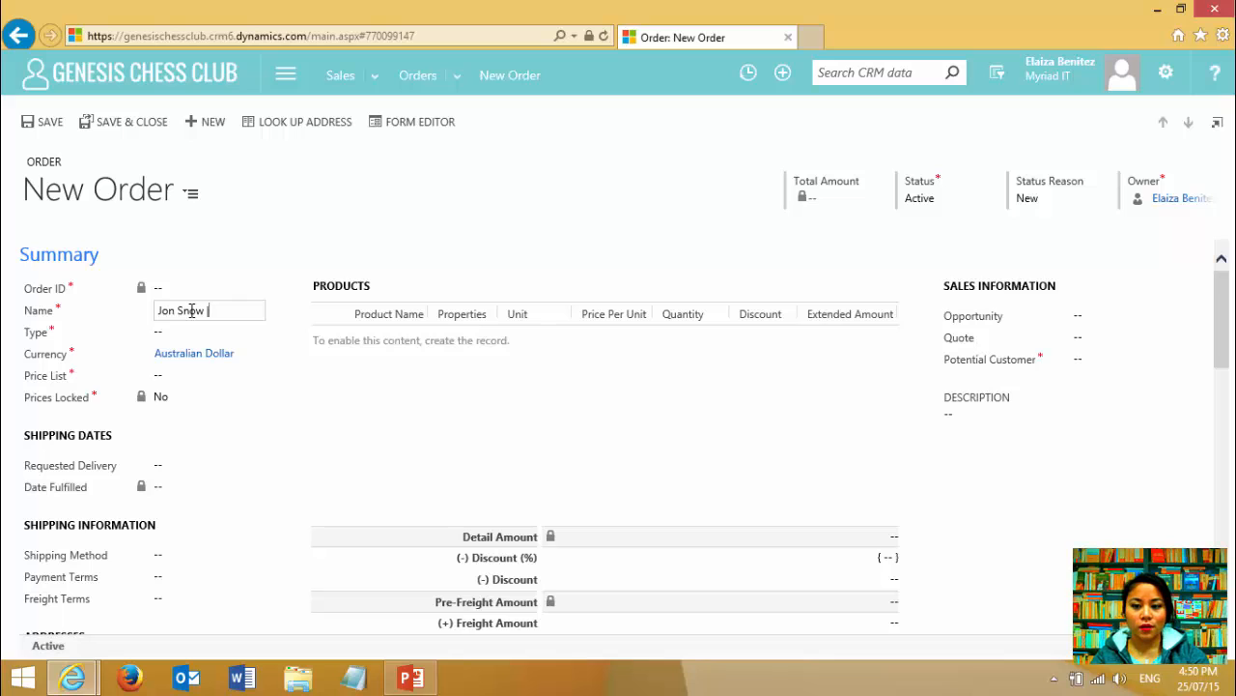
pyautogui.write(' | Mem')
pyautogui.press('BackSpace')
pyautogui.press('BackSpace')
pyautogui.press('BackSpace')
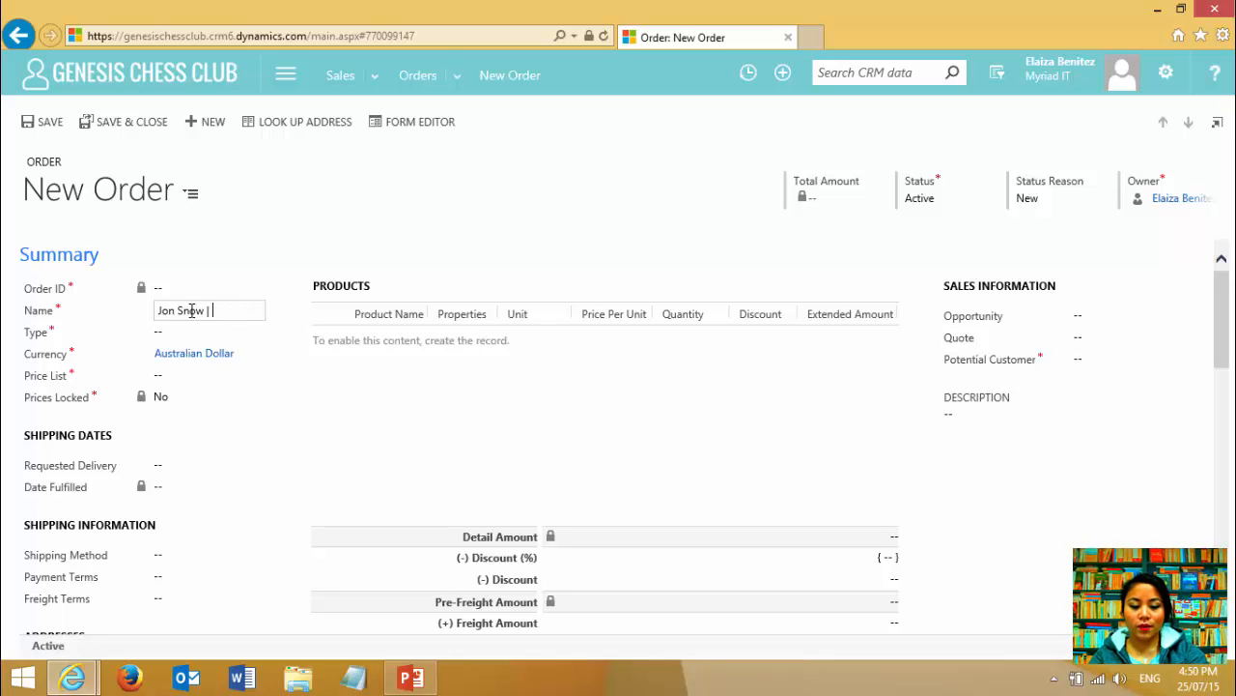
pyautogui.write('Club Membership')
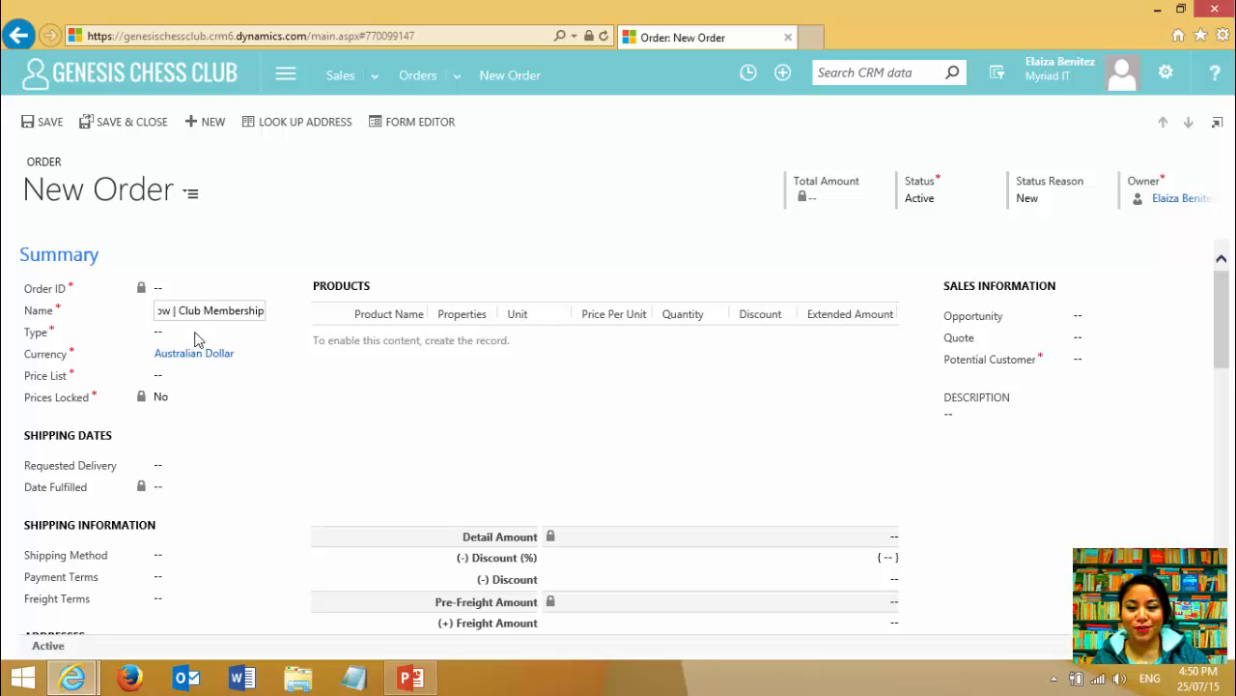
# - Set the new order's Type to Corporate Membership and its Price List to Chess Membership
pyautogui.click(193, 334)
pyautogui.click(191, 346)
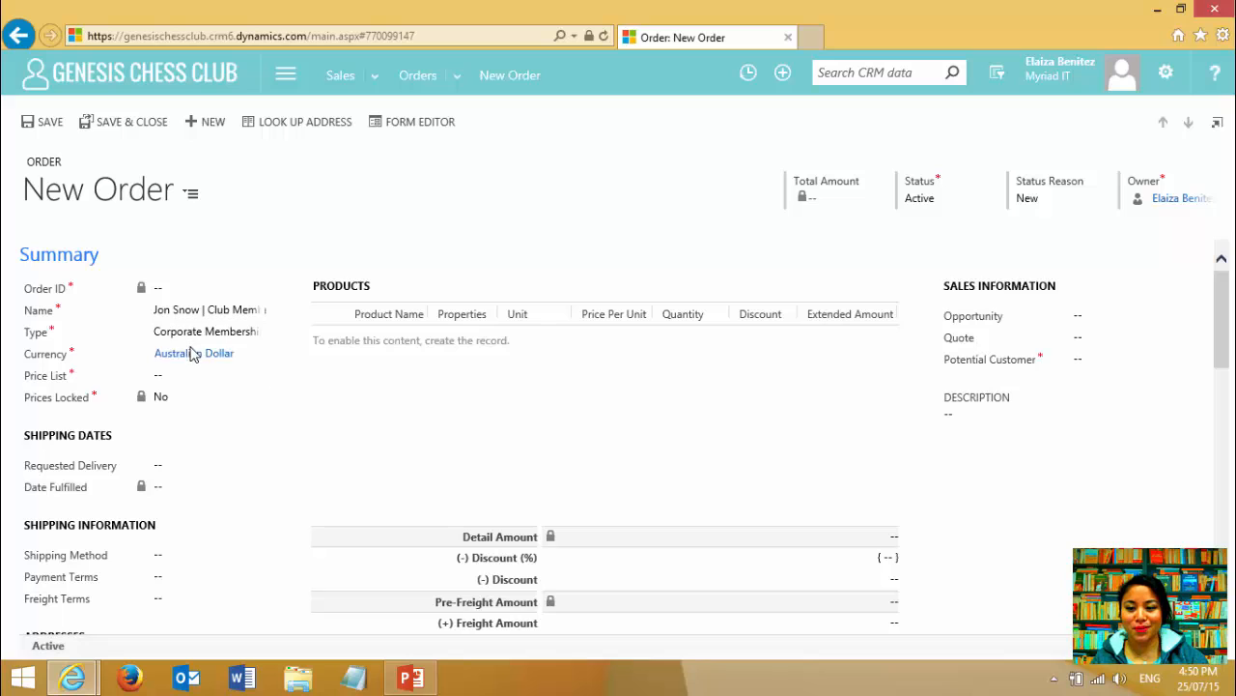
pyautogui.click(237, 377)
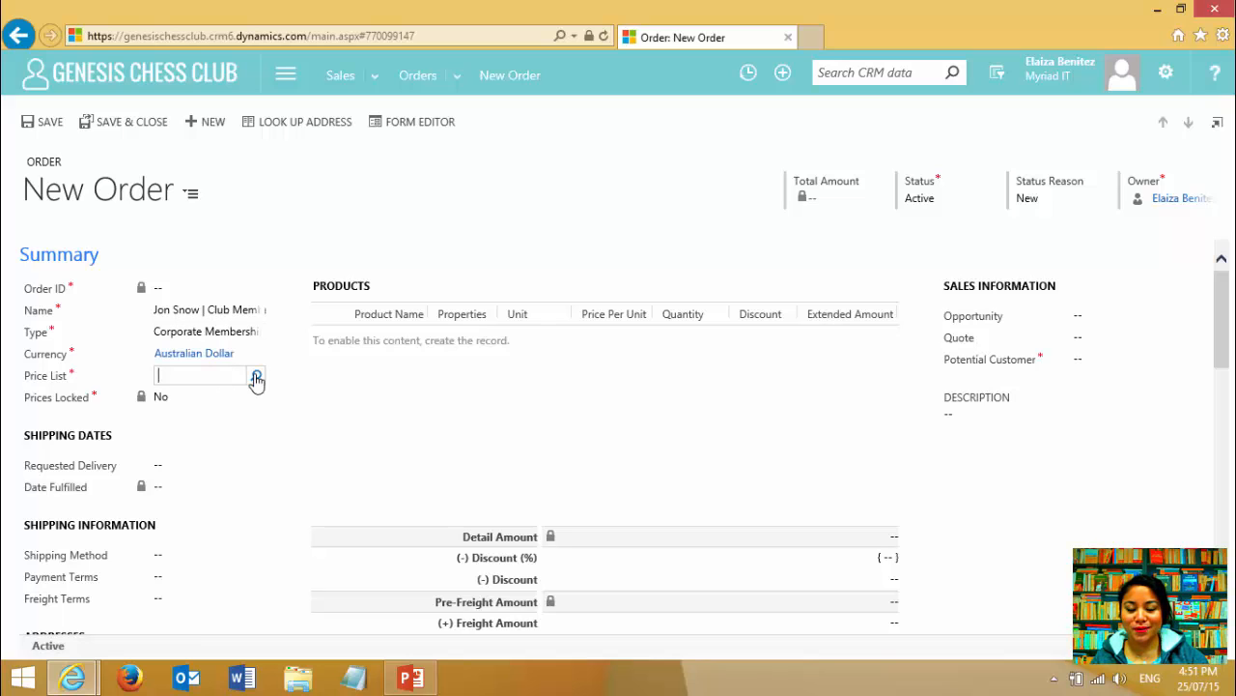
pyautogui.click(256, 379)
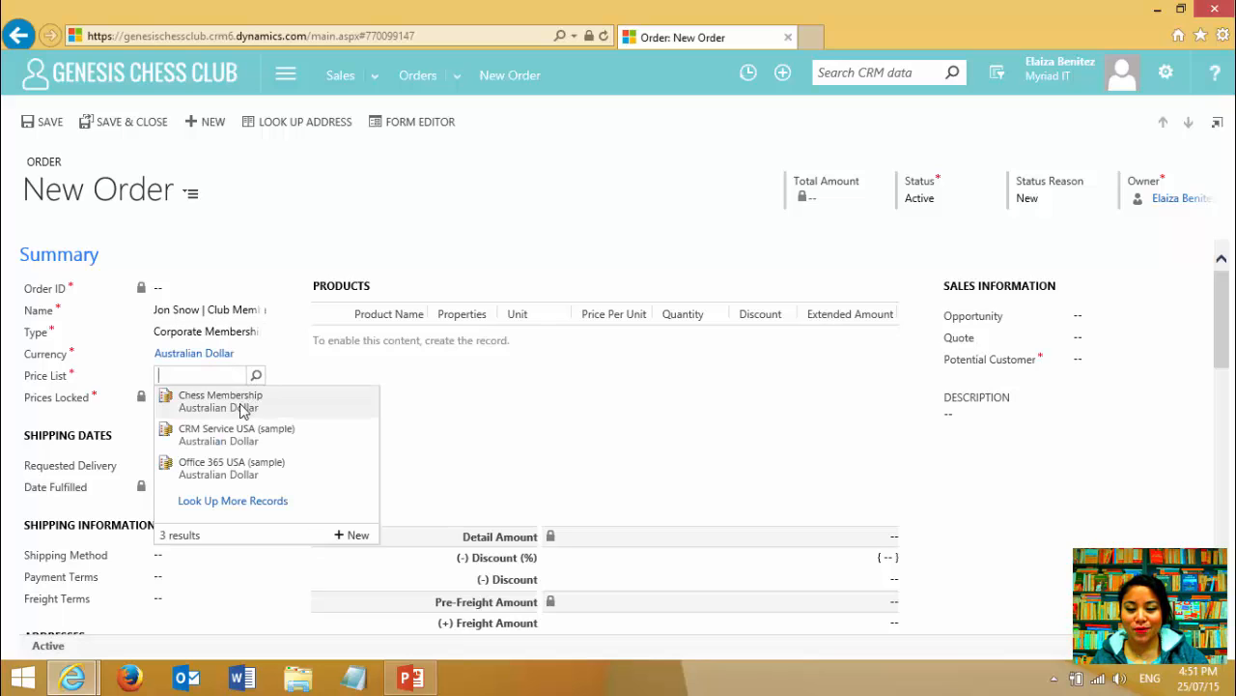
pyautogui.click(240, 403)
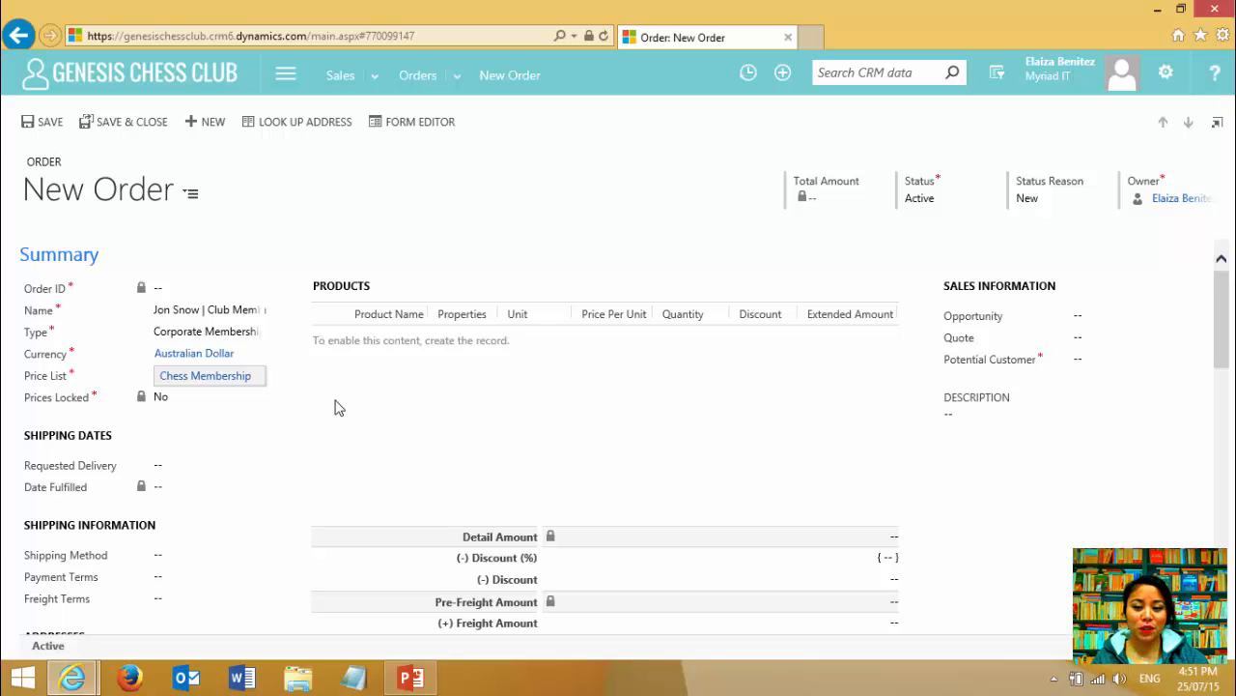
# - Enter the customer's full name as the order's Potential Customer and save the order
pyautogui.scroll(-1, 234, 567)
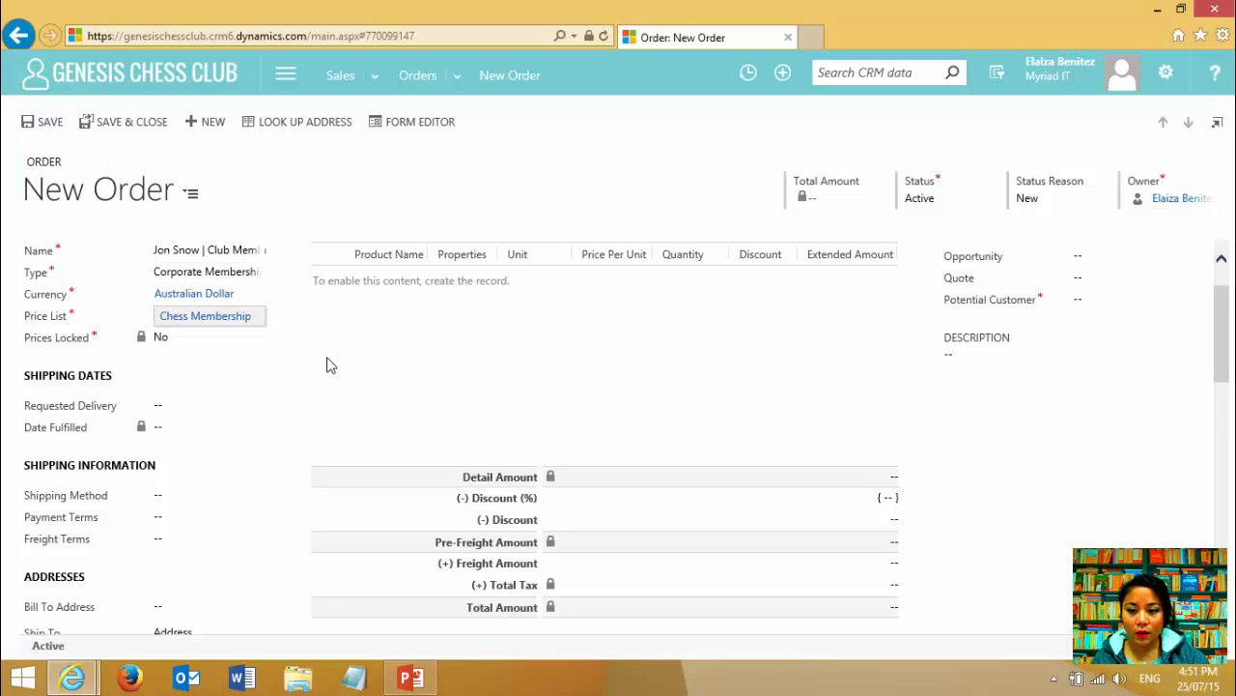
pyautogui.click(25, 122)
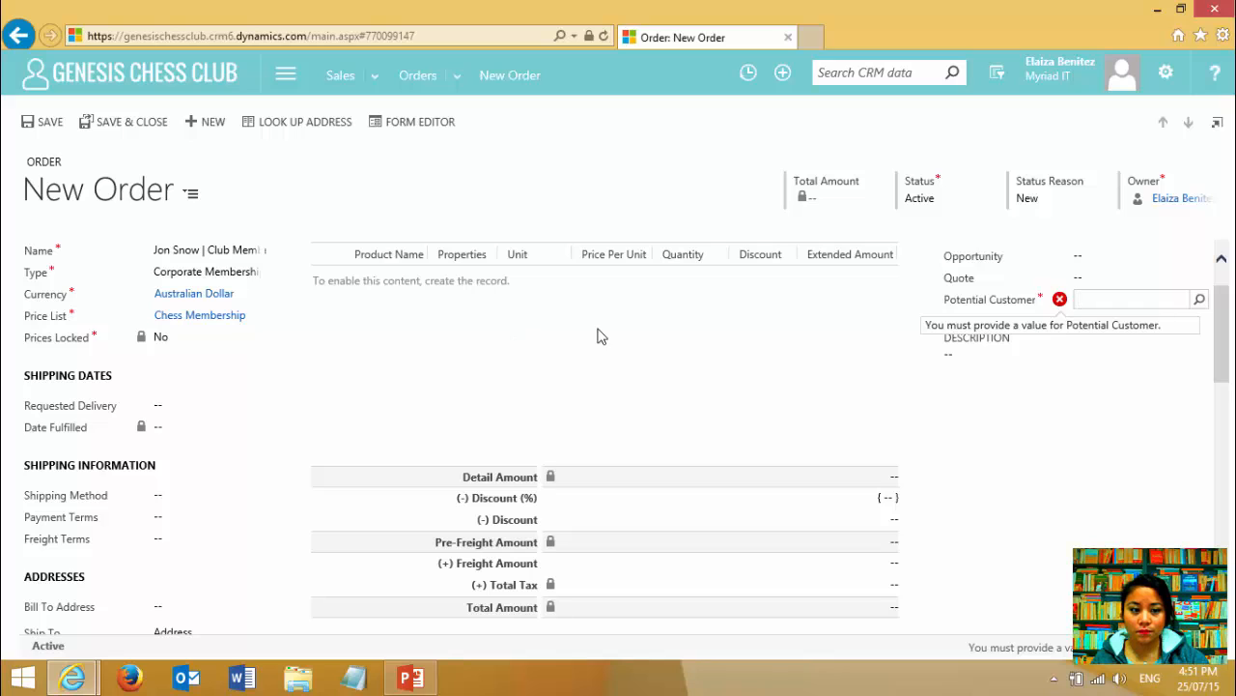
pyautogui.click(1179, 300)
pyautogui.write('Jon Snow')
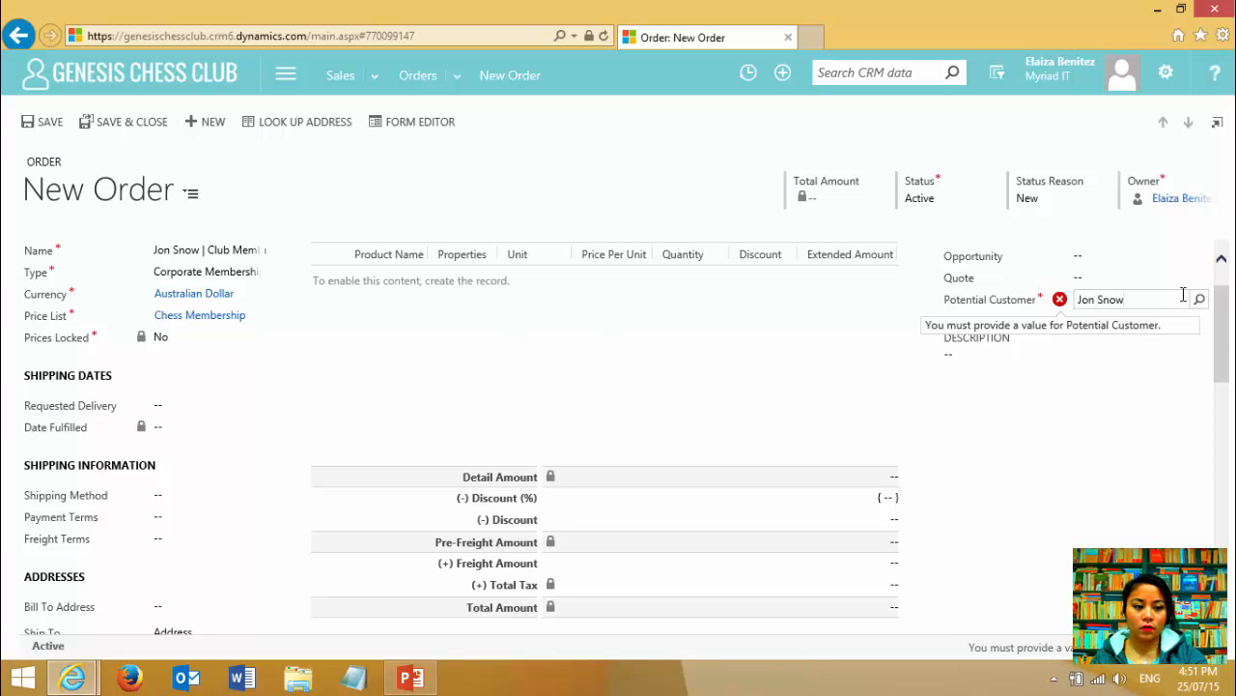
pyautogui.press('Tab')
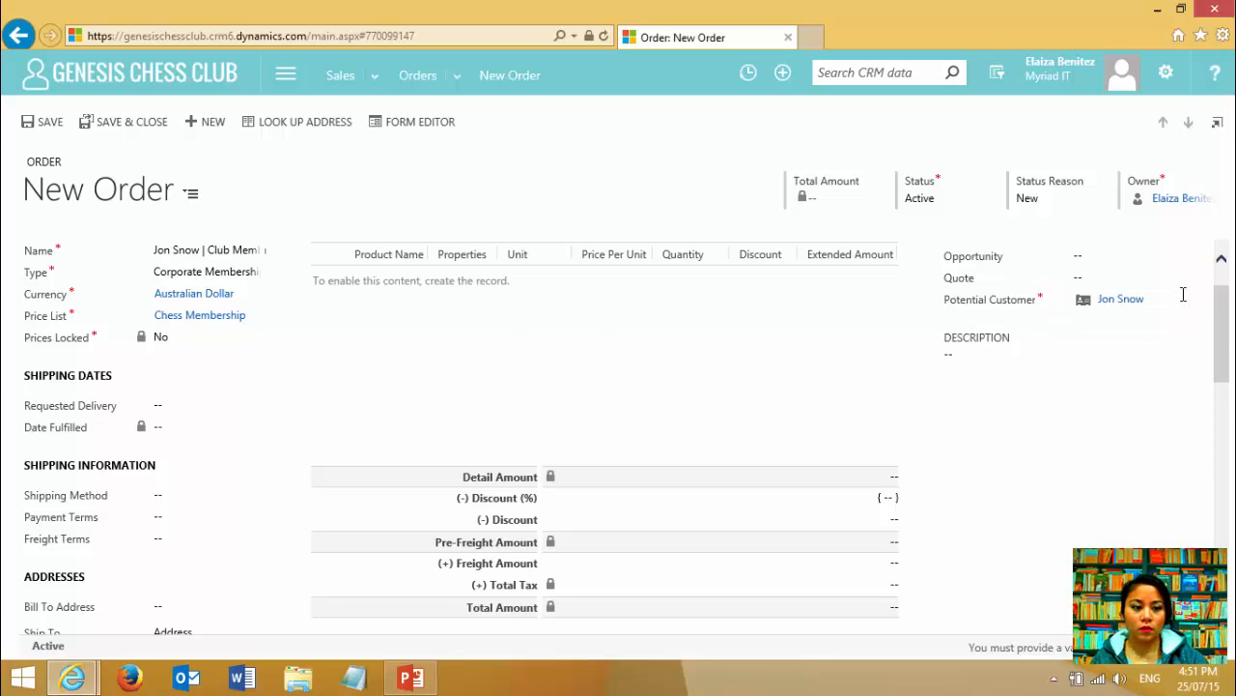
pyautogui.scroll(2, 832, 385)
pyautogui.hotkey('ctrl', 's')
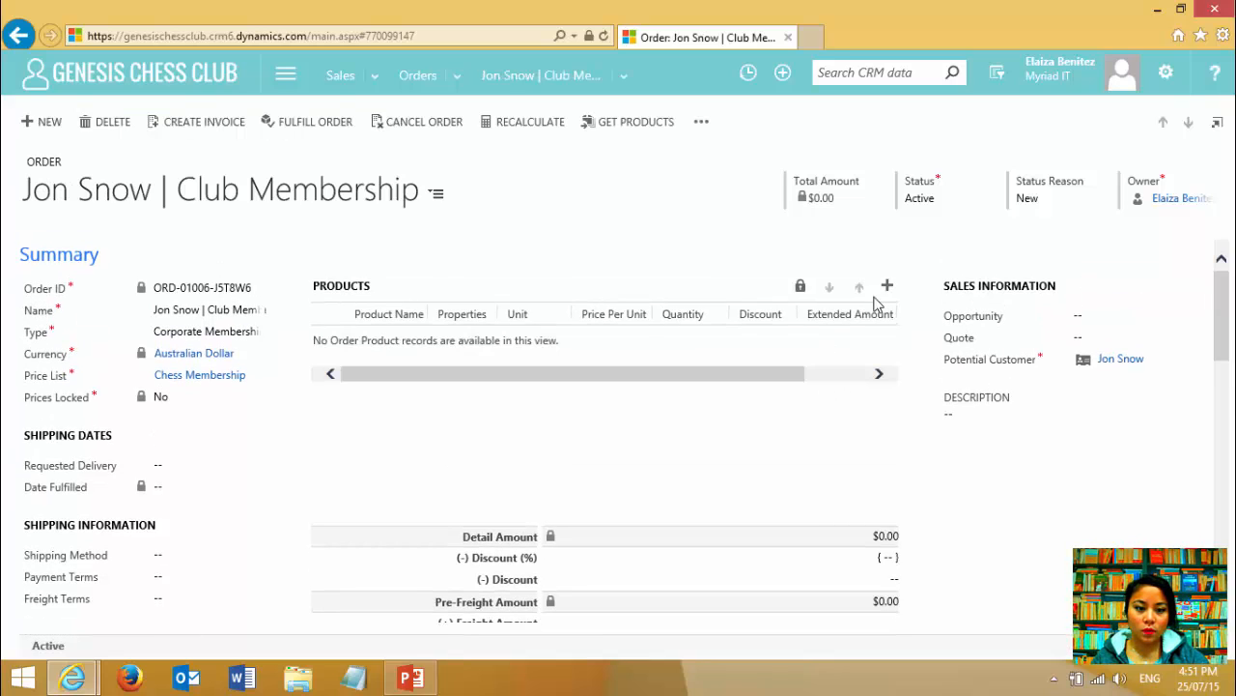
# - Add the existing product Chess Membership to the order's products
pyautogui.click(888, 286)
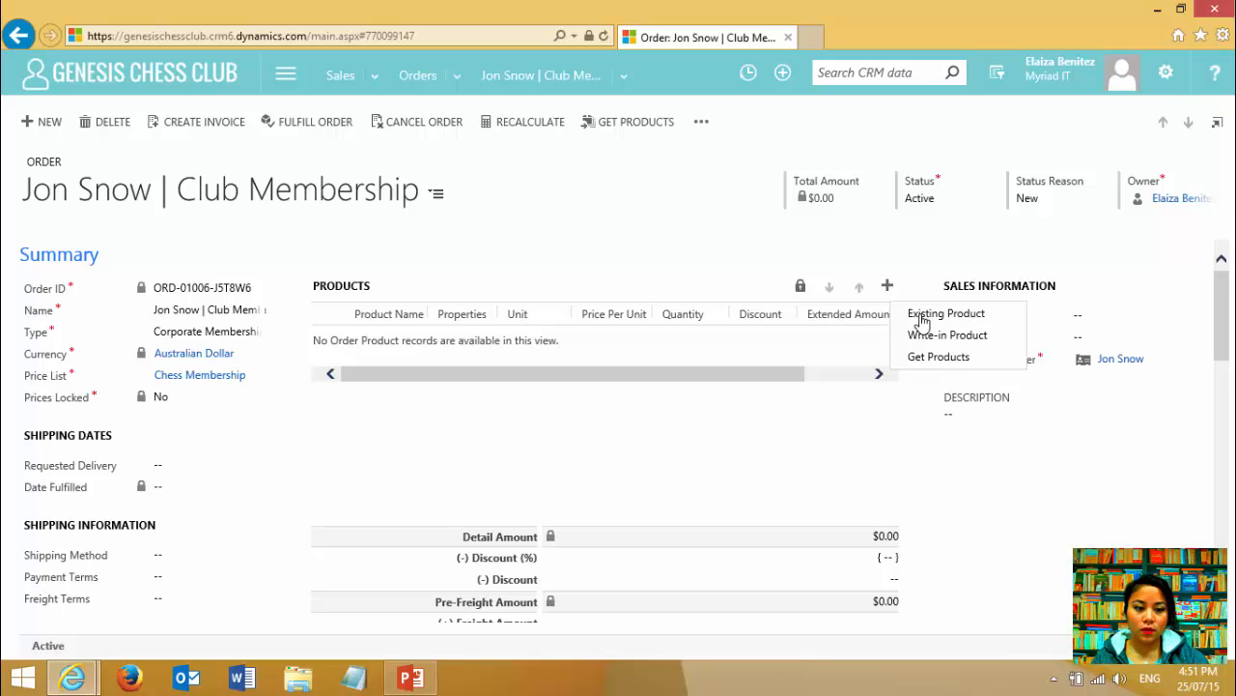
pyautogui.click(923, 322)
pyautogui.click(485, 335)
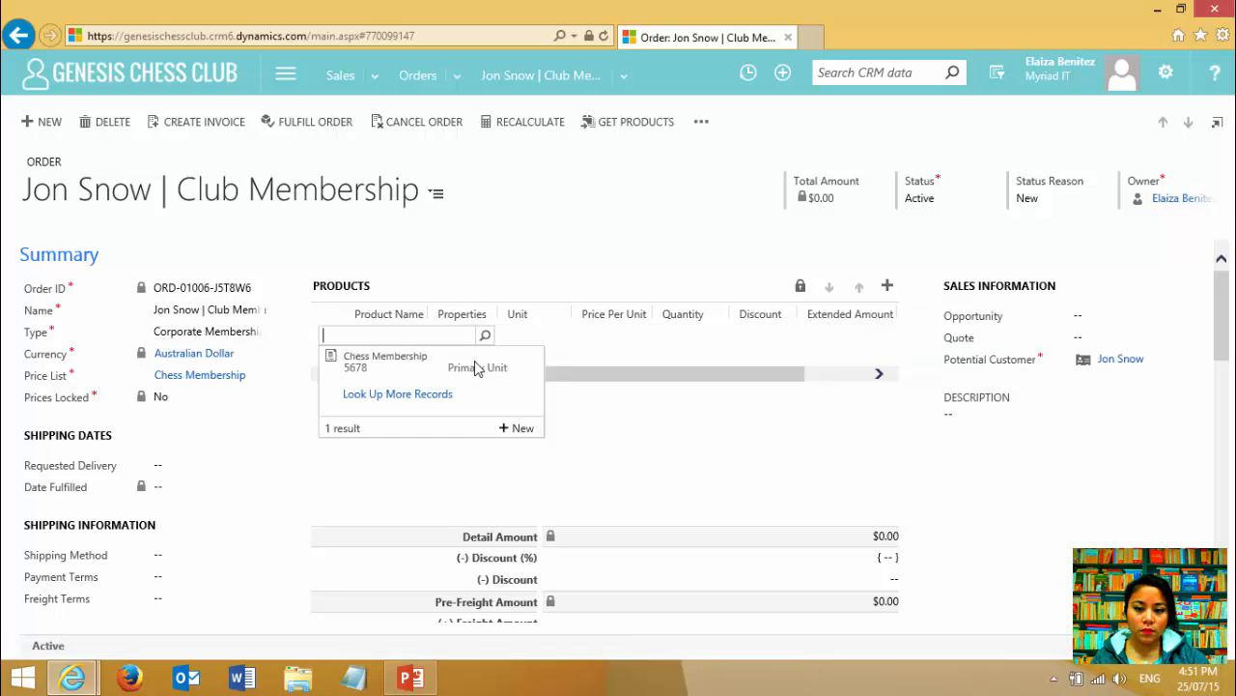
pyautogui.click(455, 363)
# - Check the approval statement under Membership Details against the order's Total Amount and product line
pyautogui.scroll(-2, 455, 436)
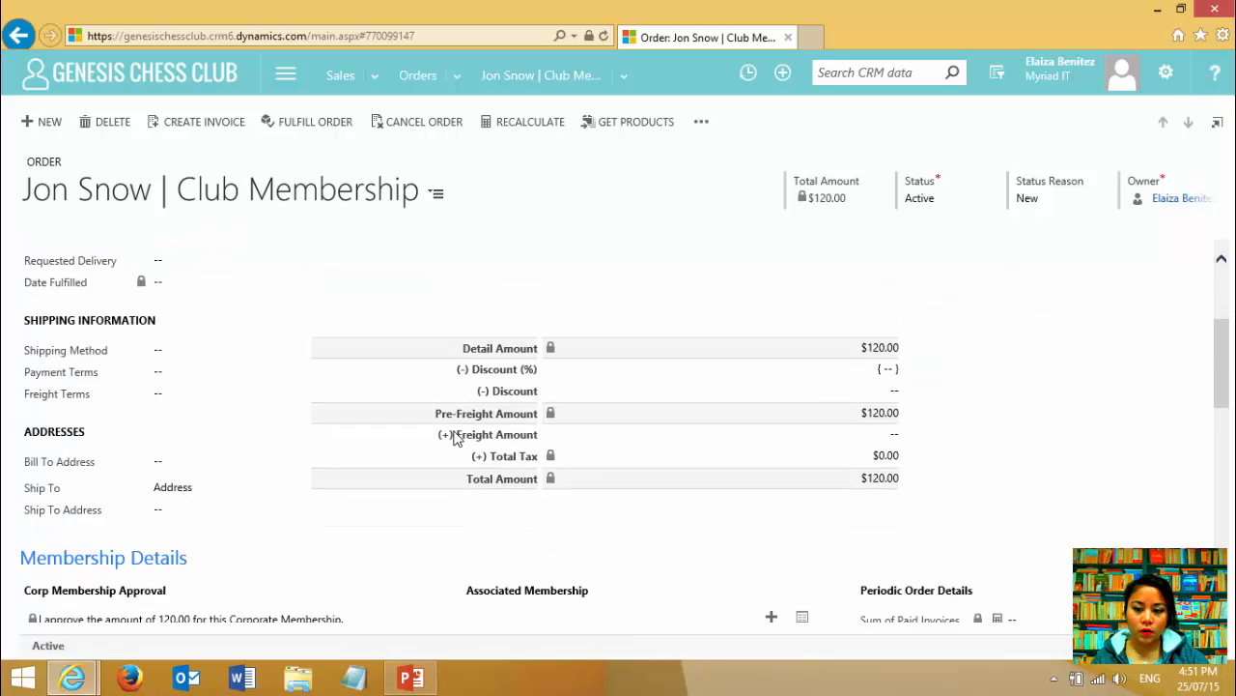
pyautogui.scroll(-3, 455, 436)
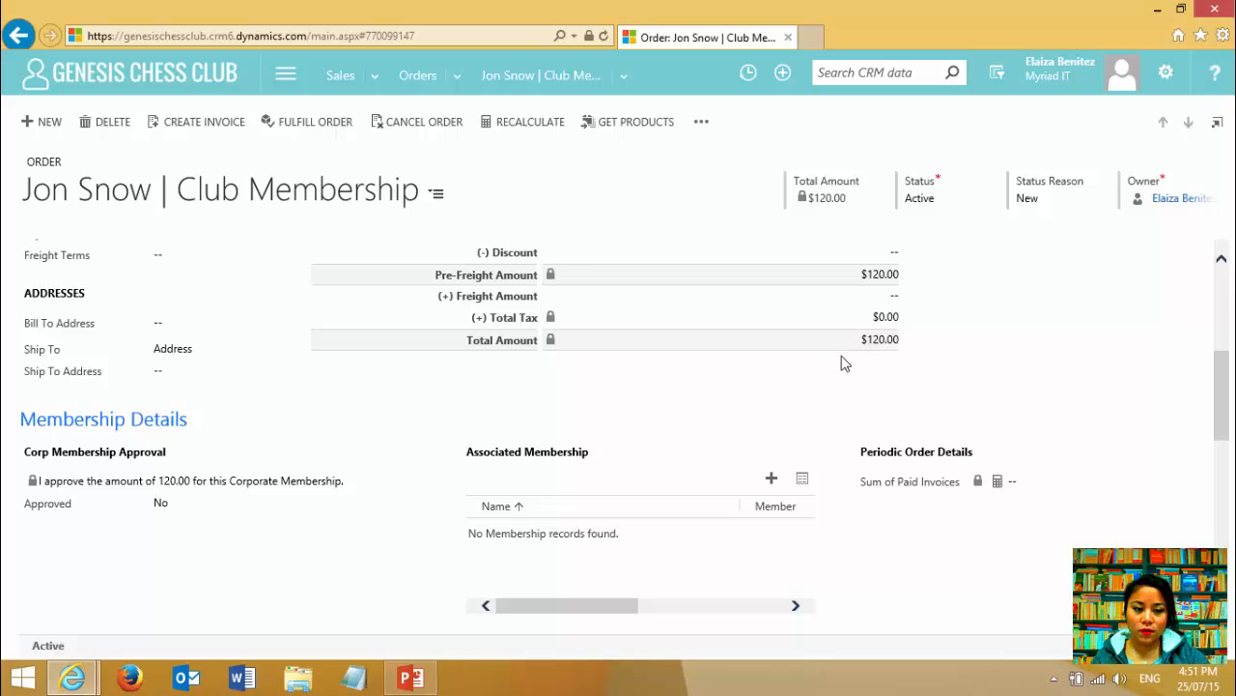
pyautogui.scroll(3, 268, 477)
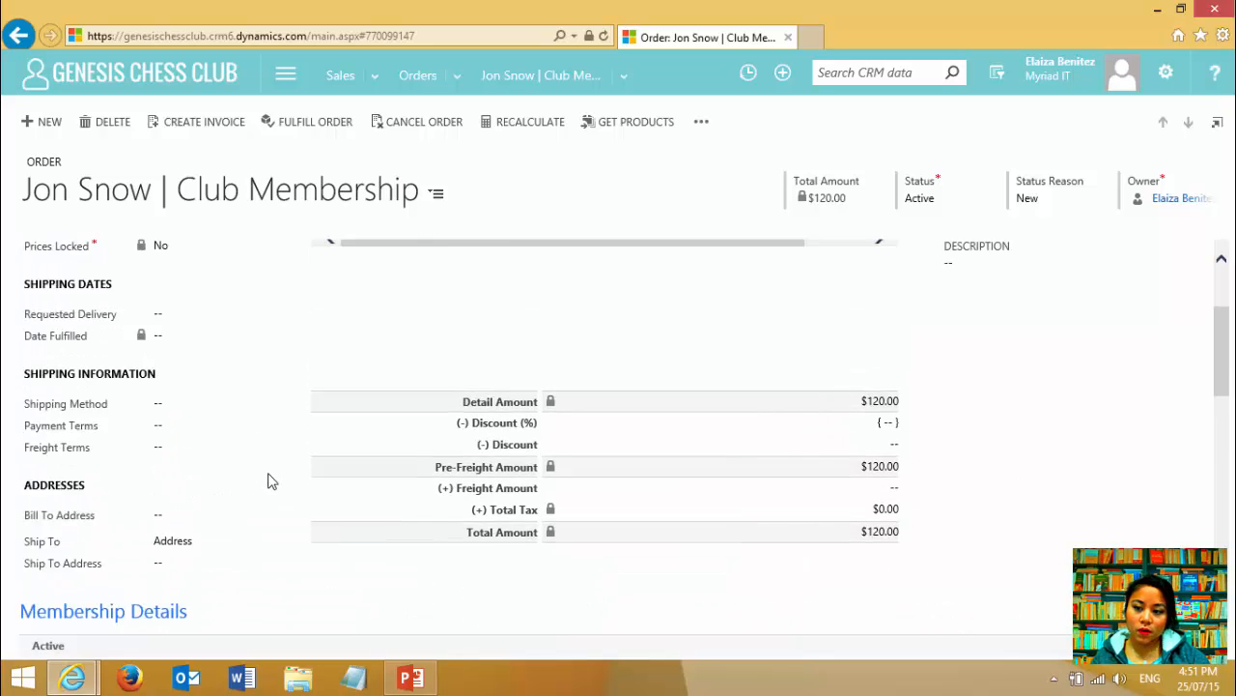
pyautogui.scroll(3, 267, 478)
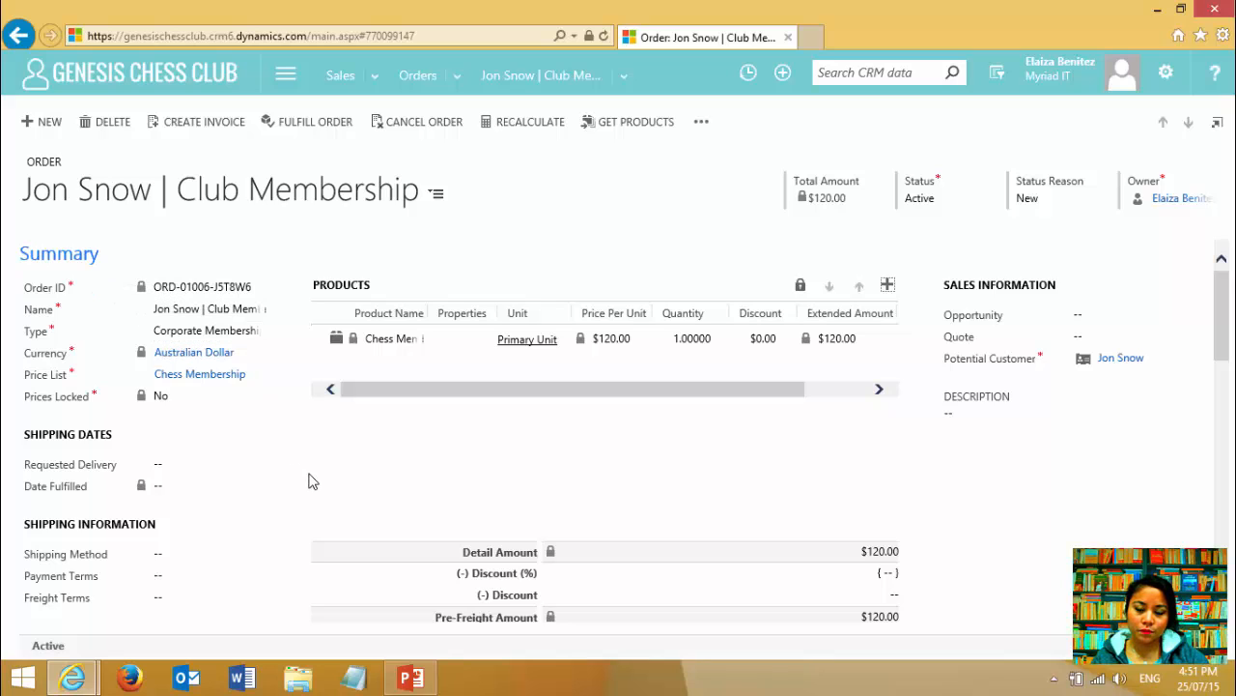
# - Review the order's amount breakdown from Detail Amount to Total Amount and the Corp Membership Approval fields
pyautogui.scroll(-5, 309, 482)
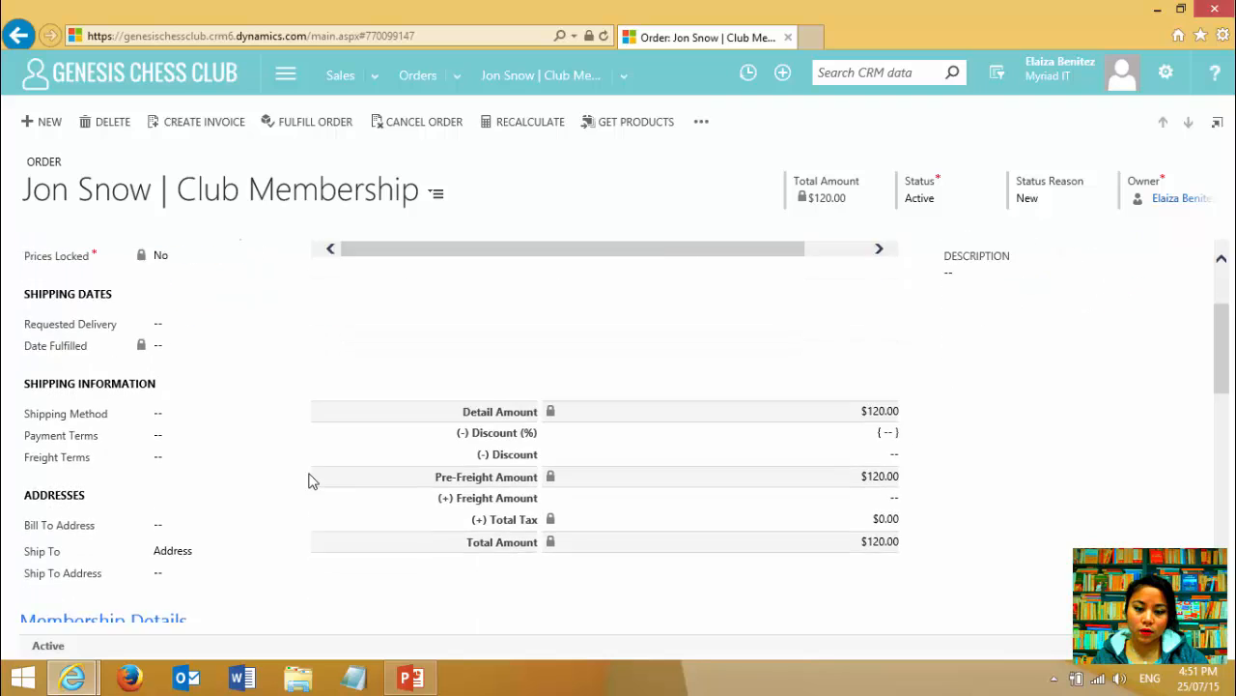
pyautogui.scroll(4, 311, 475)
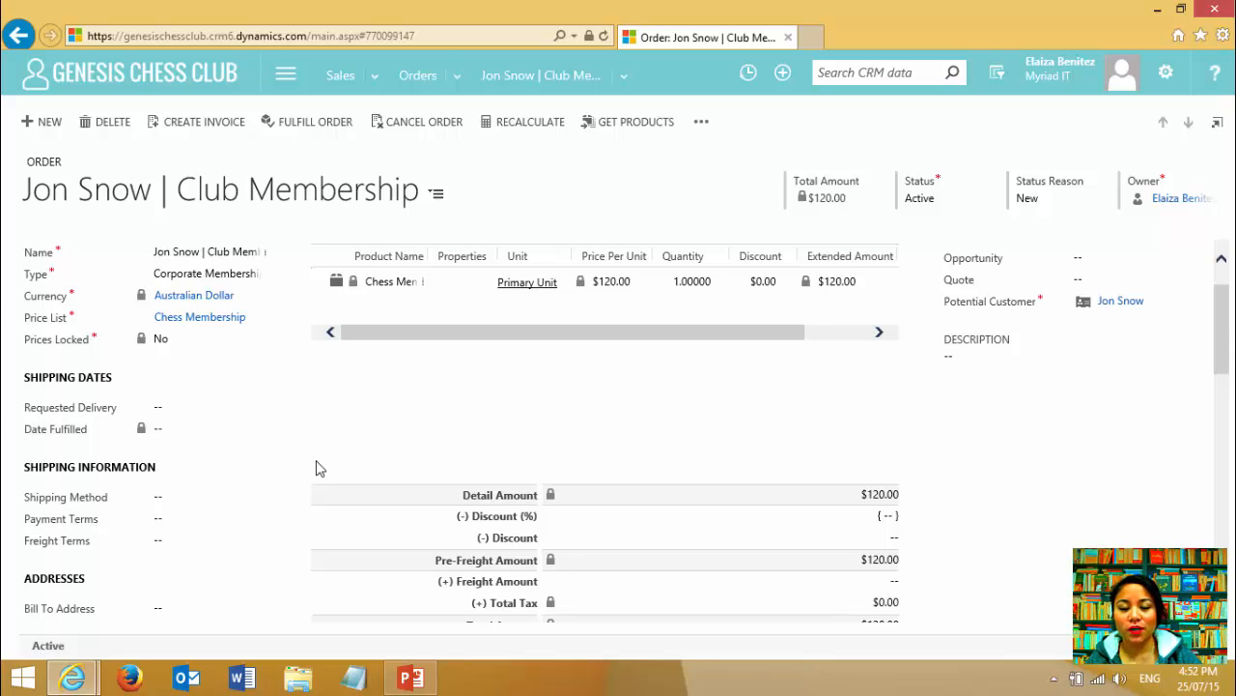
pyautogui.scroll(-2, 412, 560)
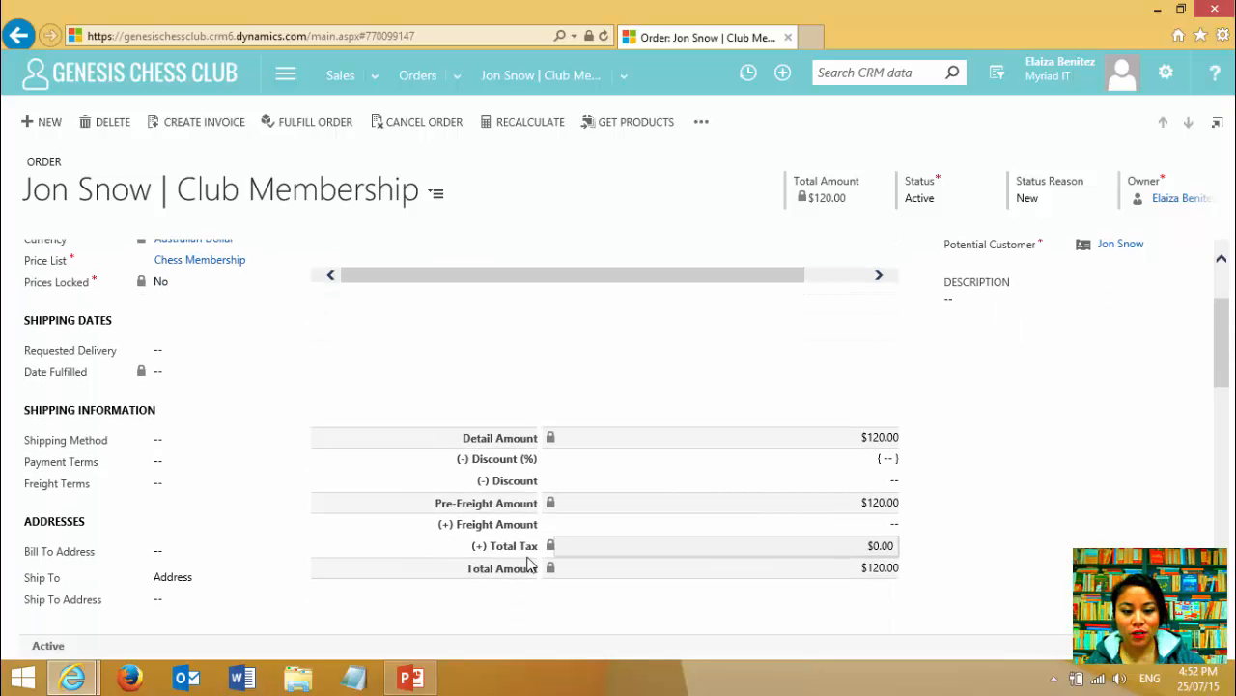
pyautogui.scroll(-4, 881, 582)
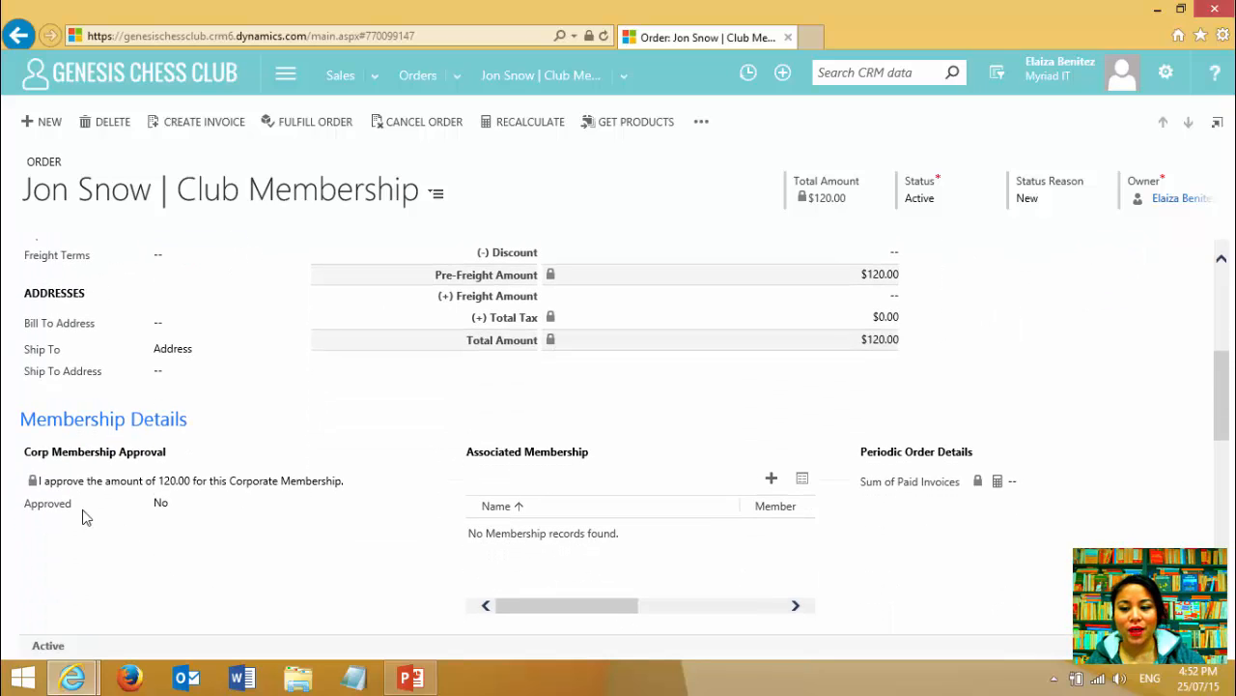
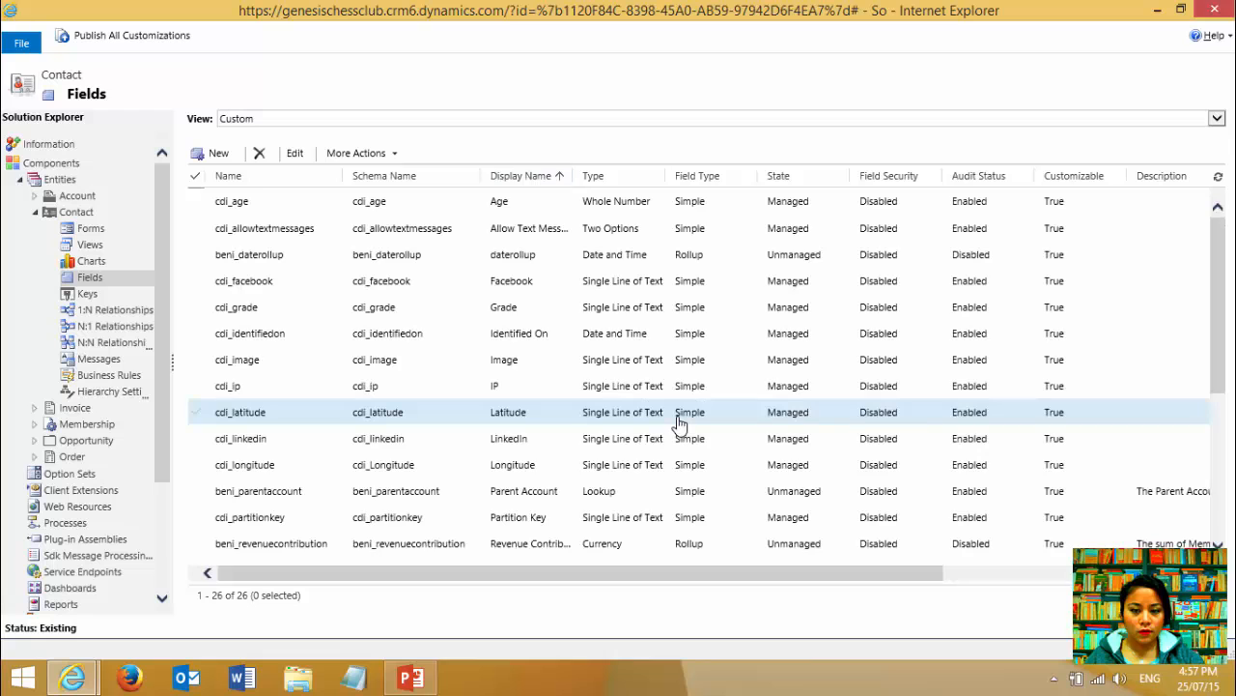
# - Examine the rollup definition of the Contact field Years as member, including its filter and aggregation, and return to the order record
pyautogui.scroll(-5, 680, 423)
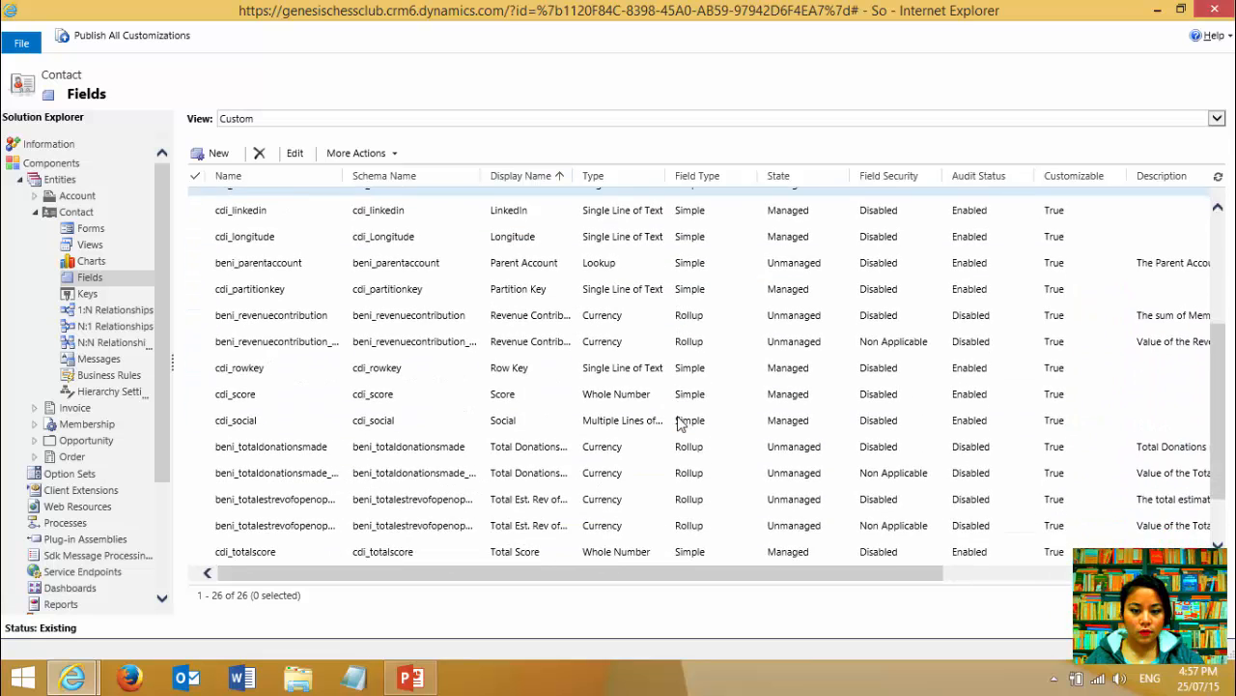
pyautogui.doubleClick(591, 553)
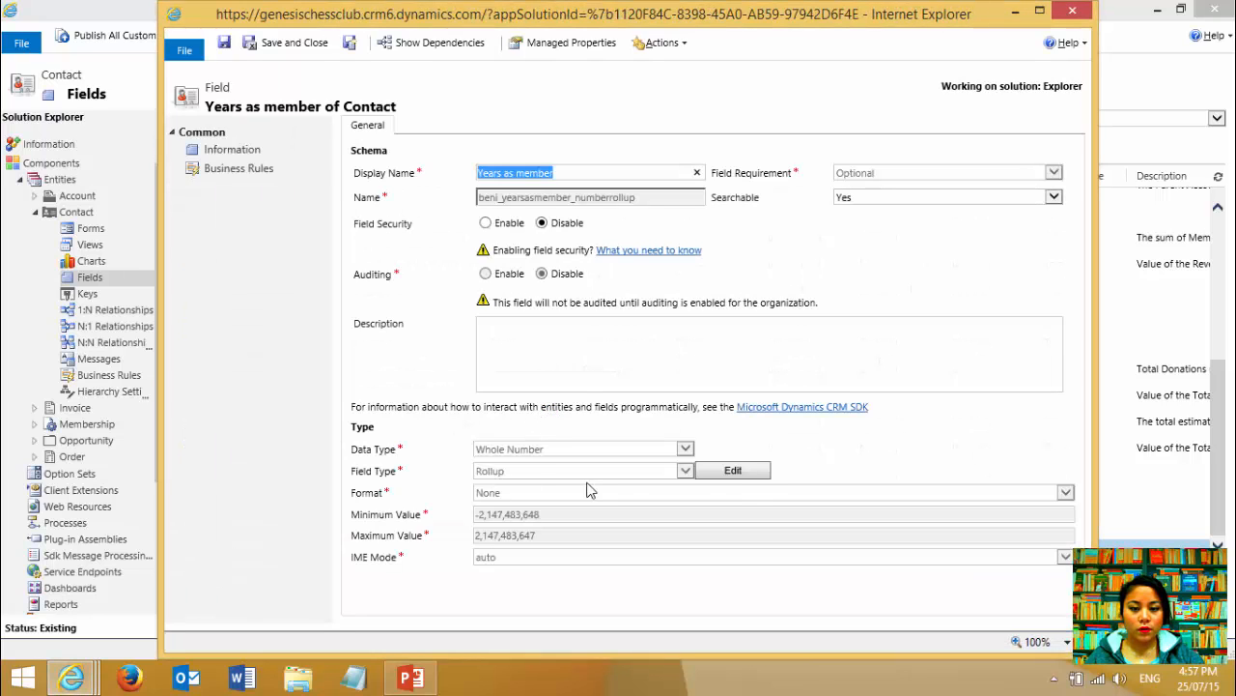
pyautogui.click(733, 471)
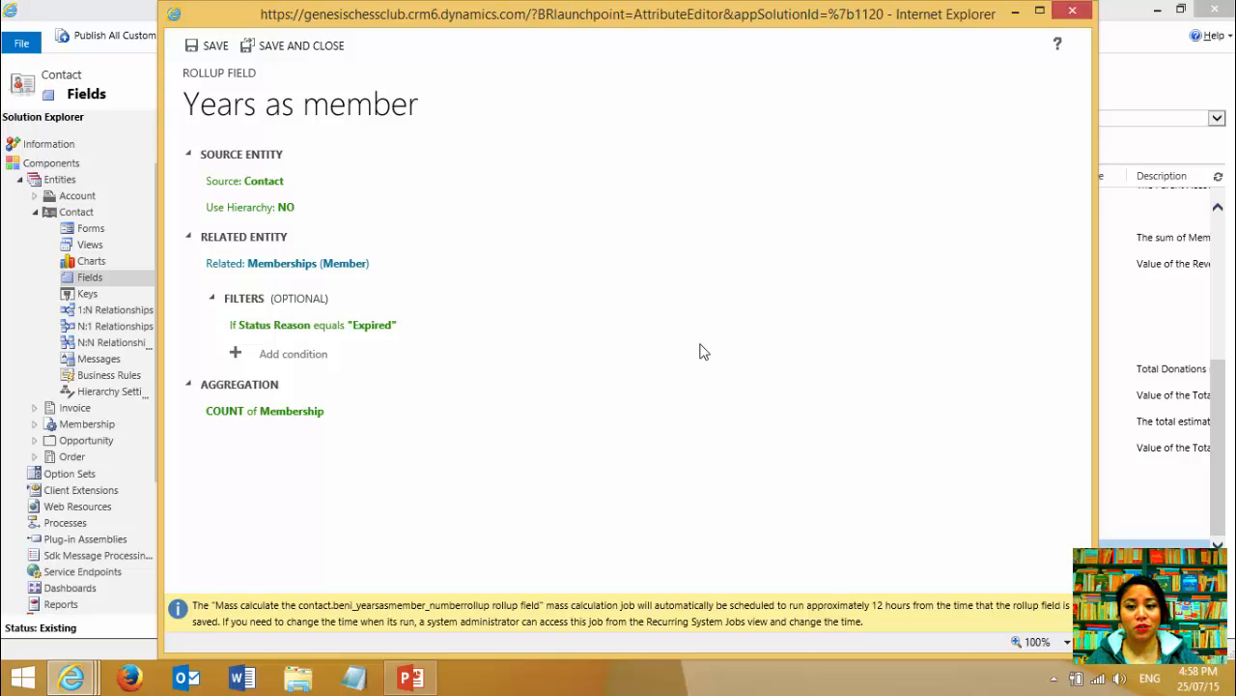
pyautogui.click(1073, 13)
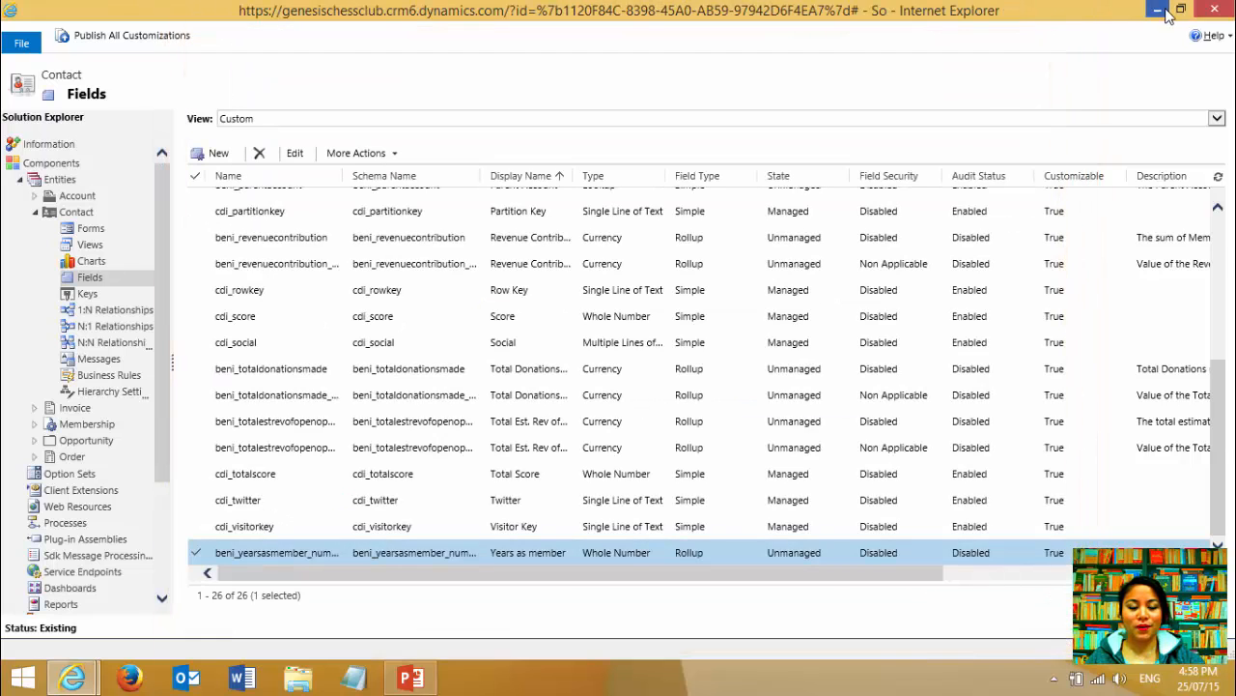
pyautogui.click(1158, 10)
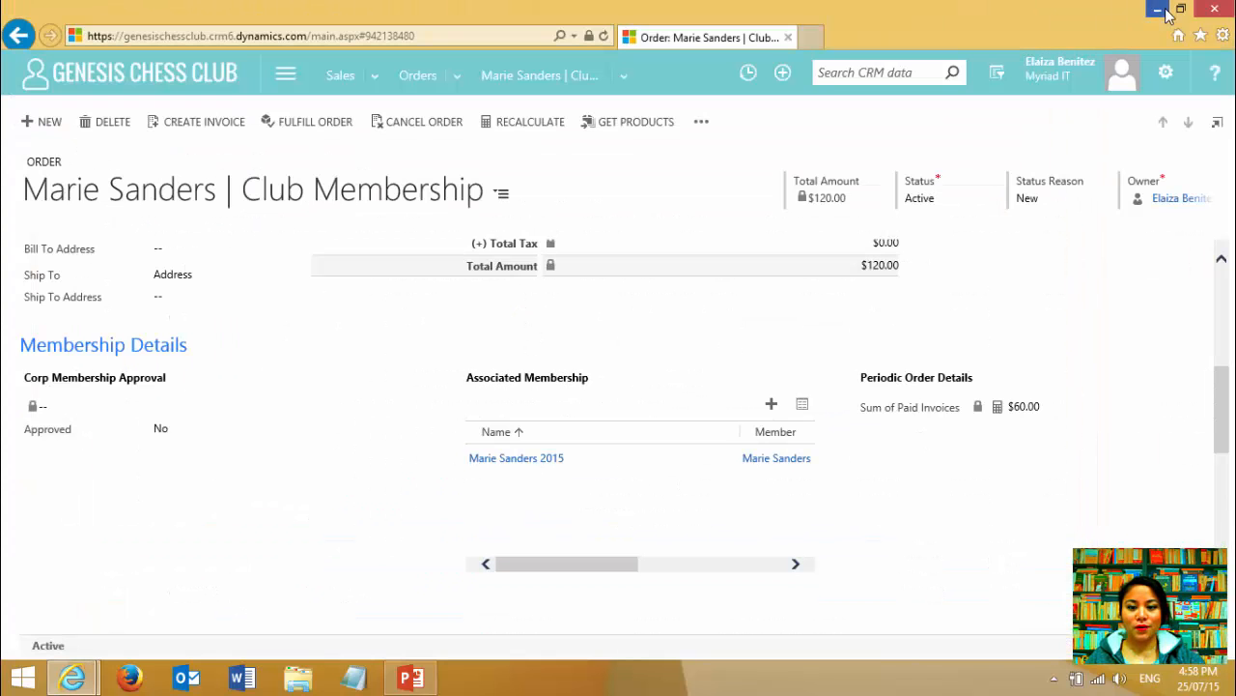
# - Open the membership created on 18/07/15 at 4:08 PM from the Active Memberships list
pyautogui.click(384, 84)
pyautogui.scroll(-3, 919, 250)
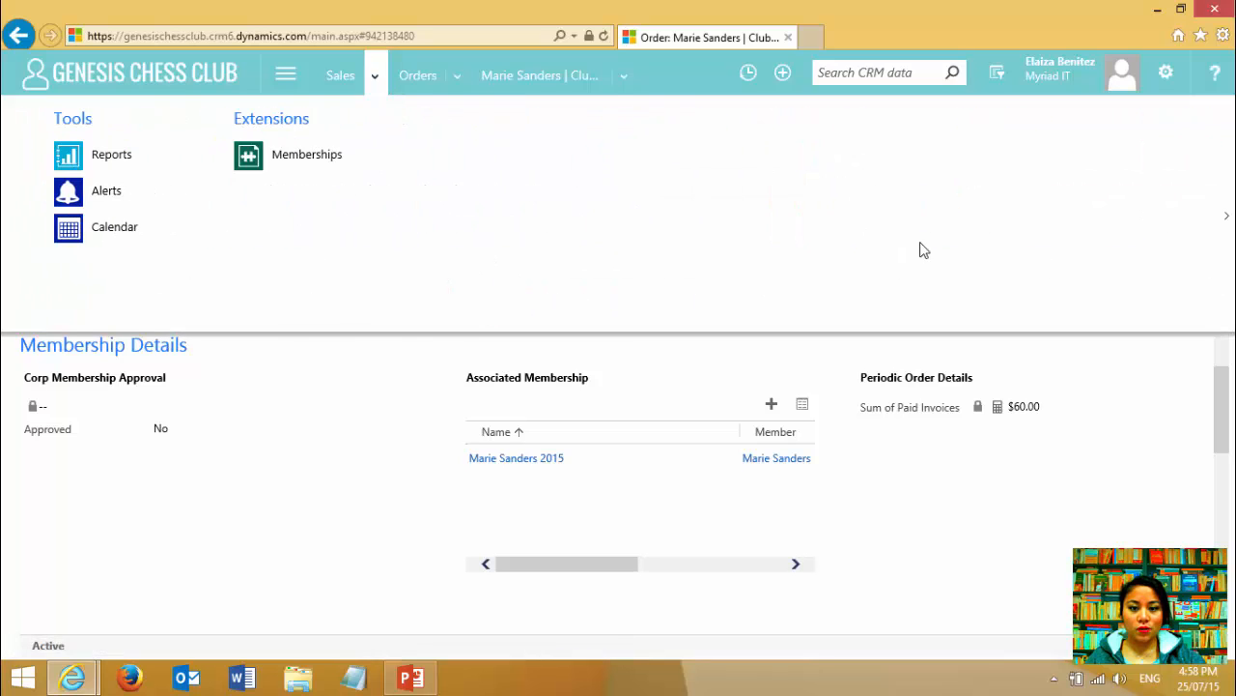
pyautogui.click(301, 157)
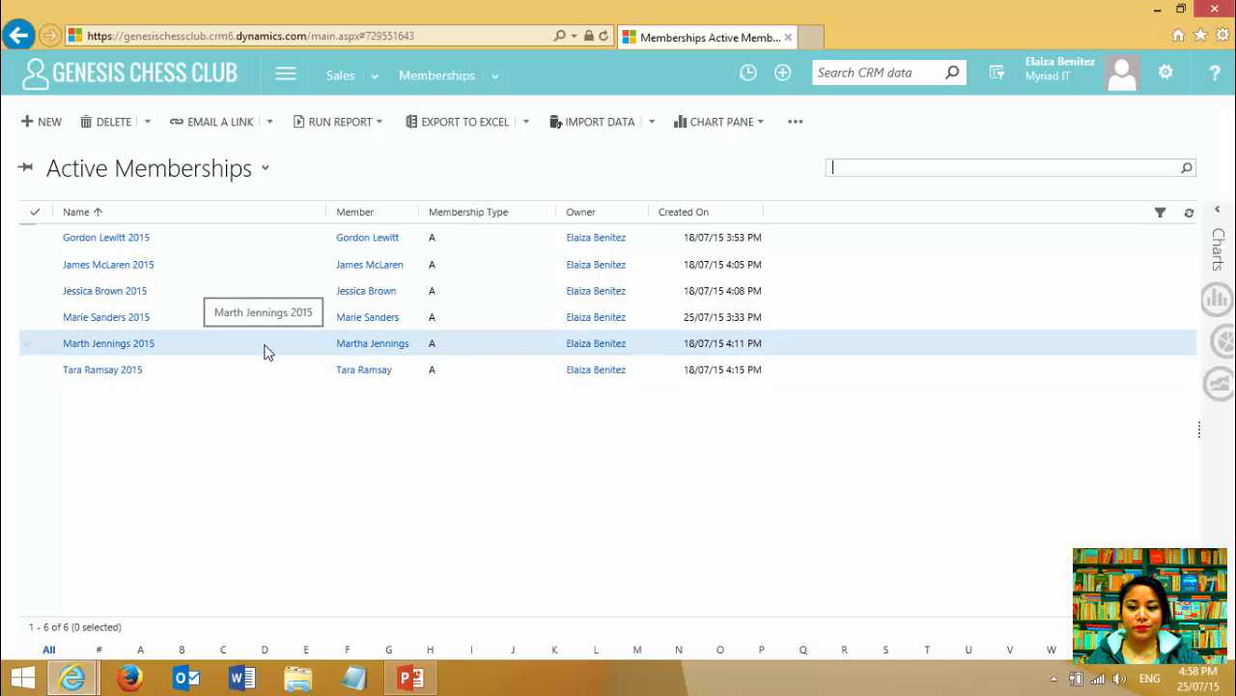
pyautogui.doubleClick(229, 293)
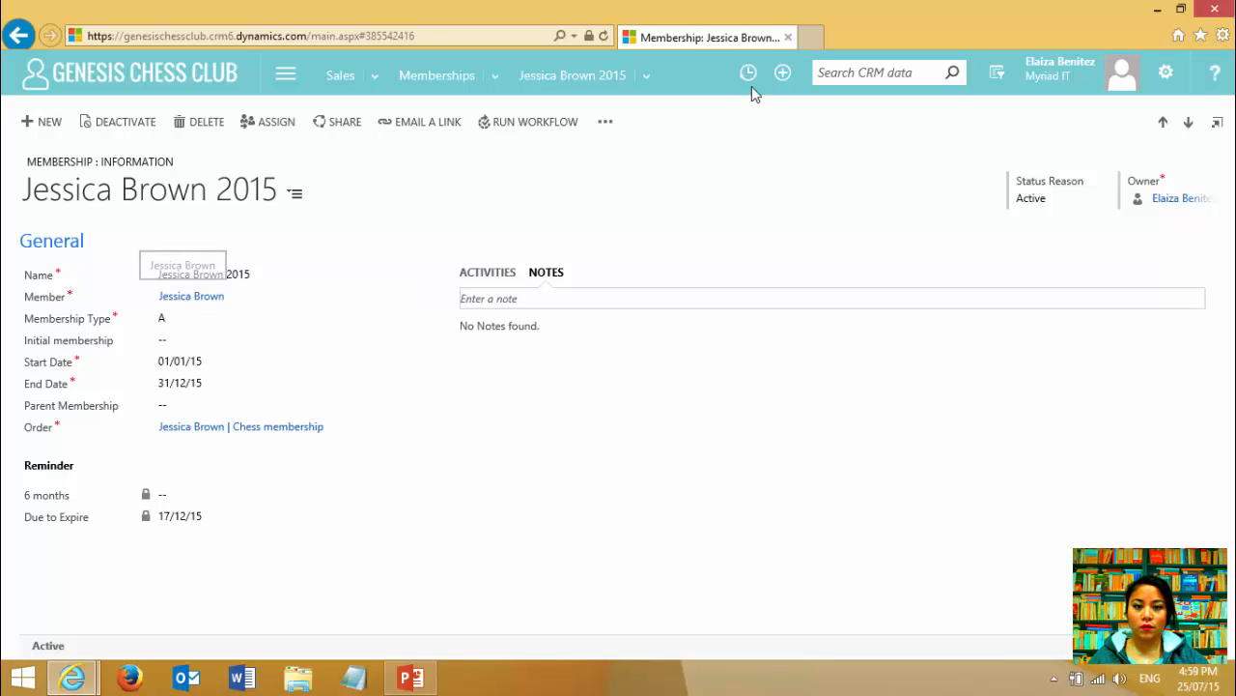
# - Open the same member's contact record in a duplicate browser tab and check when Years as member was last updated
pyautogui.rightClick(739, 39)
pyautogui.click(823, 206)
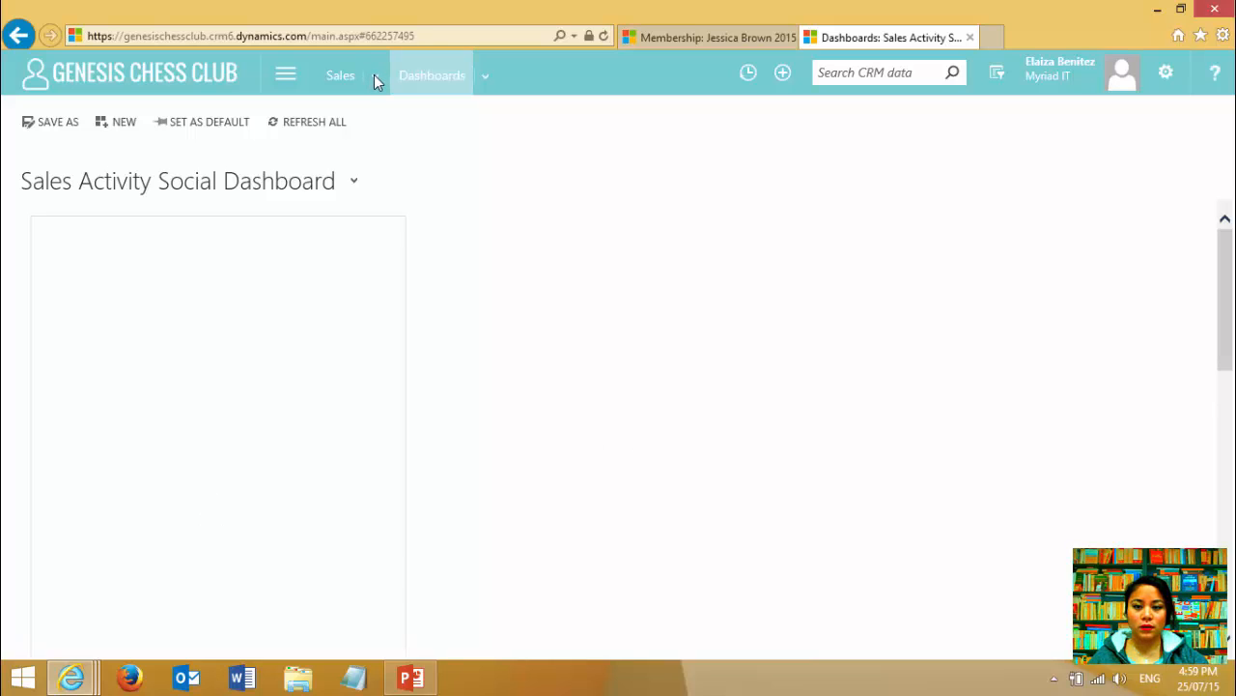
pyautogui.click(375, 77)
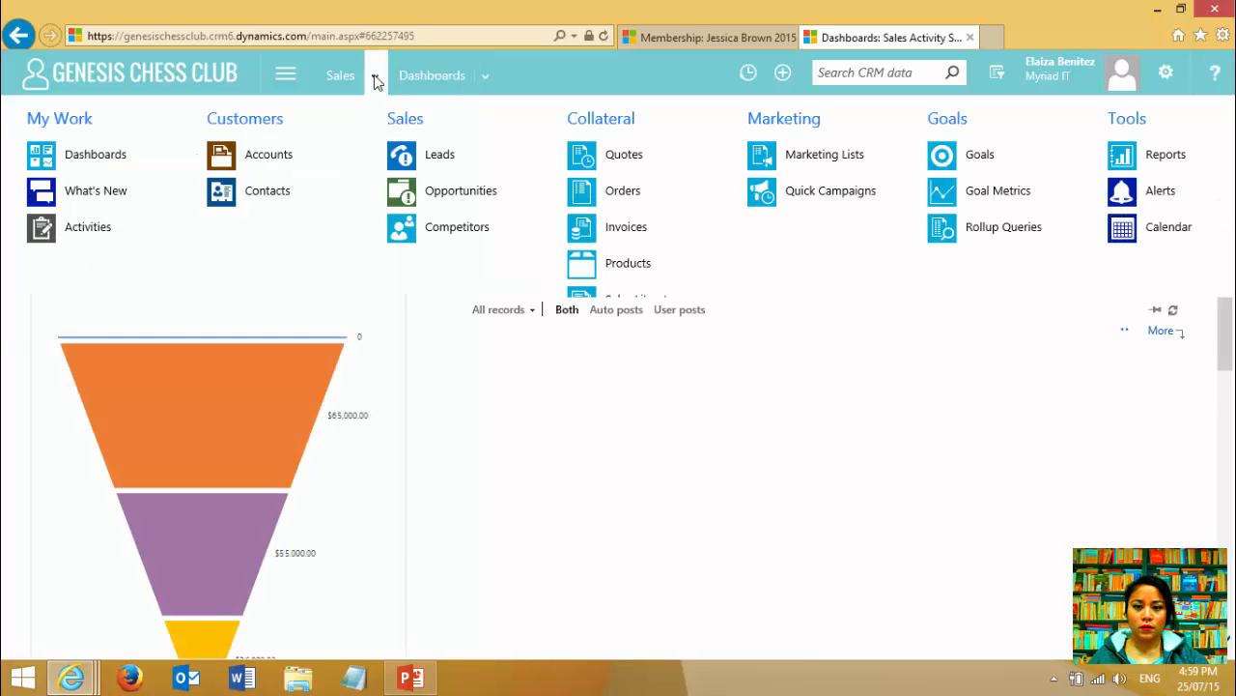
pyautogui.click(295, 193)
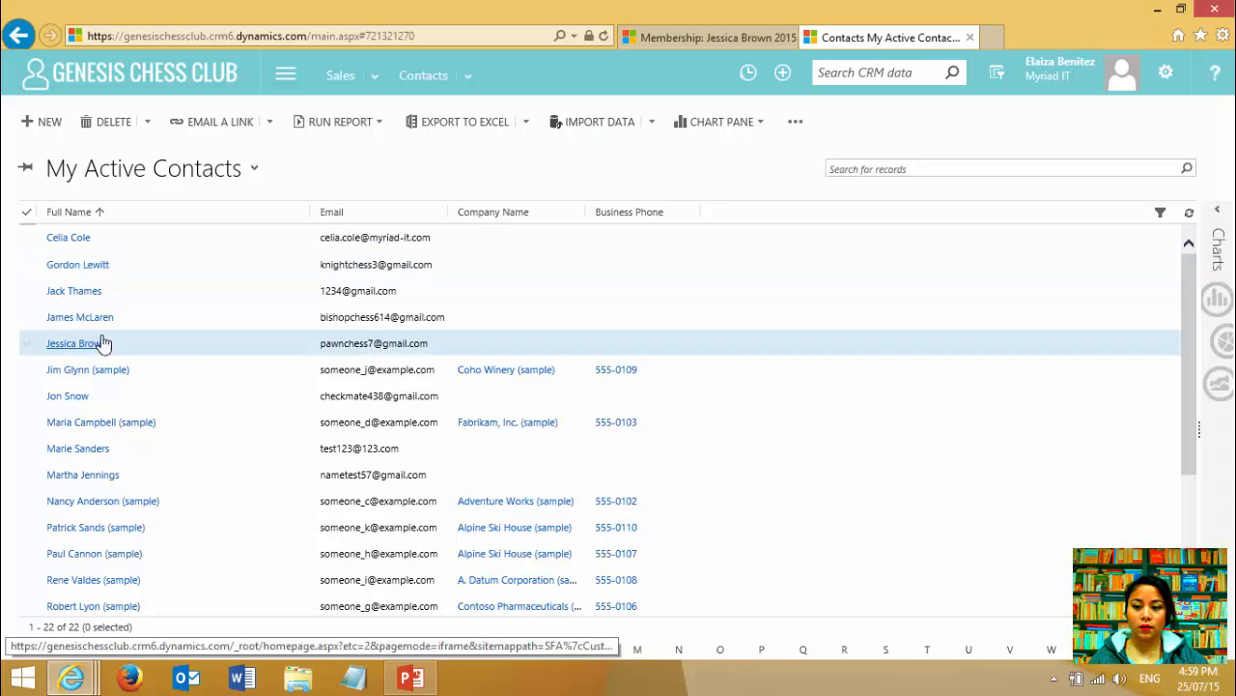
pyautogui.click(98, 343)
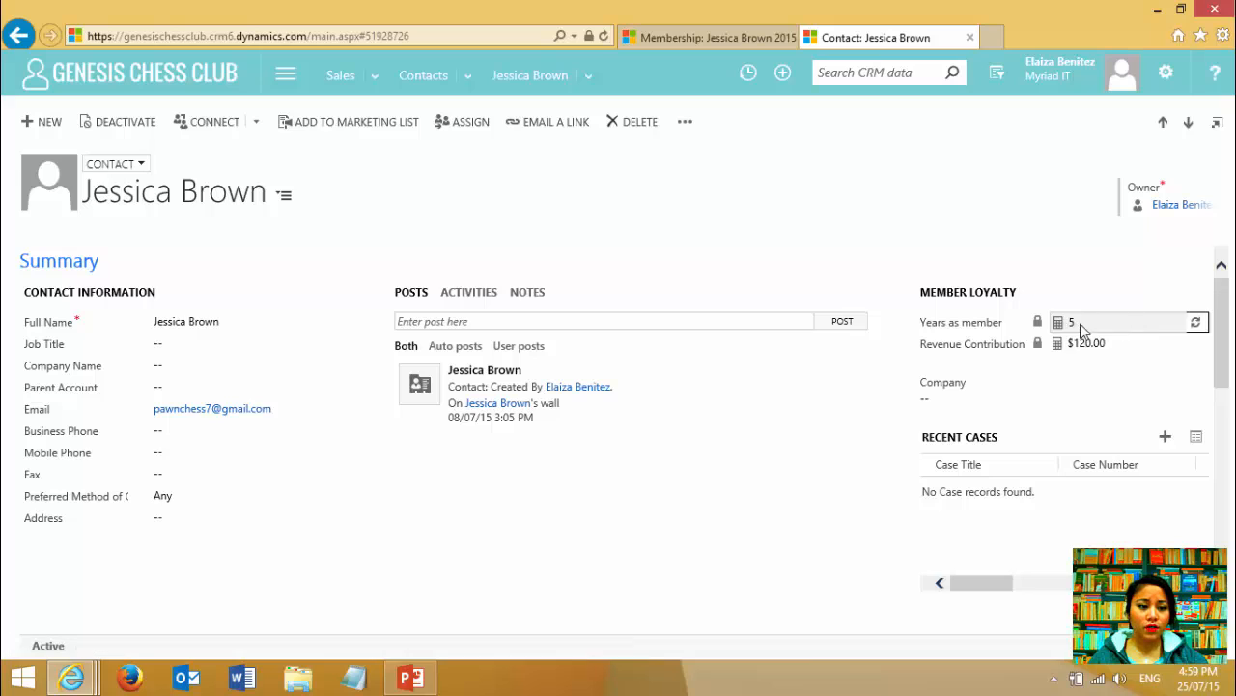
pyautogui.moveTo(1075, 323)
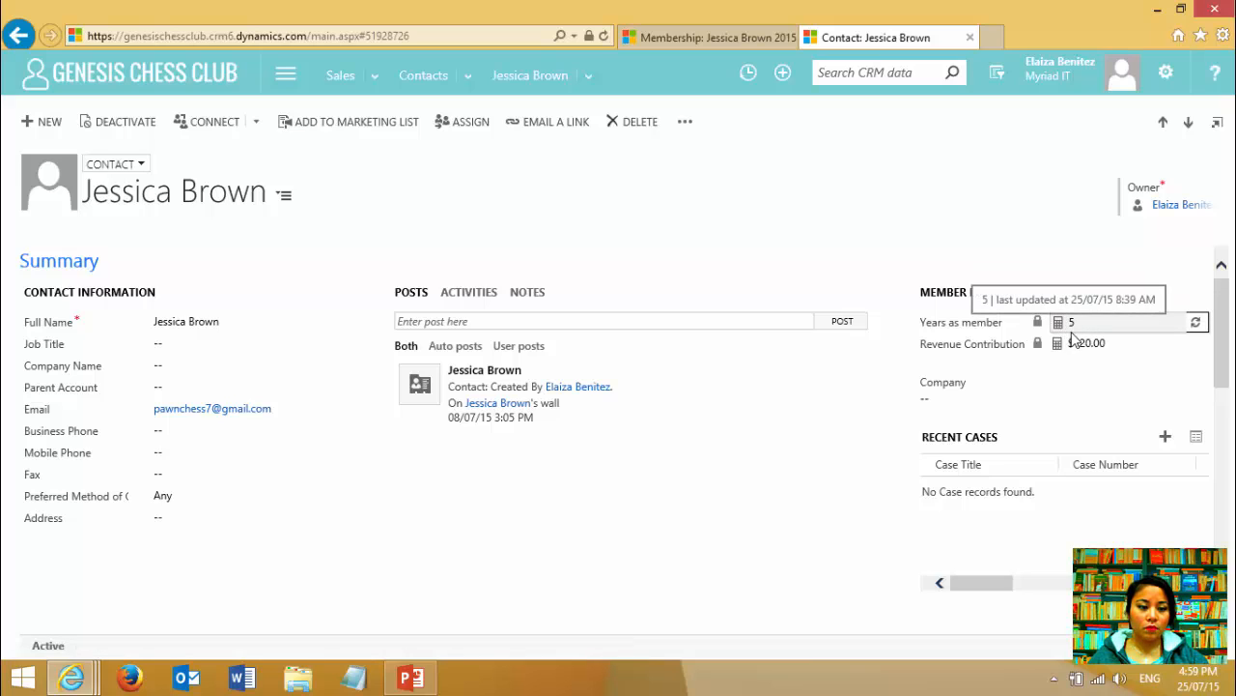
# - Compare the contact's Years as member with the 2015 membership record, and deactivate that membership with Status Reason Expired
pyautogui.click(744, 38)
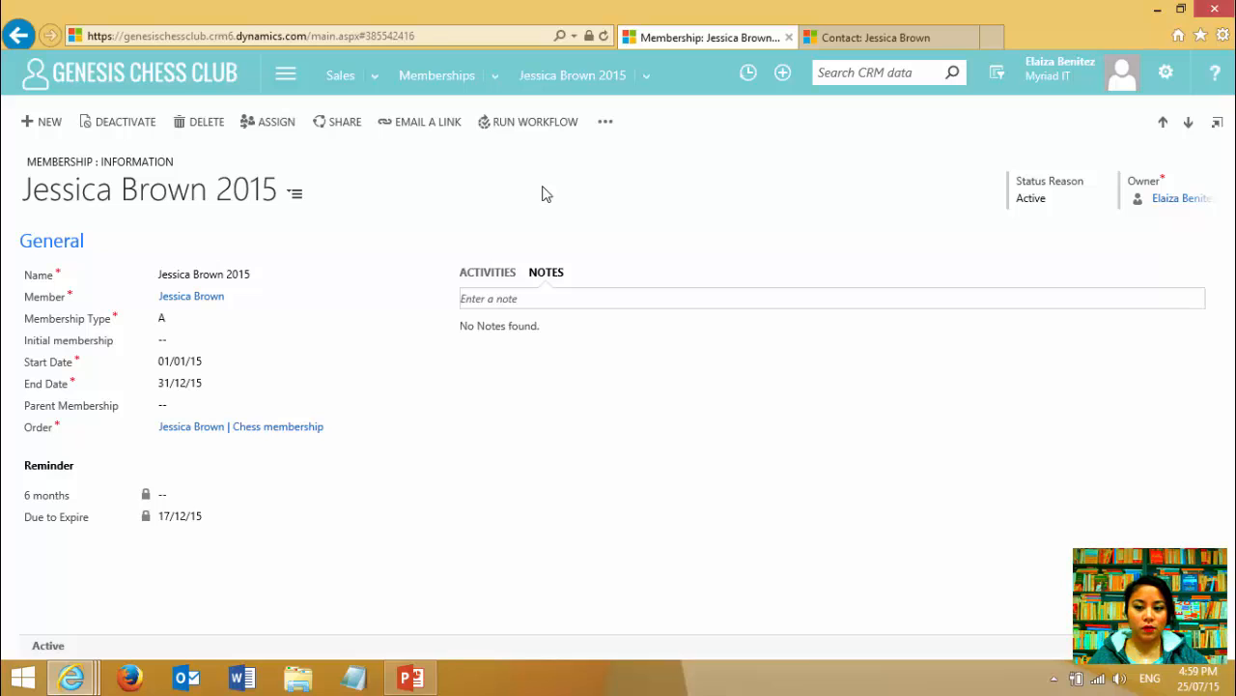
pyautogui.click(869, 38)
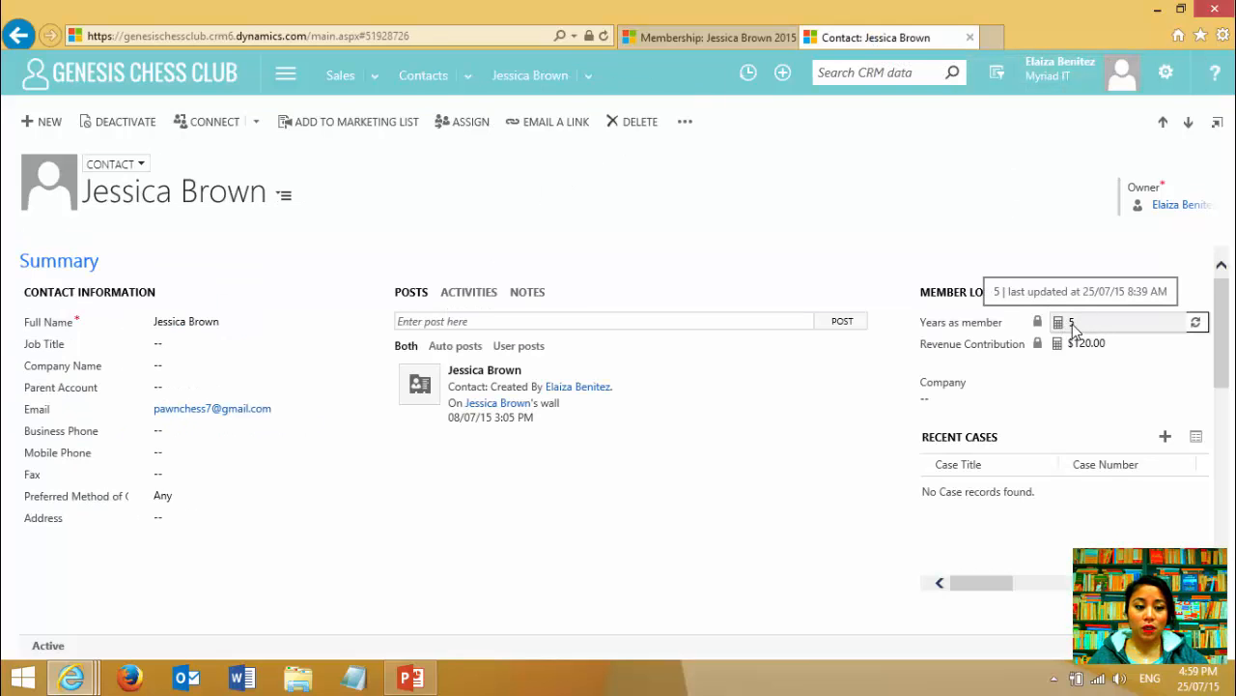
pyautogui.click(733, 40)
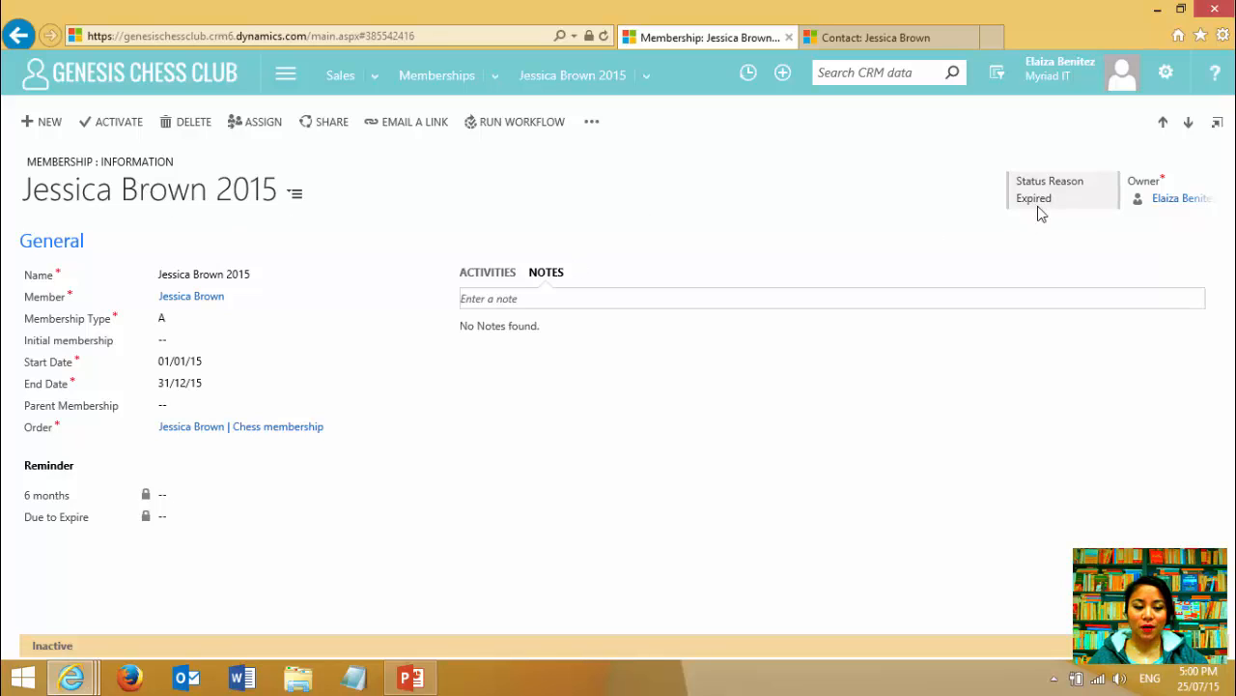
# - Recalculate the Years as member rollup under Member Loyalty on the member's contact record
pyautogui.click(848, 38)
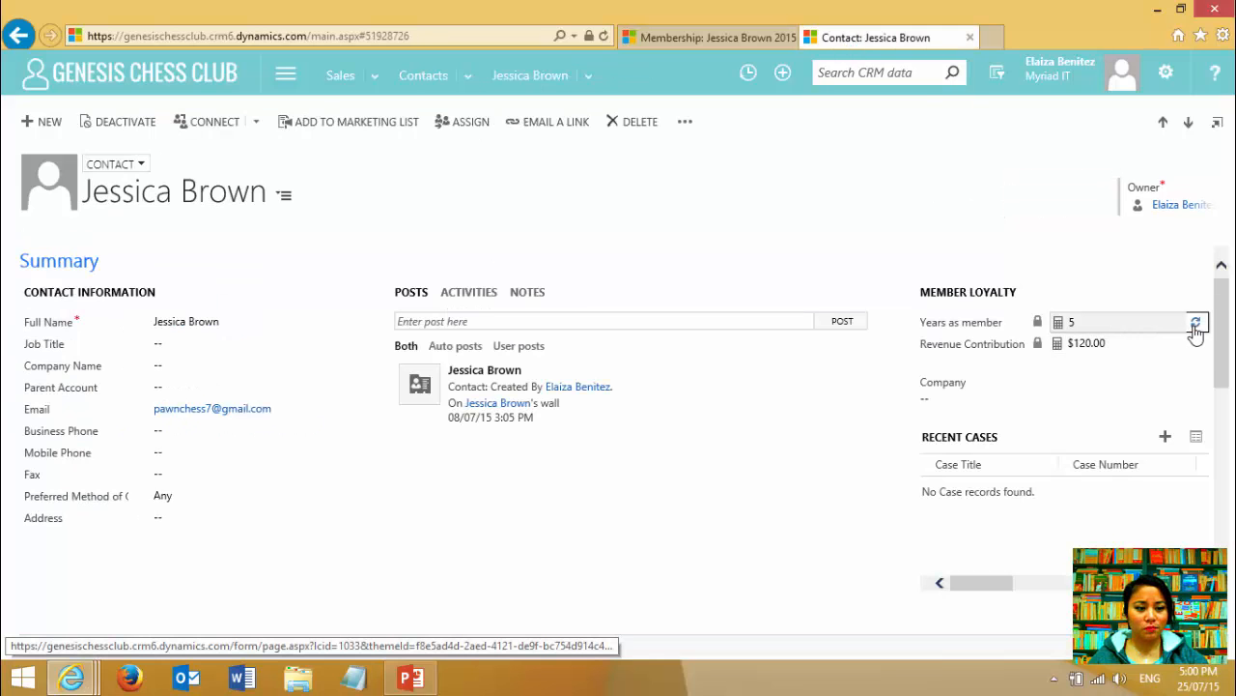
pyautogui.click(1196, 325)
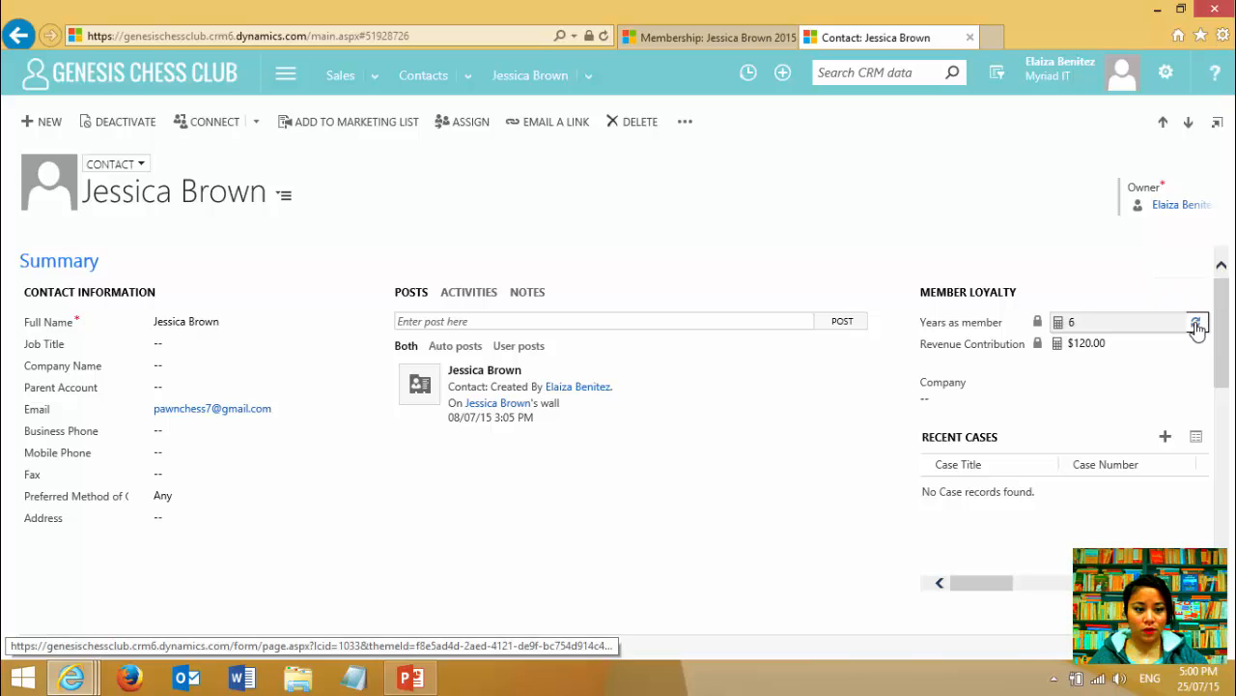
pyautogui.moveTo(1079, 329)
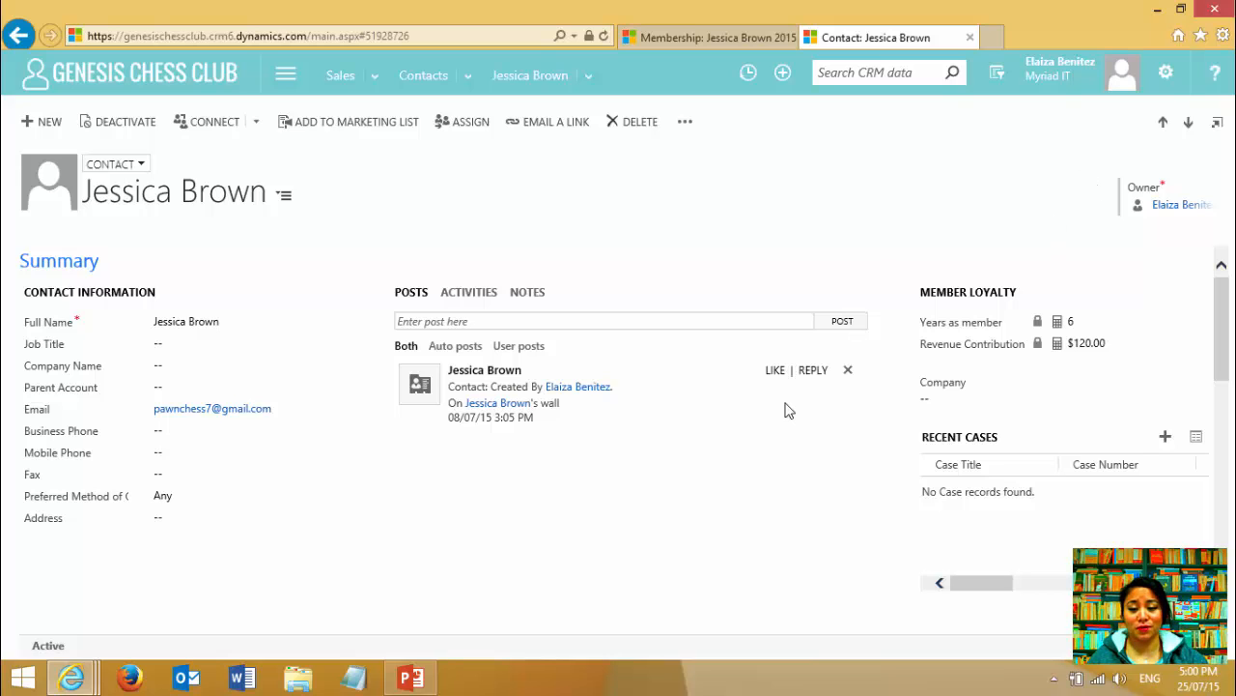
# - Switch to PowerPoint and show slide 18, the membership scenario about top revenue contributors
pyautogui.click(406, 674)
pyautogui.click(31, 549)
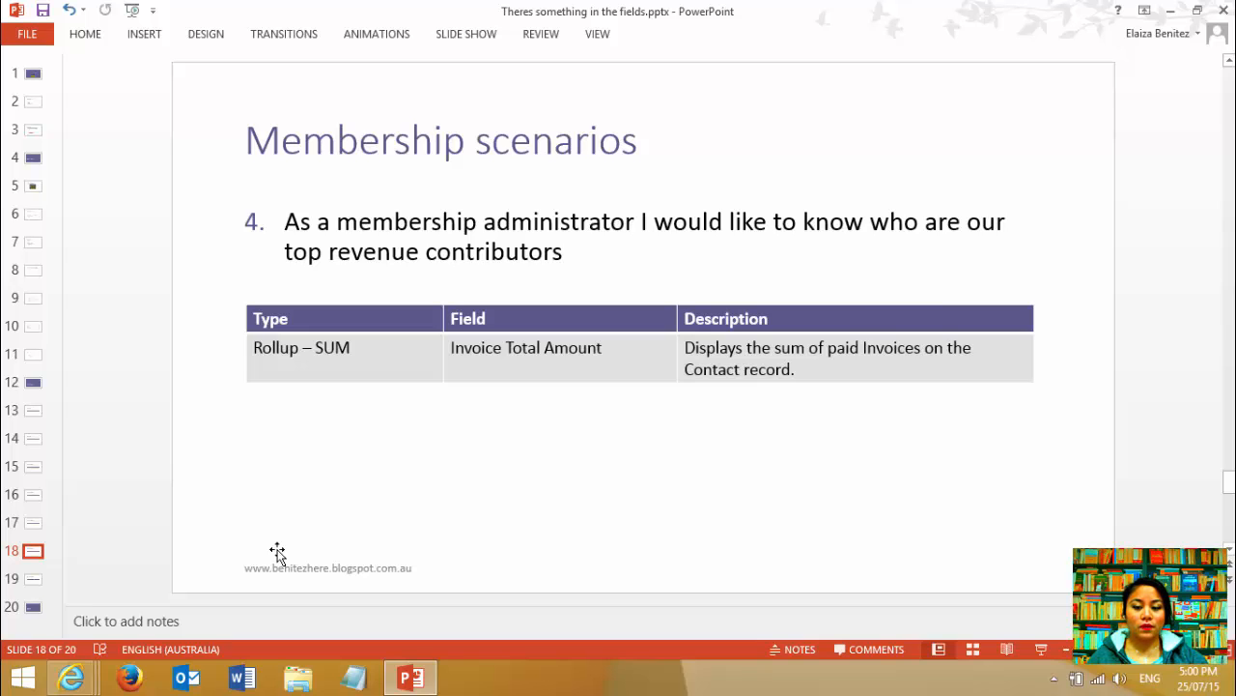
# - Switch back to the Contact fields list in Internet Explorer and widen the Display Name column to show the full names
pyautogui.moveTo(71, 677)
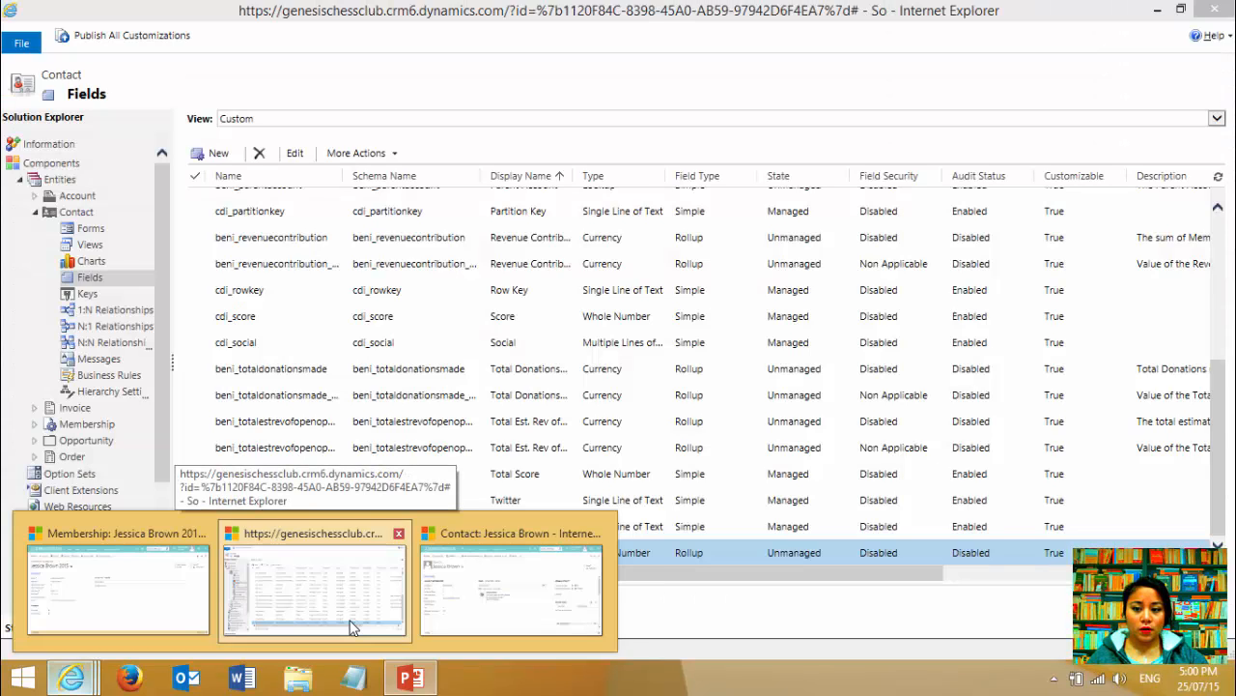
pyautogui.click(351, 626)
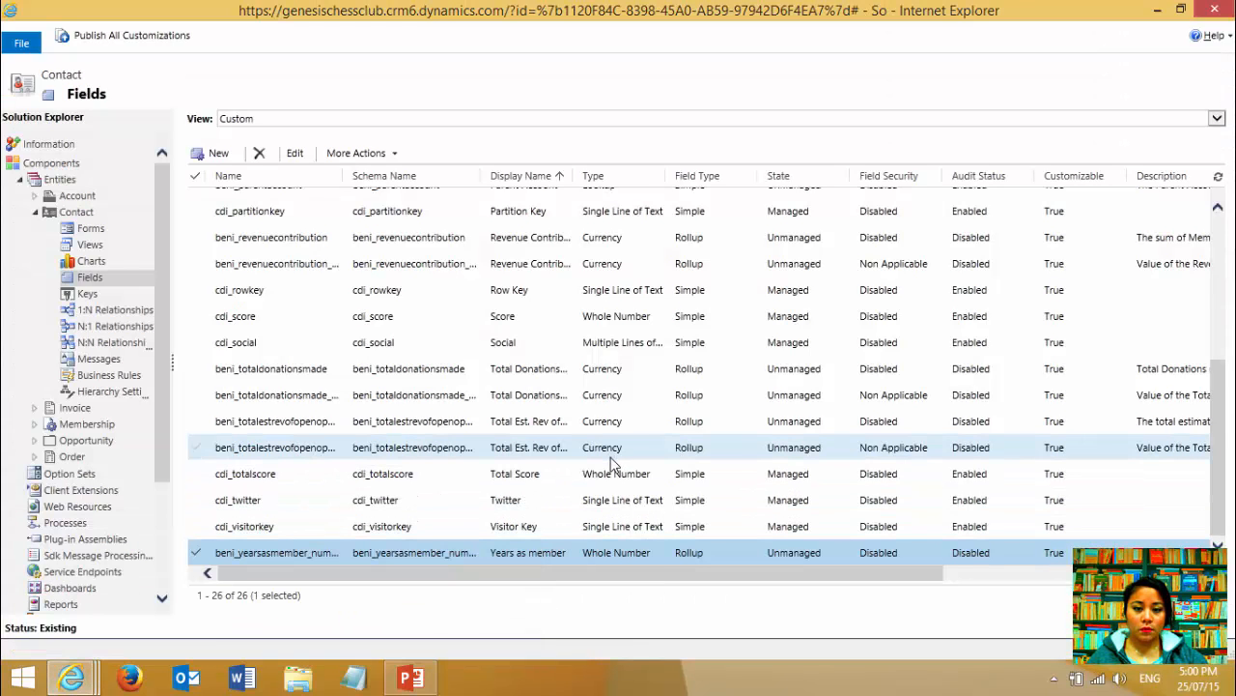
pyautogui.scroll(1, 634, 469)
pyautogui.scroll(3, 637, 470)
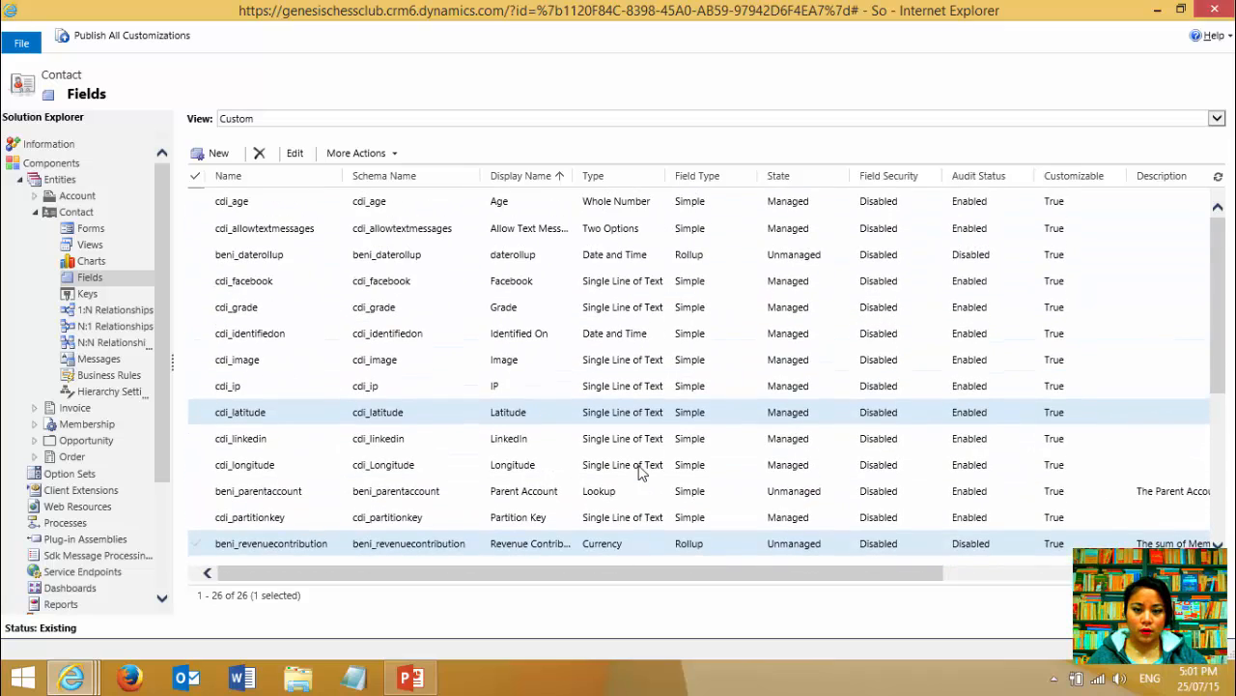
pyautogui.scroll(-3, 637, 471)
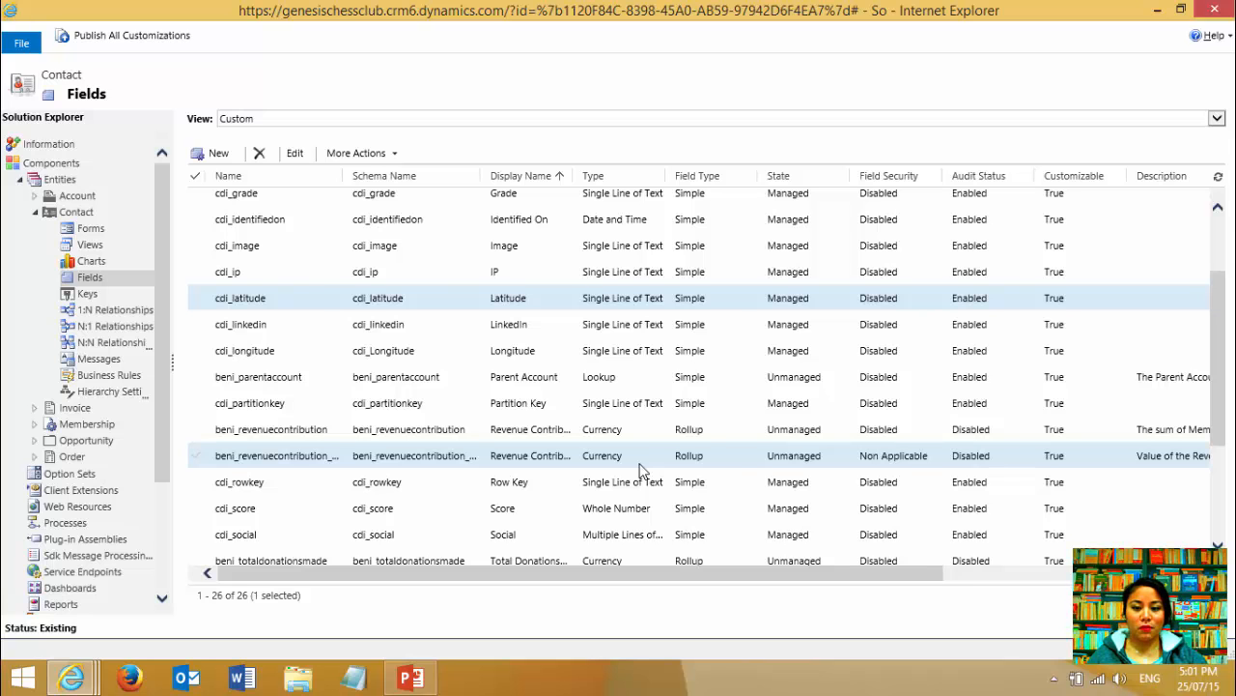
pyautogui.scroll(-3, 639, 470)
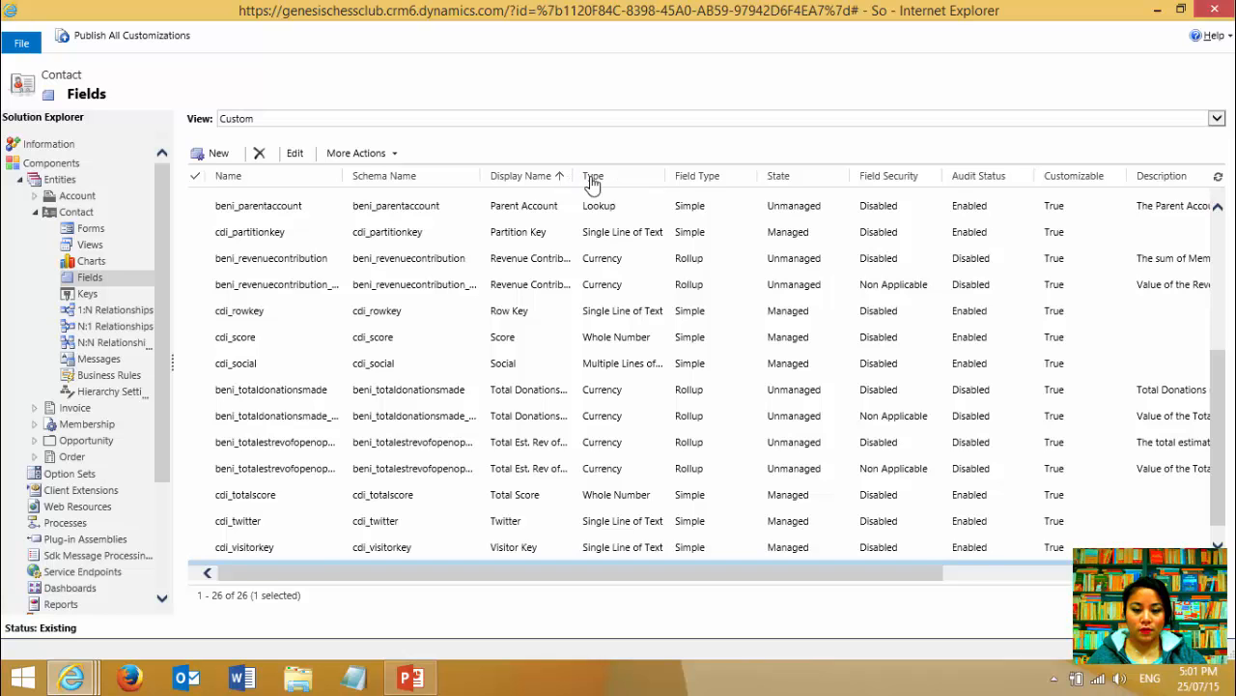
pyautogui.moveTo(579, 180); pyautogui.dragTo(701, 187)
pyautogui.scroll(-1, 689, 433)
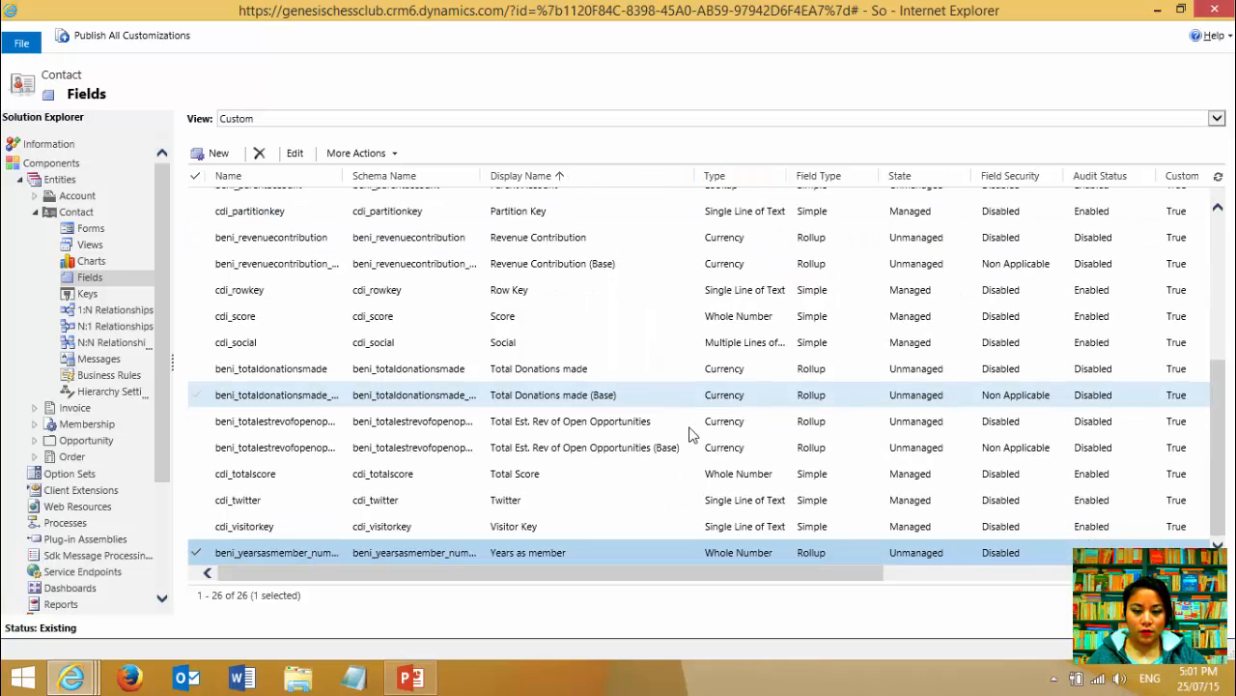
# - Examine the rollup definition of the Contact field Revenue Contribution, including its invoice filters and aggregation, and leave the fields window
pyautogui.scroll(2, 690, 434)
pyautogui.doubleClick(619, 293)
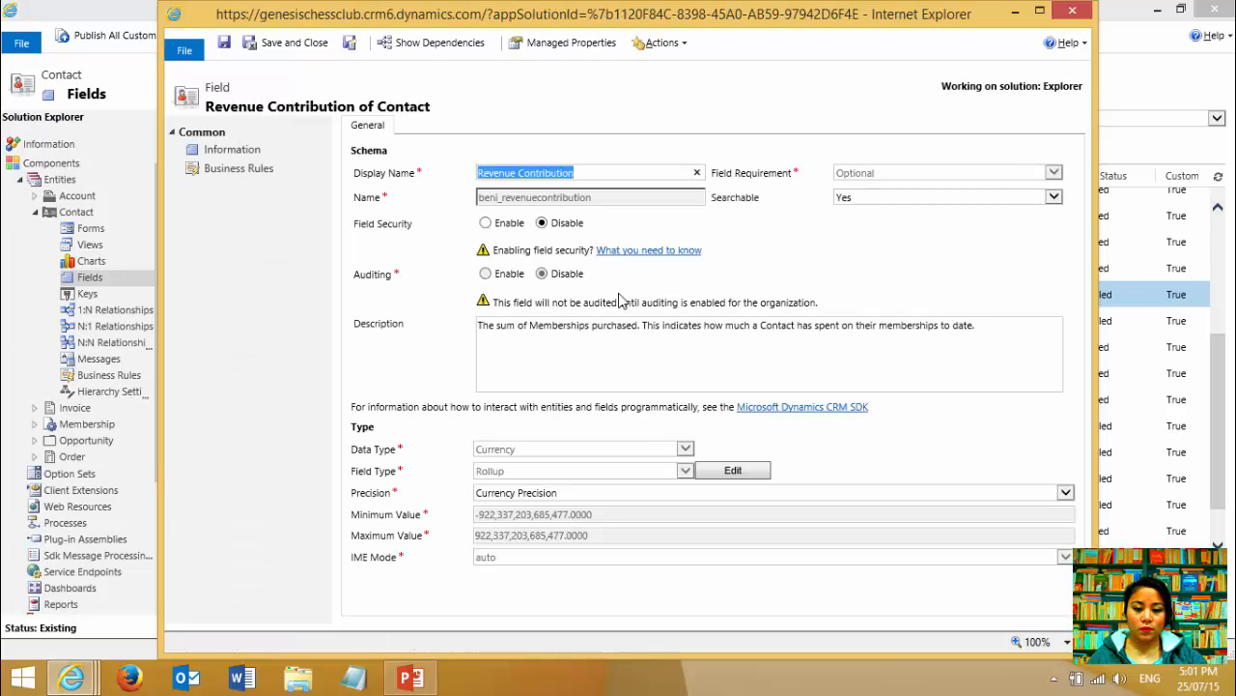
pyautogui.click(734, 471)
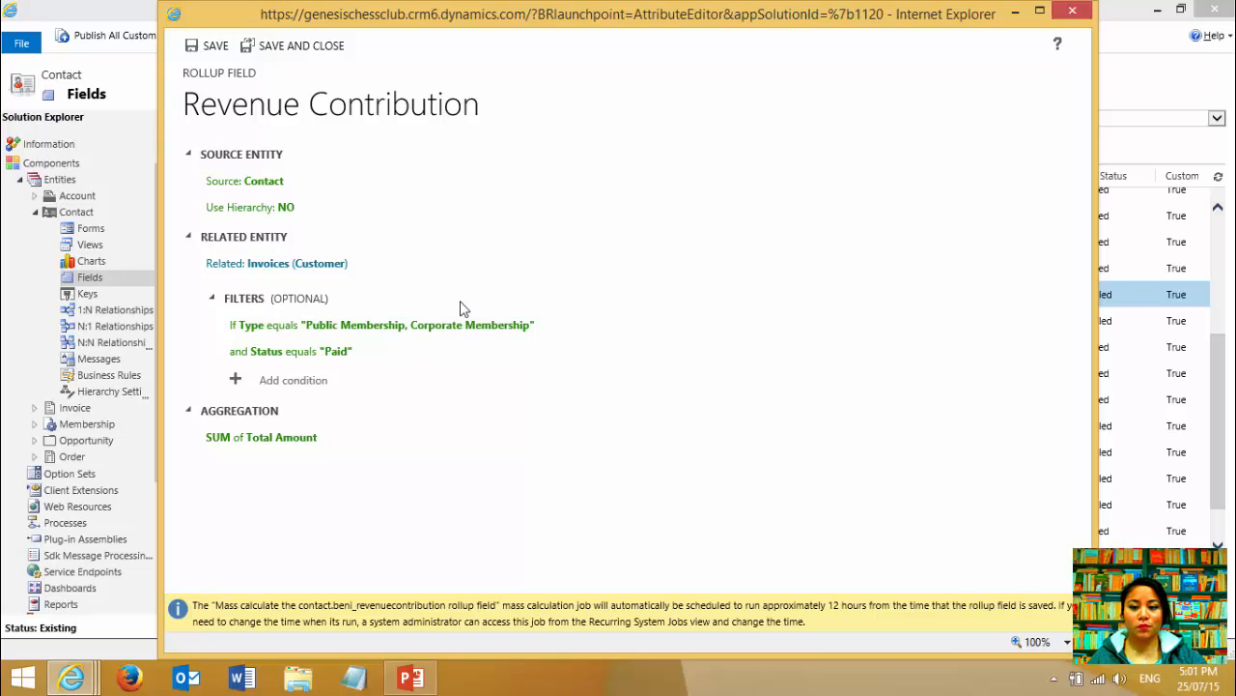
pyautogui.click(1074, 17)
pyautogui.click(1070, 11)
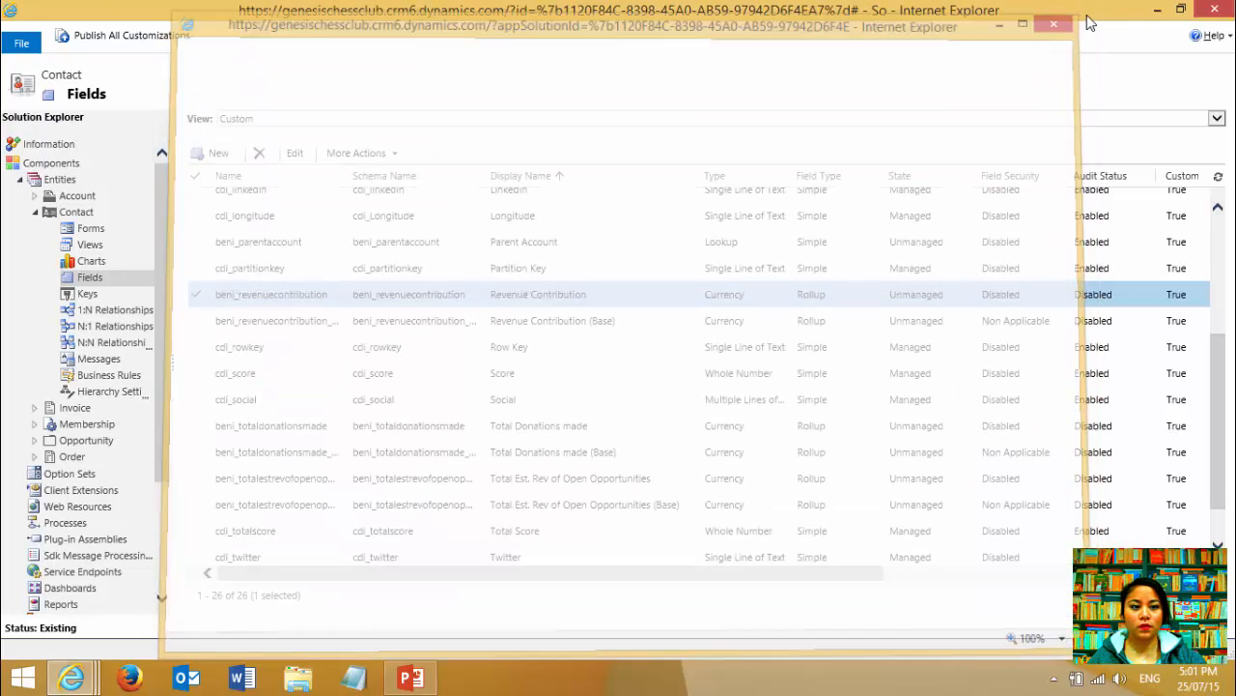
pyautogui.click(1158, 10)
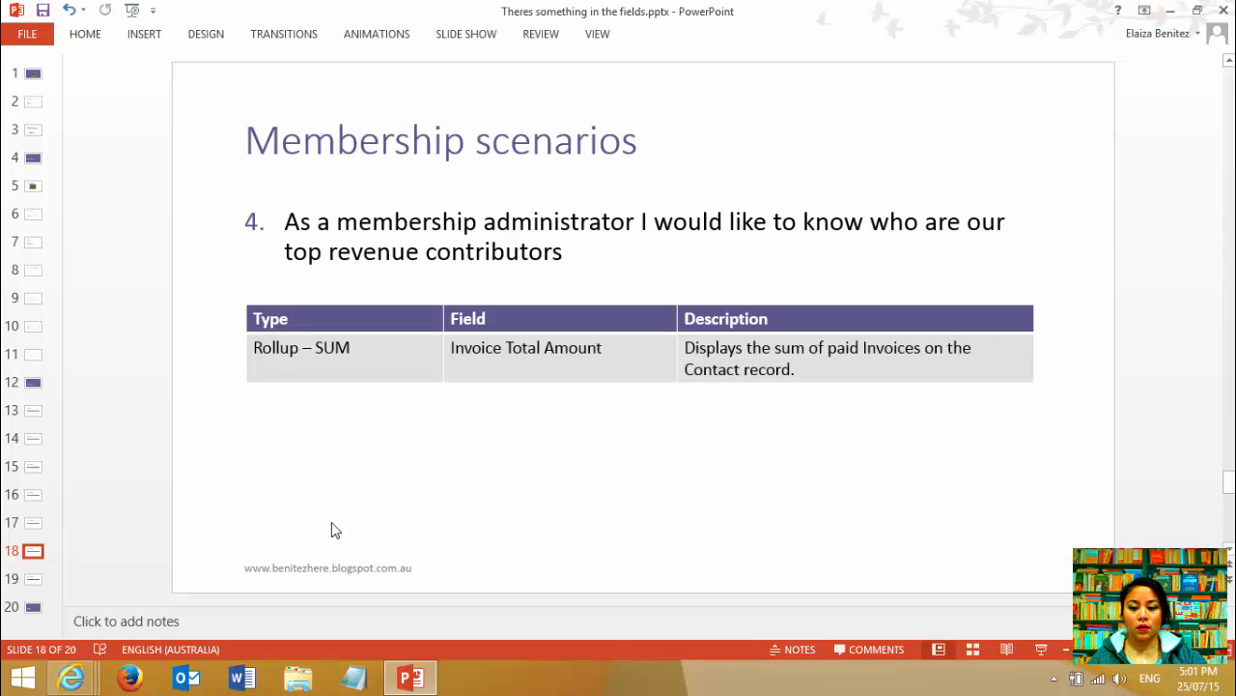
# - Switch to the member's contact record in Internet Explorer and check the Revenue Contribution rollup under Member Loyalty
pyautogui.moveTo(72, 678)
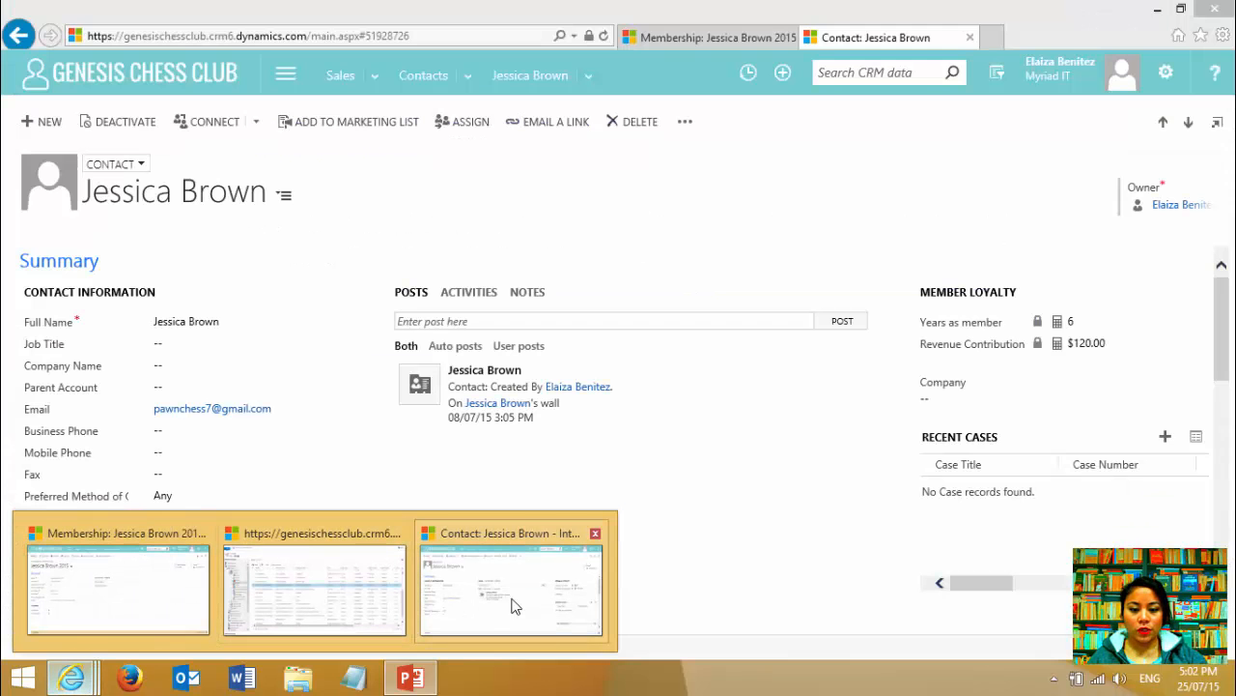
pyautogui.click(513, 602)
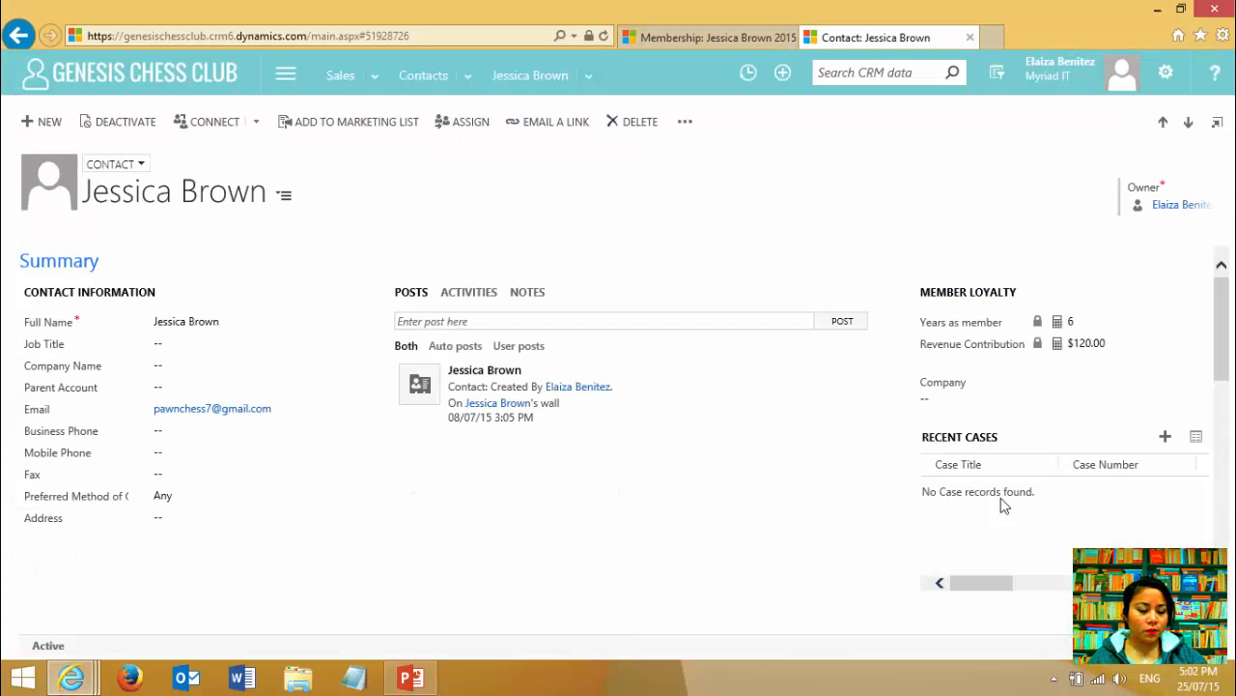
pyautogui.moveTo(1062, 352)
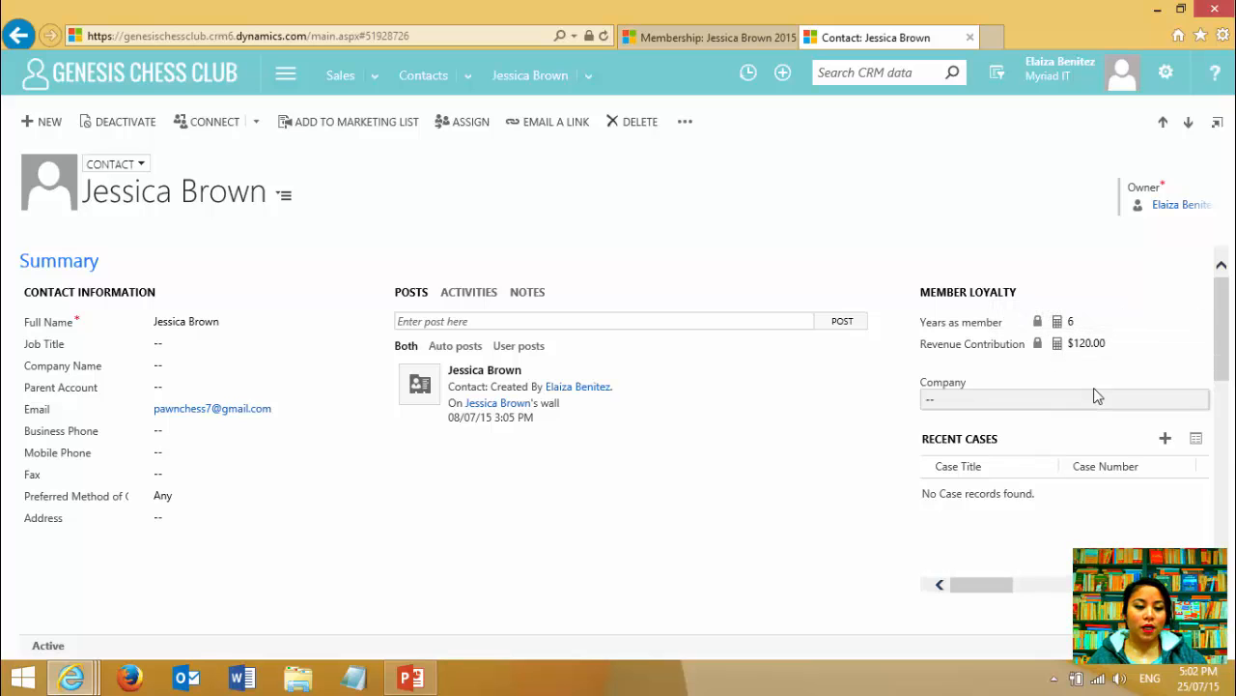
pyautogui.moveTo(1111, 350)
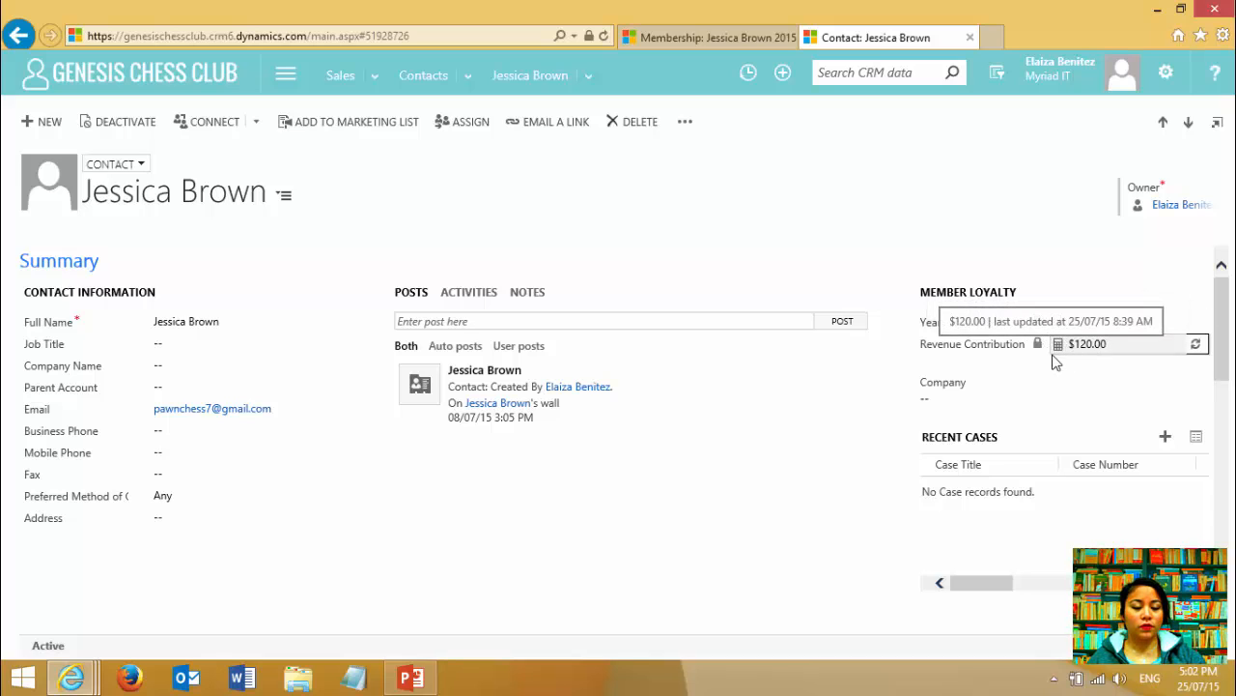
# - Switch to PowerPoint and show slide 19, the membership scenario about a thank-you email after 6 months
pyautogui.click(411, 679)
pyautogui.click(33, 578)
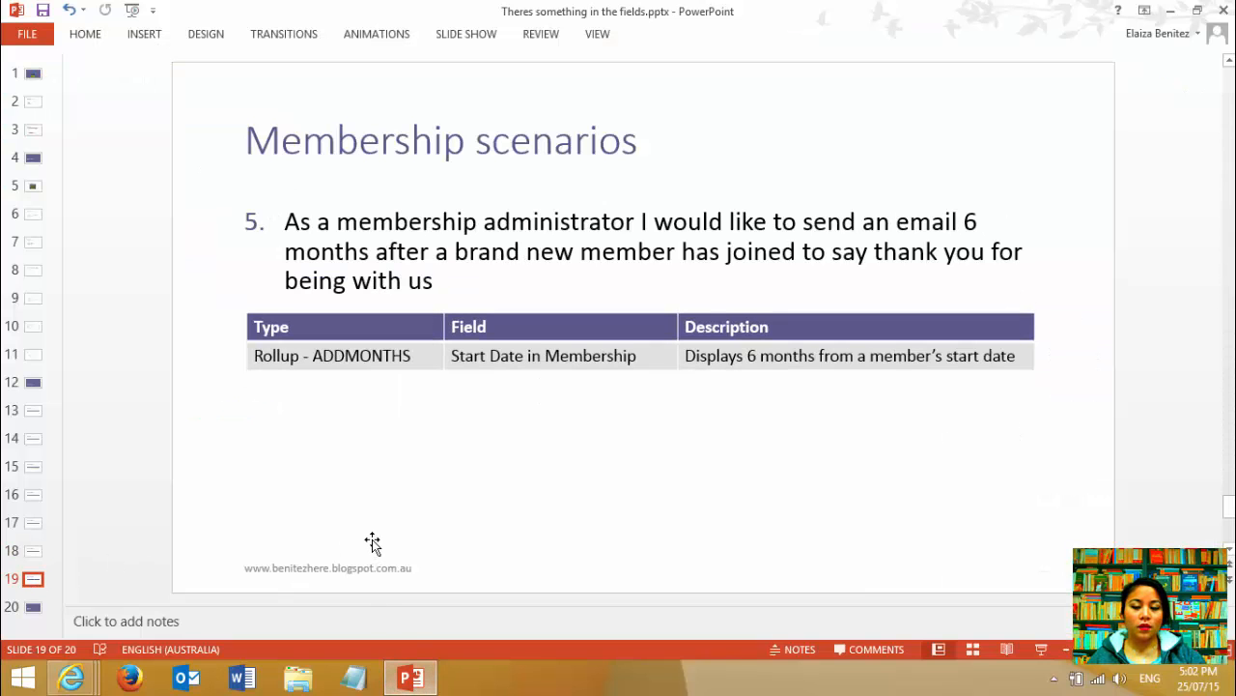
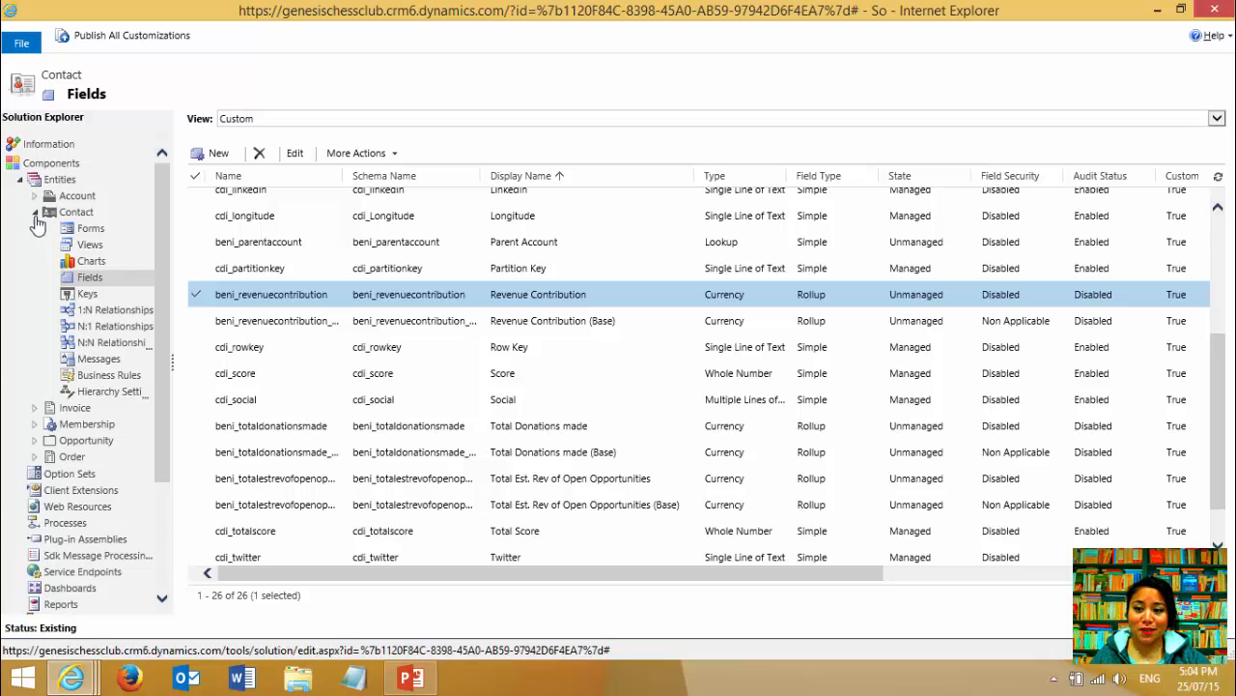
# - Show the Membership entity's fields in the Custom view and widen the Display Name column to show the full names
pyautogui.click(36, 213)
pyautogui.click(34, 245)
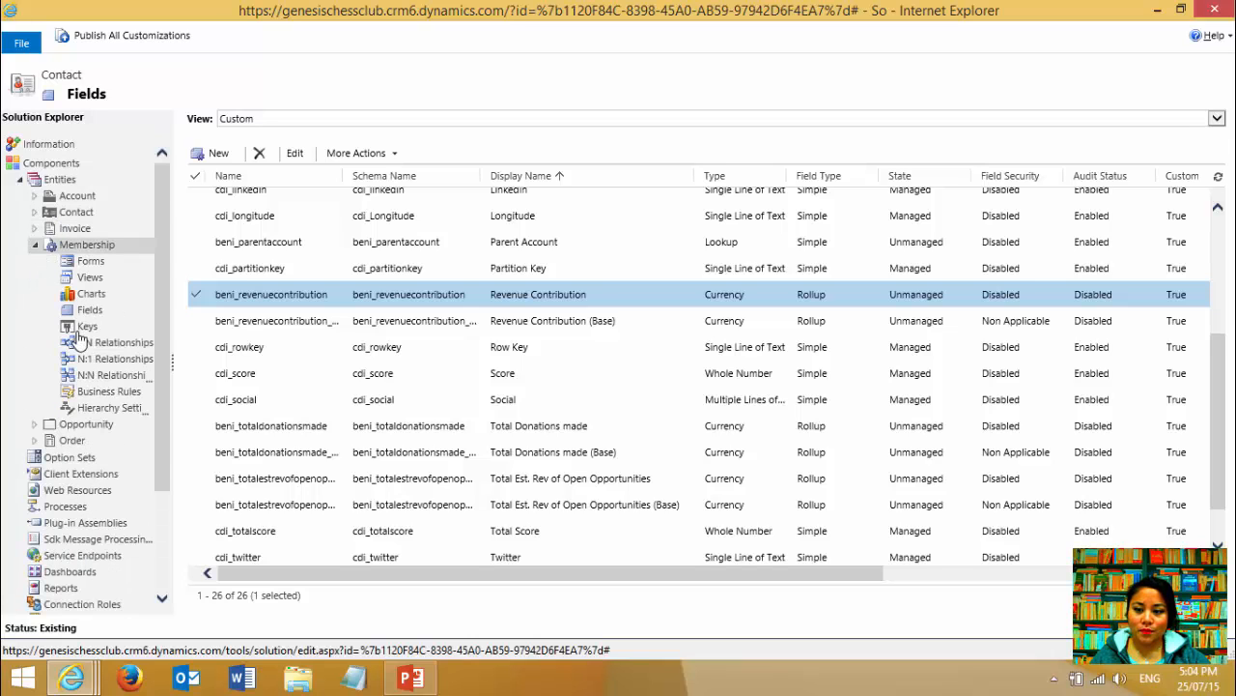
pyautogui.click(87, 314)
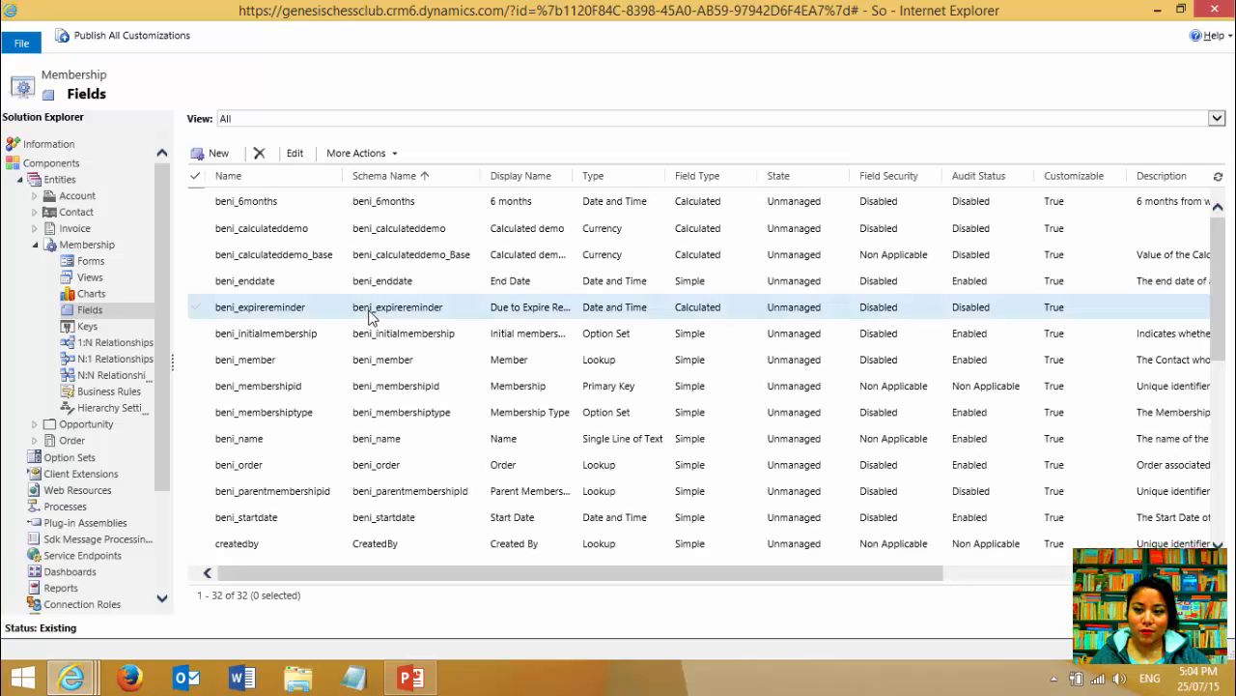
pyautogui.click(401, 127)
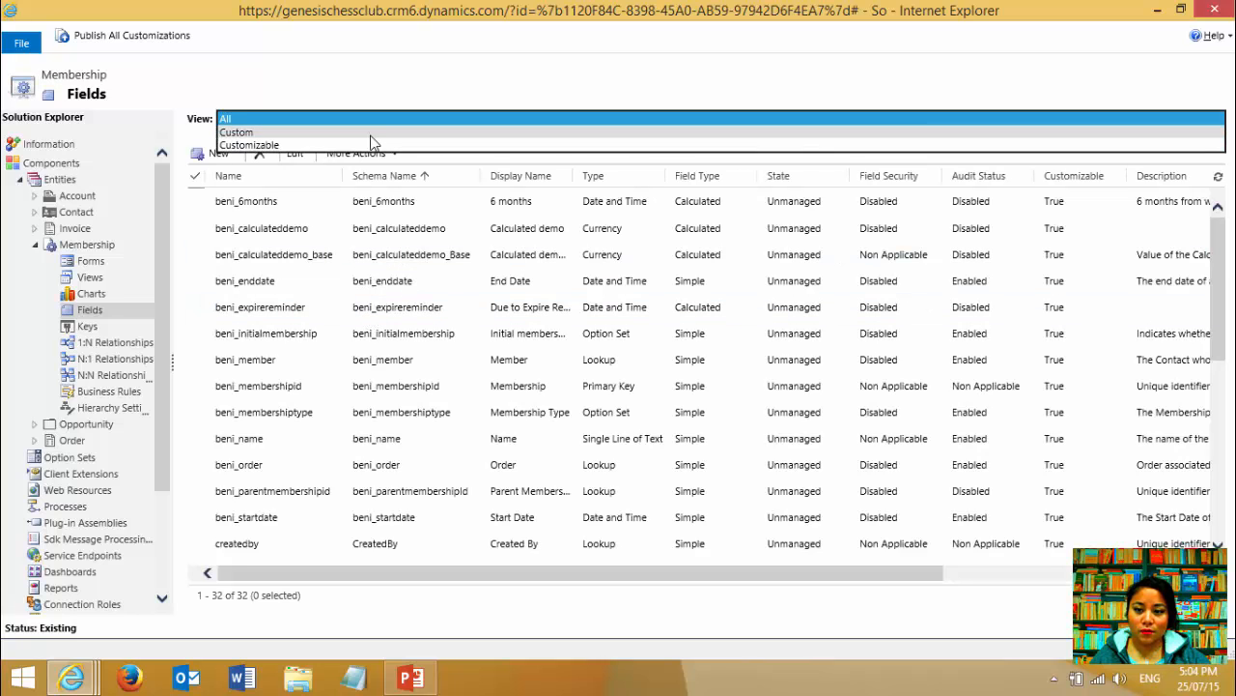
pyautogui.click(373, 135)
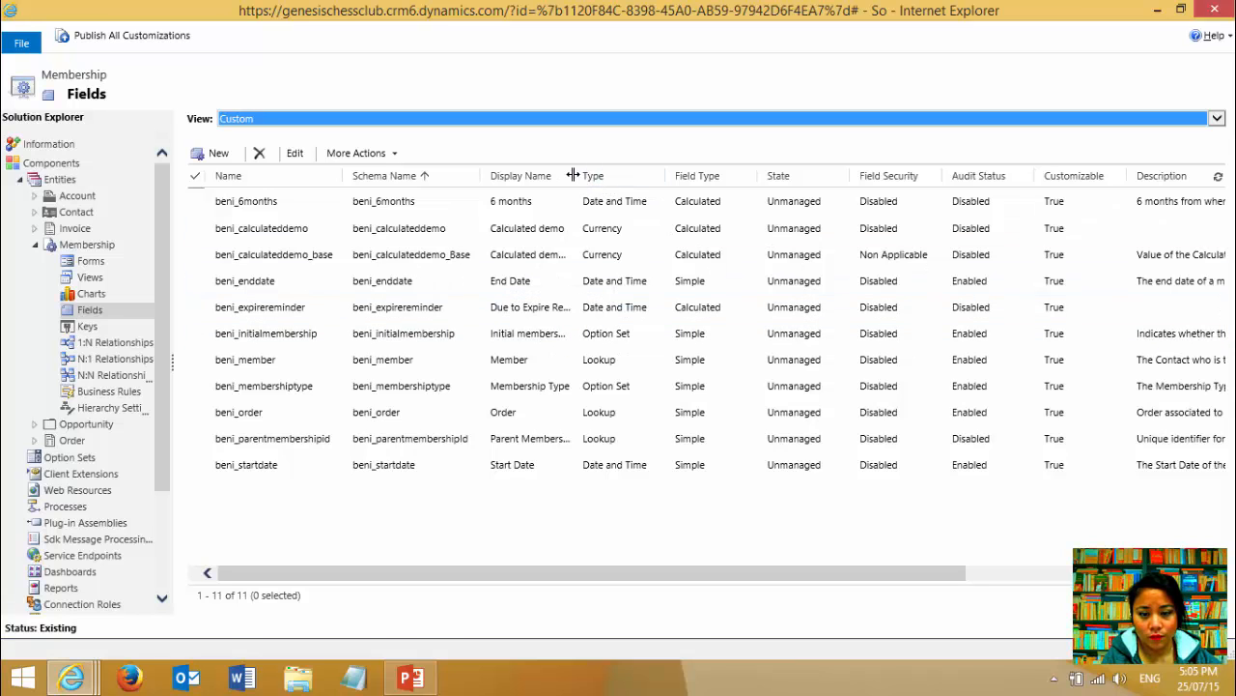
pyautogui.moveTo(574, 177); pyautogui.dragTo(636, 177)
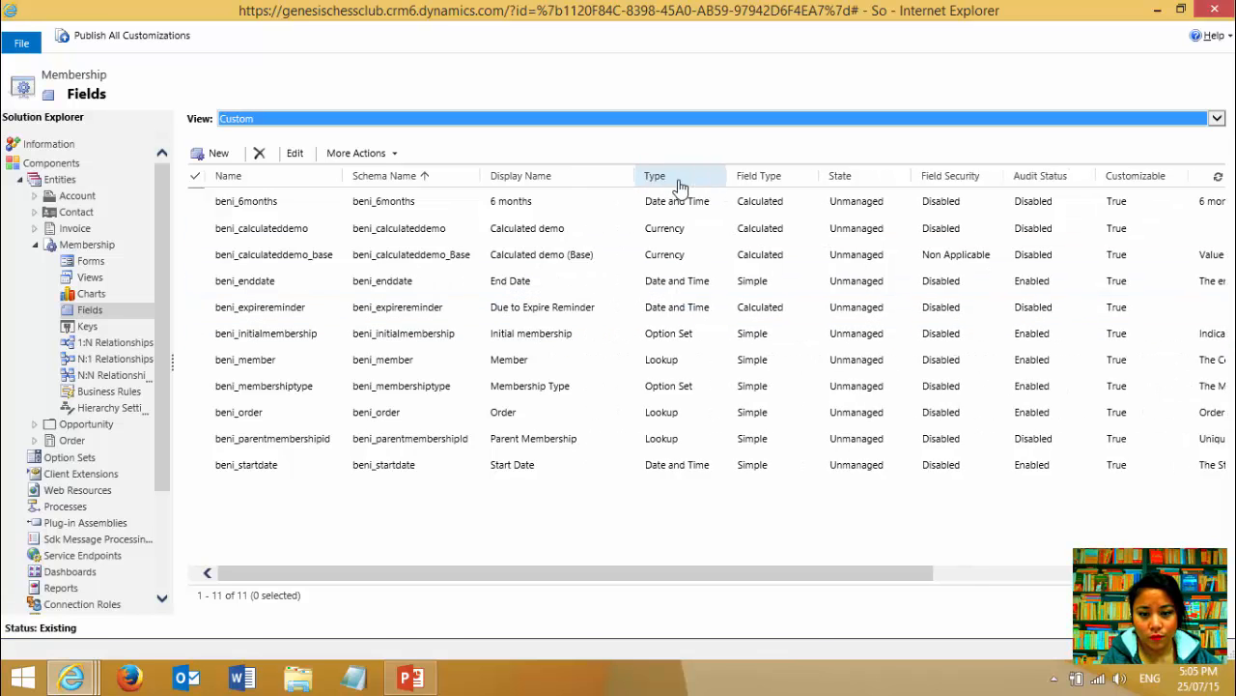
# - Examine the calculated definition of the Membership field 6 months, including its condition and action, and leave the field windows
pyautogui.click(619, 338)
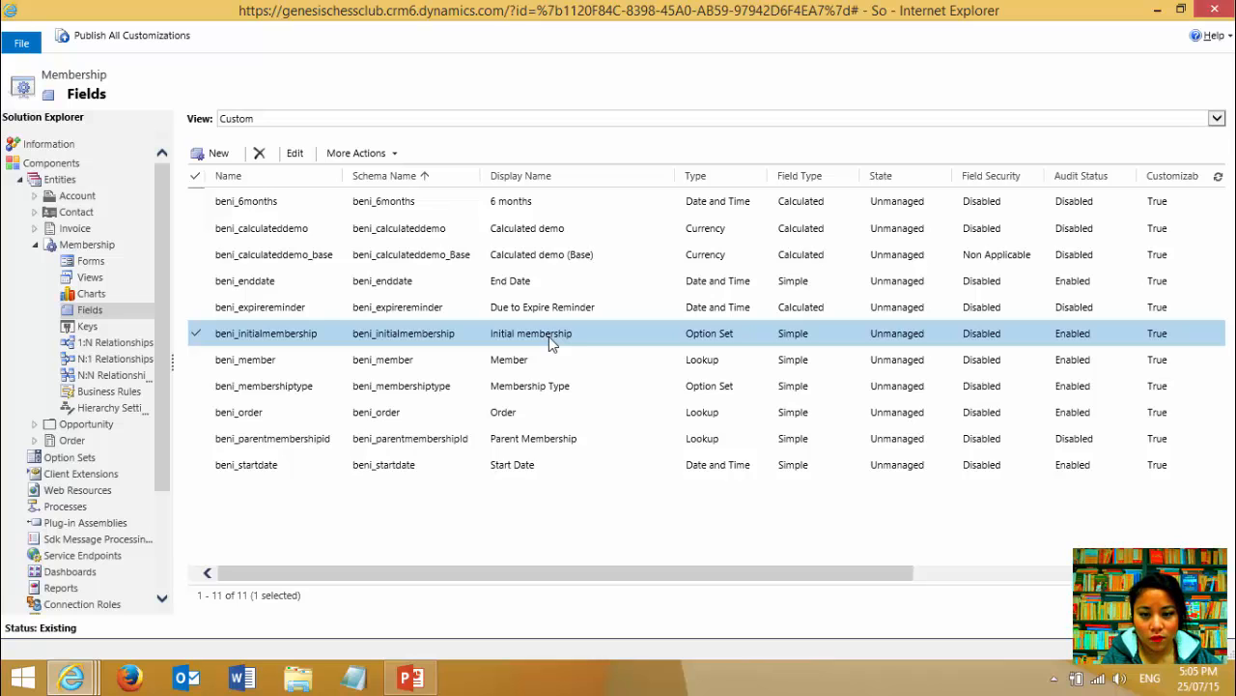
pyautogui.click(520, 205)
pyautogui.doubleClick(519, 203)
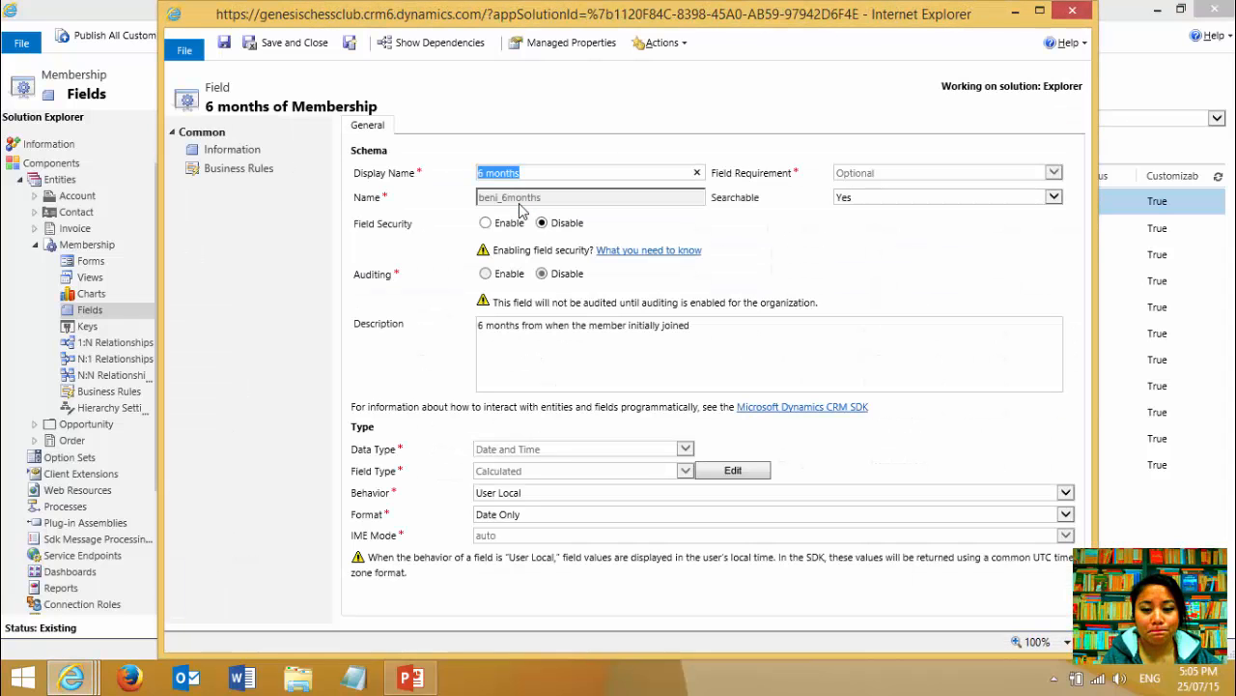
pyautogui.click(746, 474)
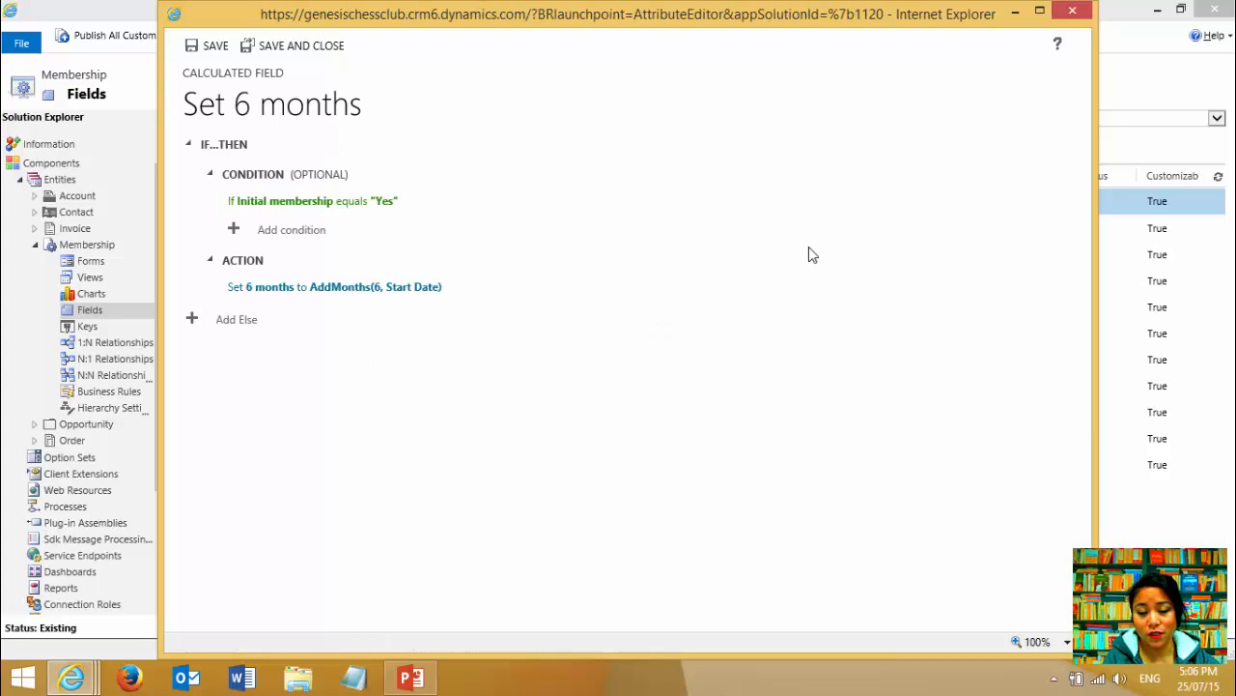
pyautogui.click(1078, 12)
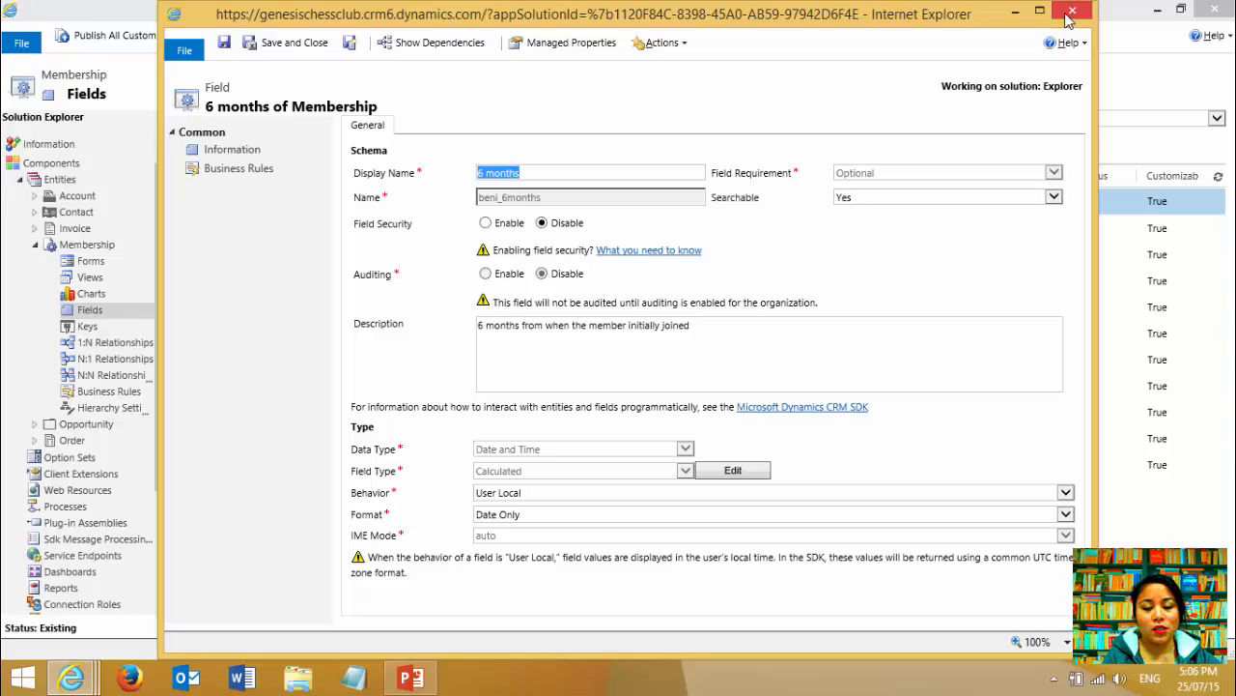
pyautogui.click(1059, 13)
# - Examine the Membership business rule "1. Display of 6 months", close it and put the solution window away
pyautogui.click(114, 392)
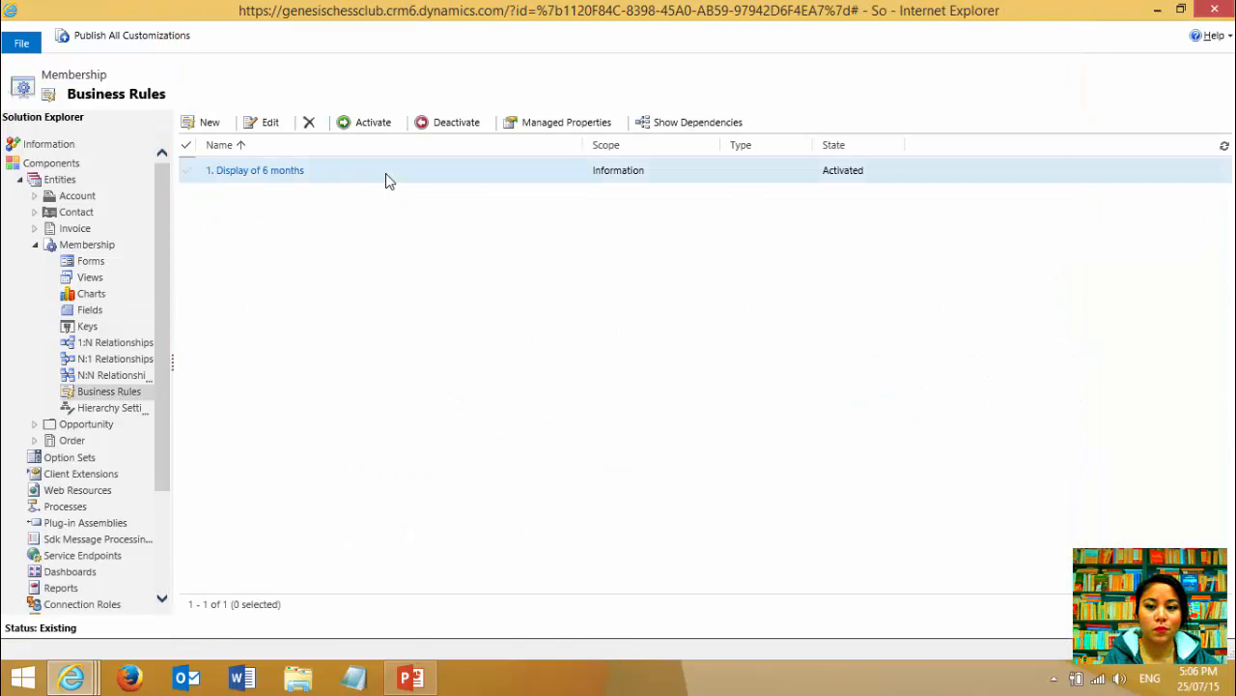
pyautogui.click(386, 173)
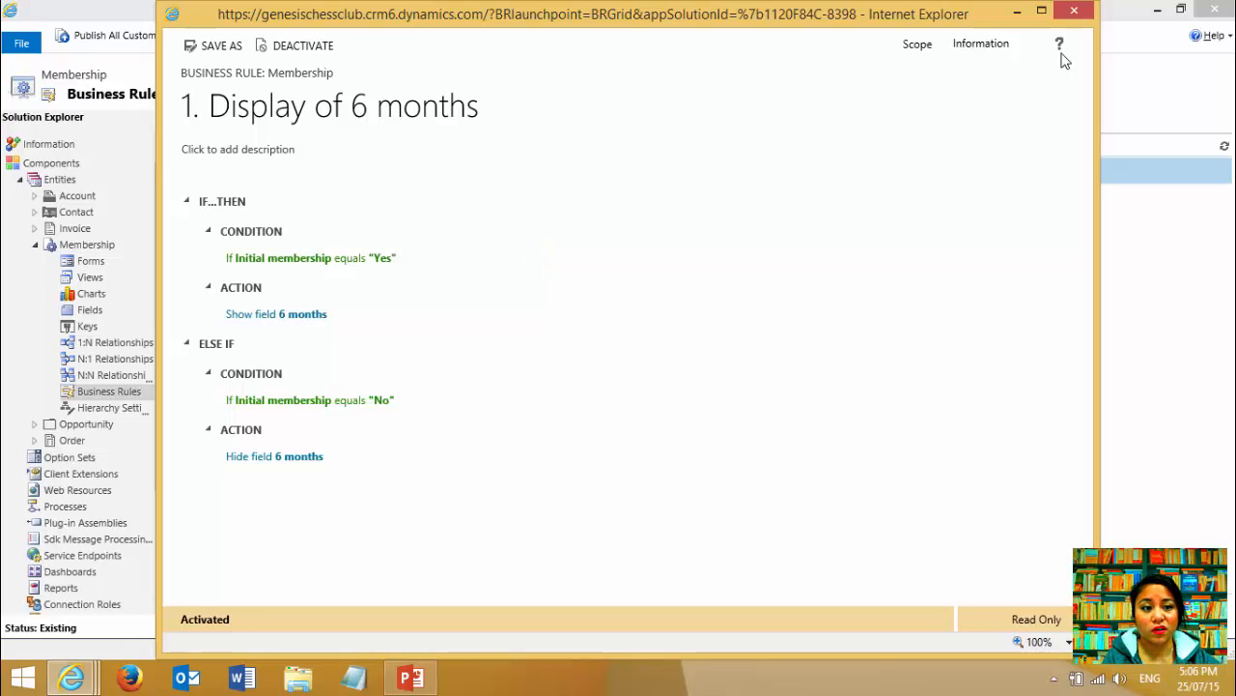
pyautogui.click(1072, 14)
pyautogui.click(1157, 10)
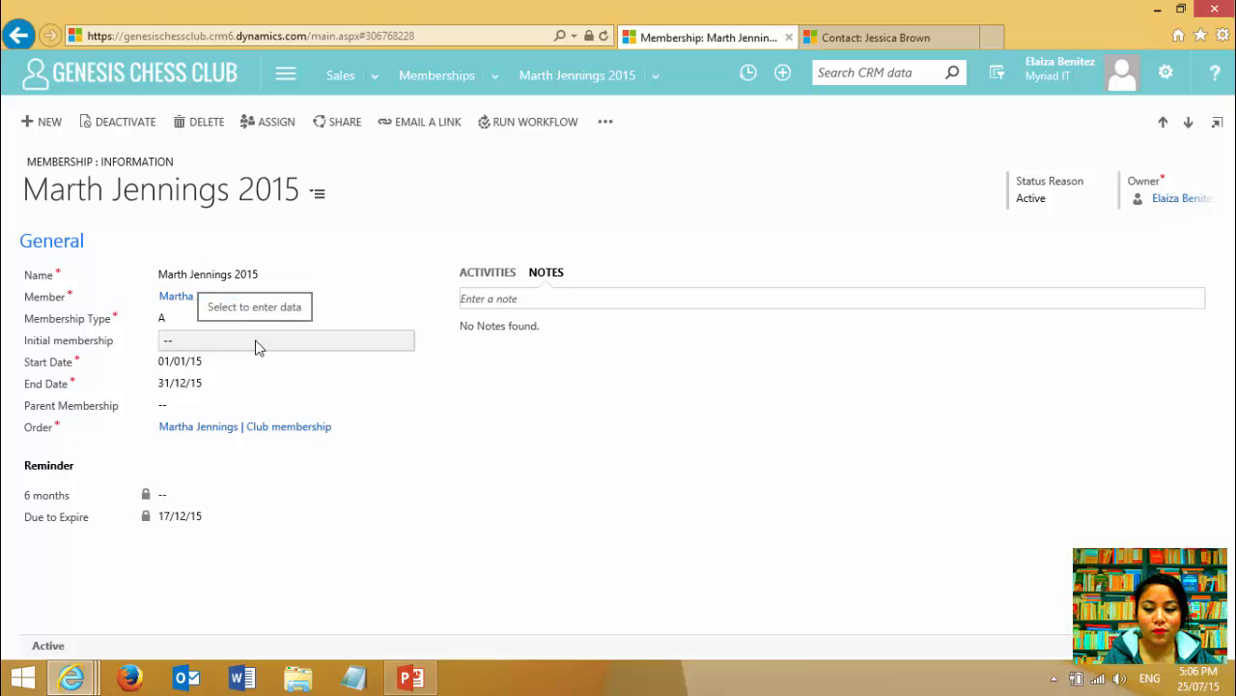
# - Test the business rule on the membership record by setting Initial membership to No, to Yes, and back to No
pyautogui.click(256, 348)
pyautogui.click(256, 355)
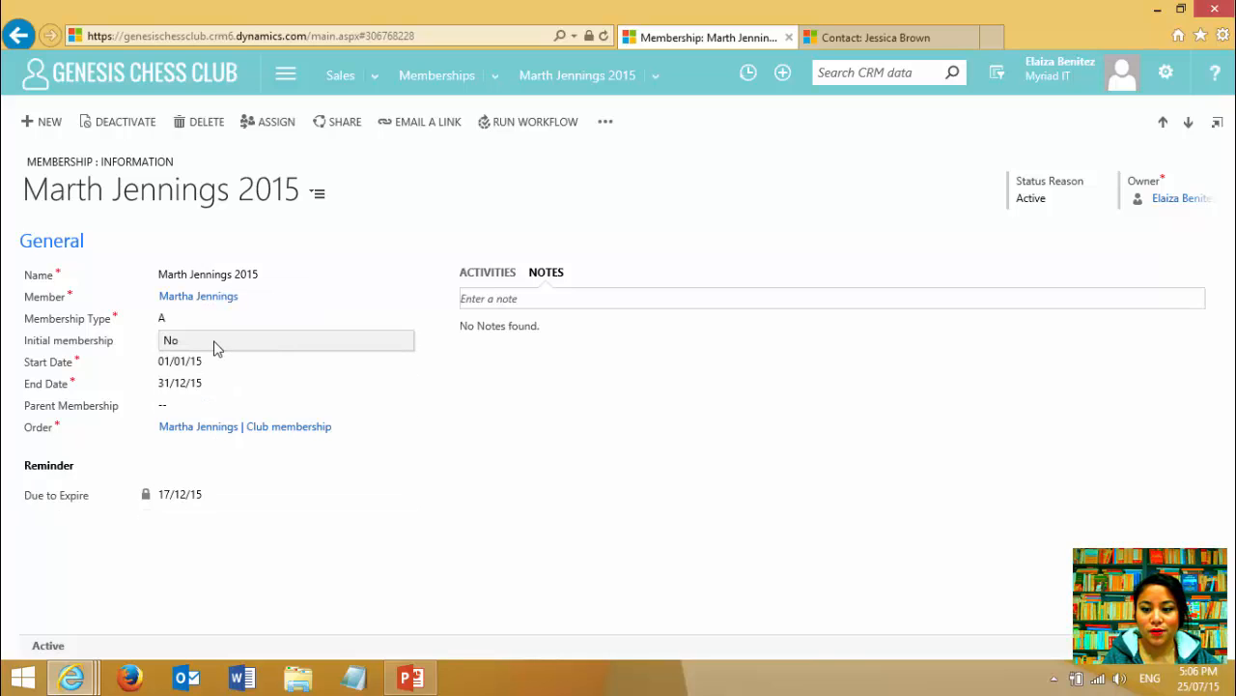
pyautogui.click(215, 344)
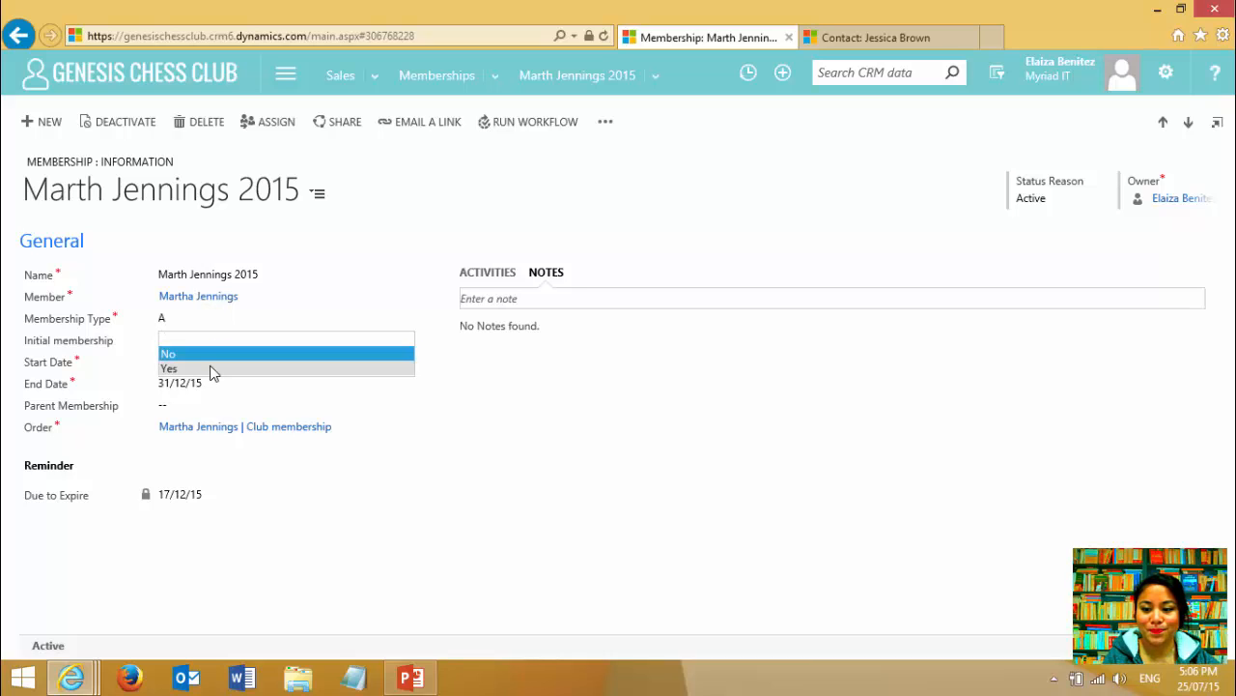
pyautogui.click(211, 367)
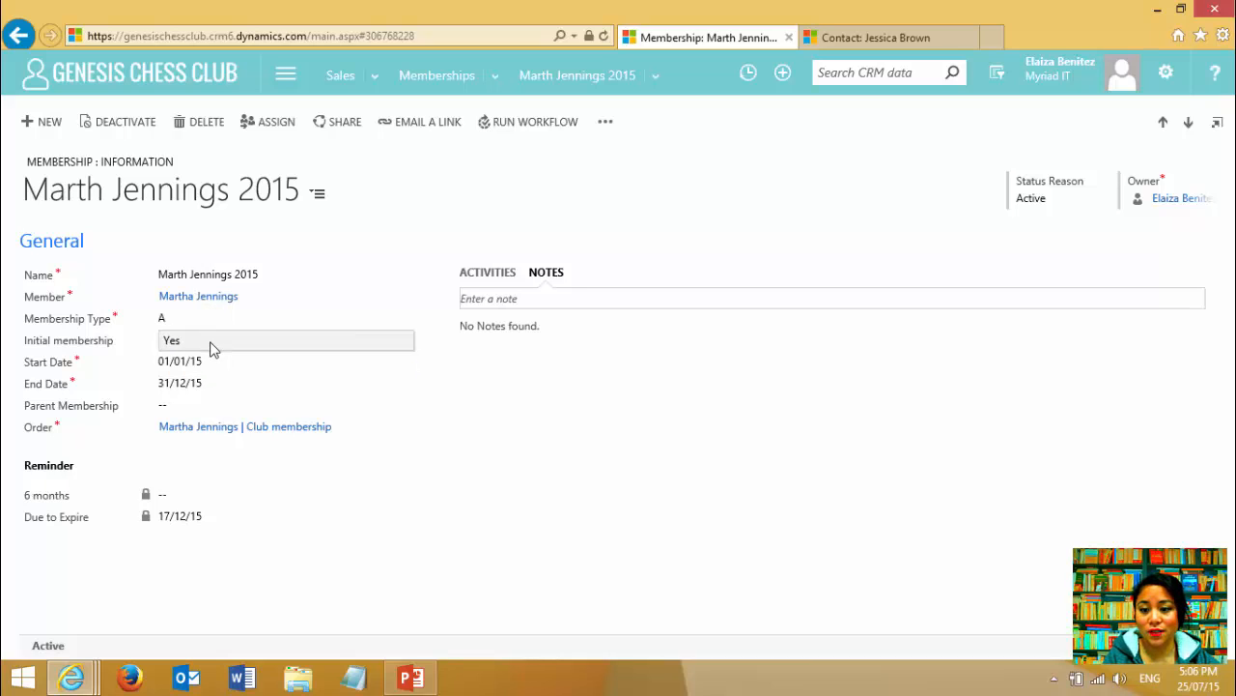
pyautogui.click(209, 345)
pyautogui.click(199, 353)
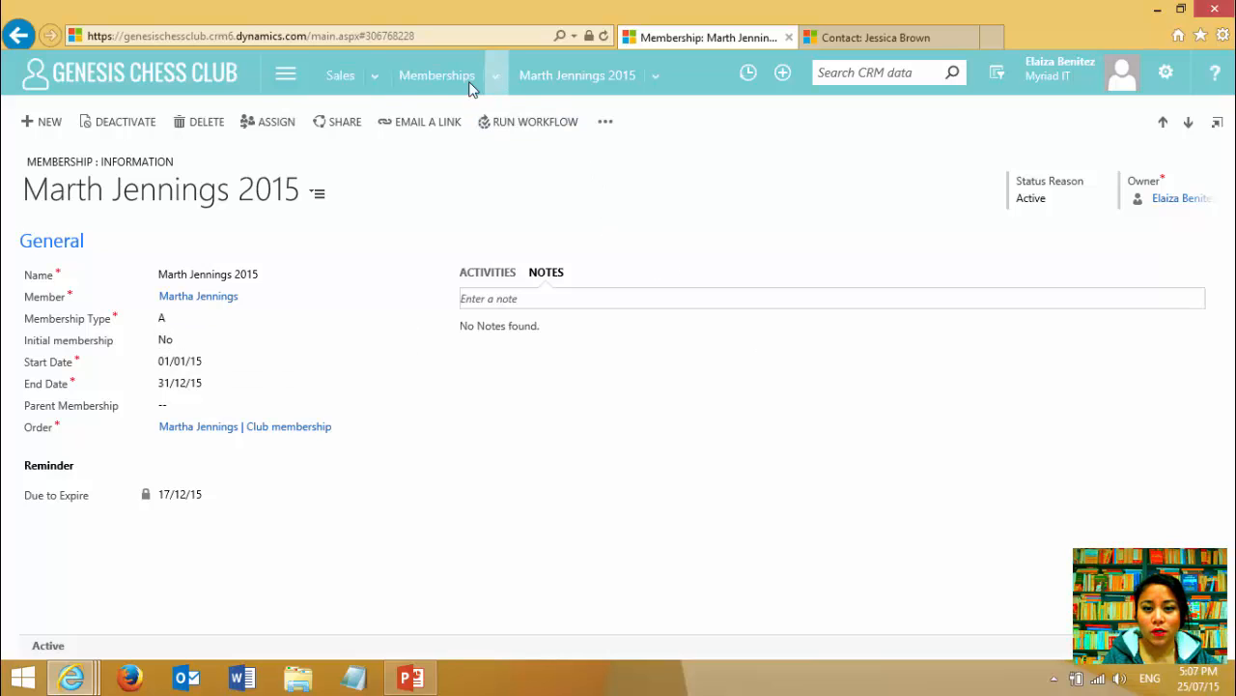
# - Go to Marketing Lists in the Marketing area and start a new marketing list
pyautogui.click(294, 84)
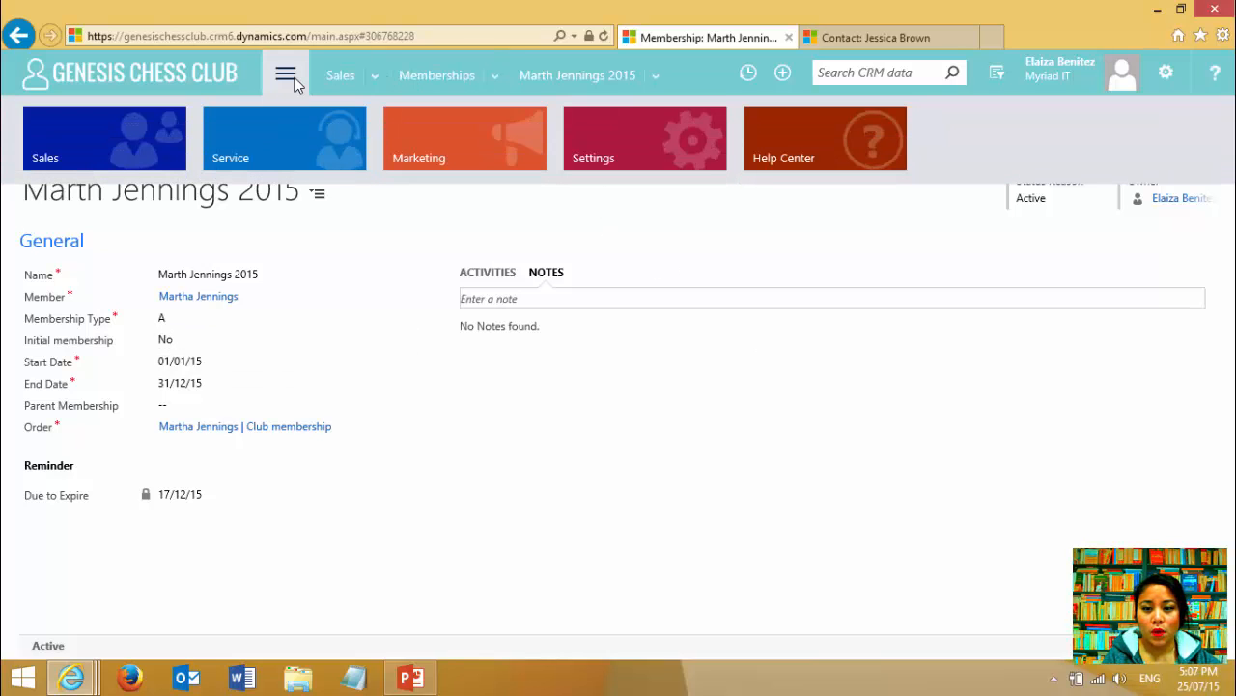
pyautogui.click(470, 139)
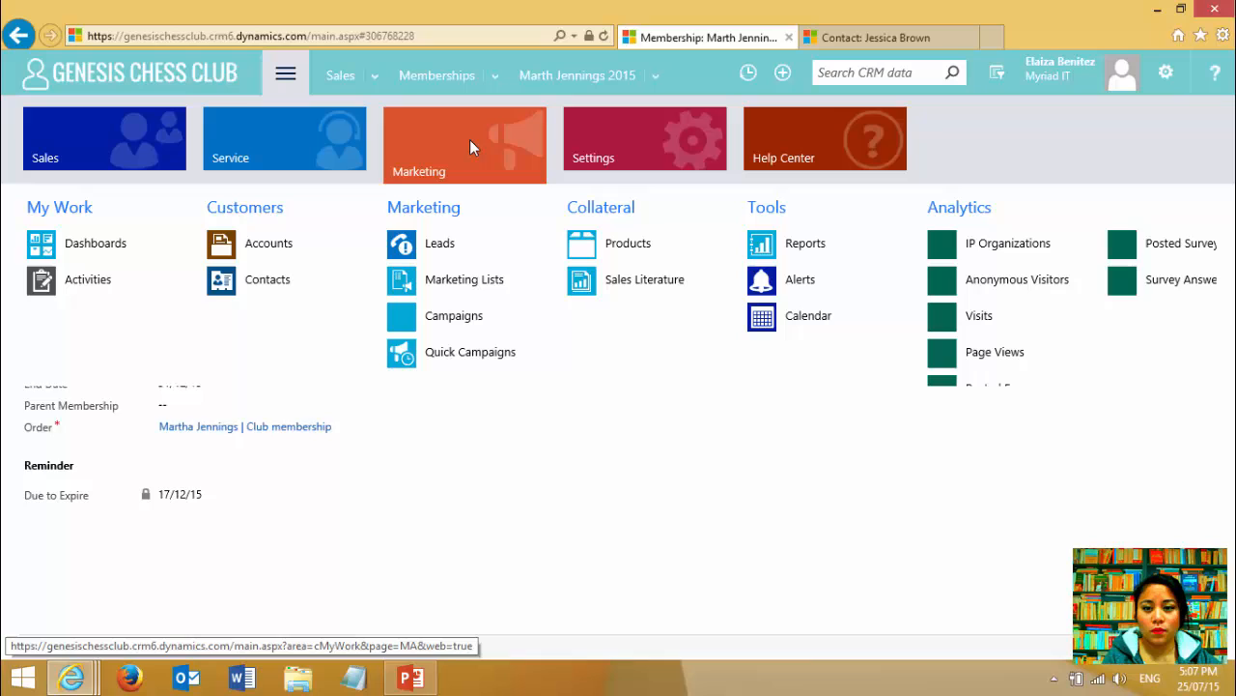
pyautogui.click(461, 287)
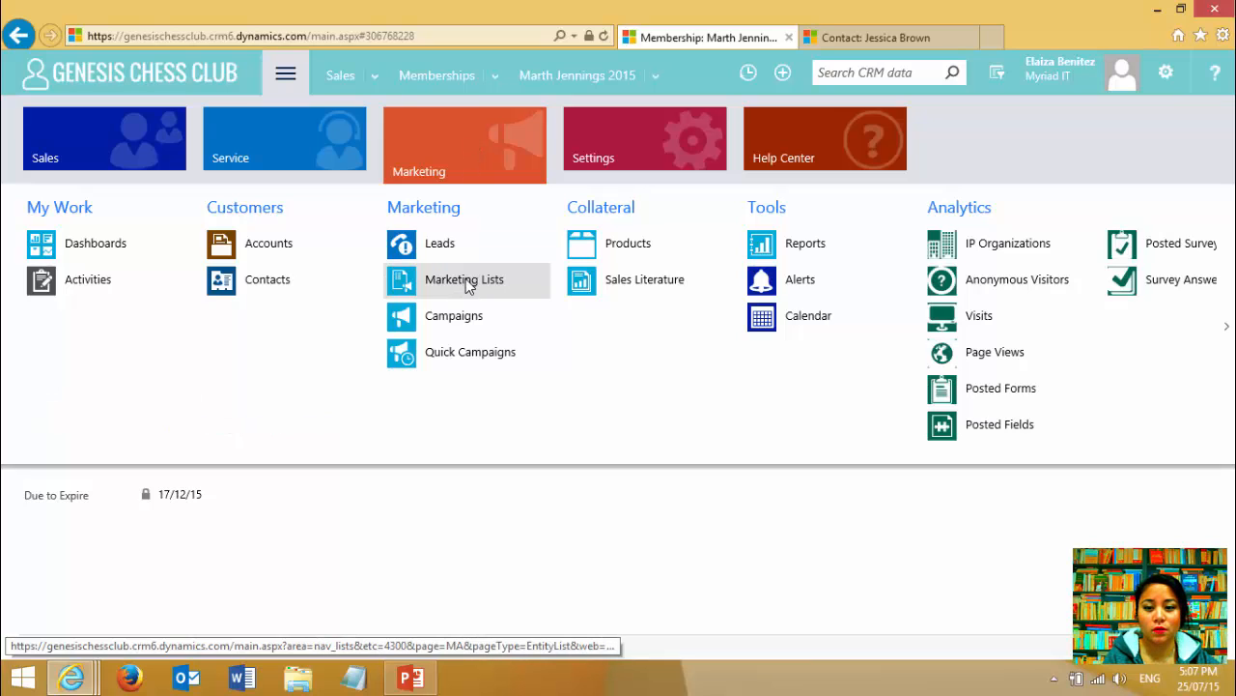
pyautogui.click(517, 290)
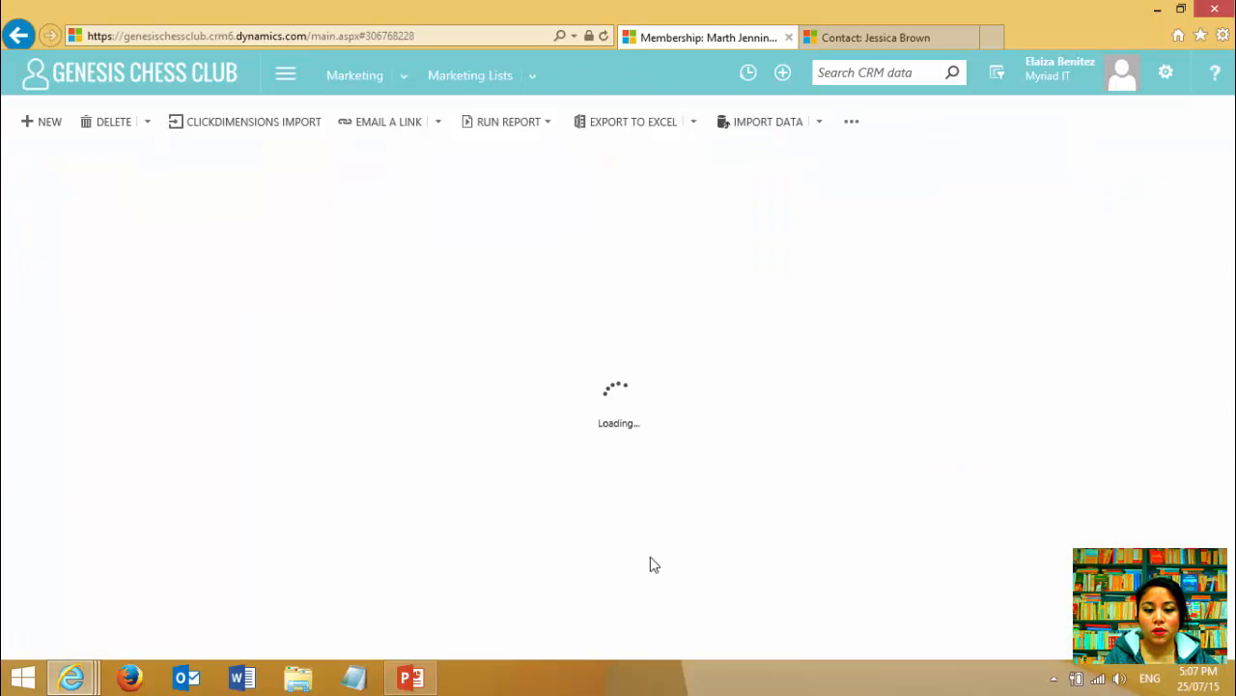
pyautogui.click(57, 122)
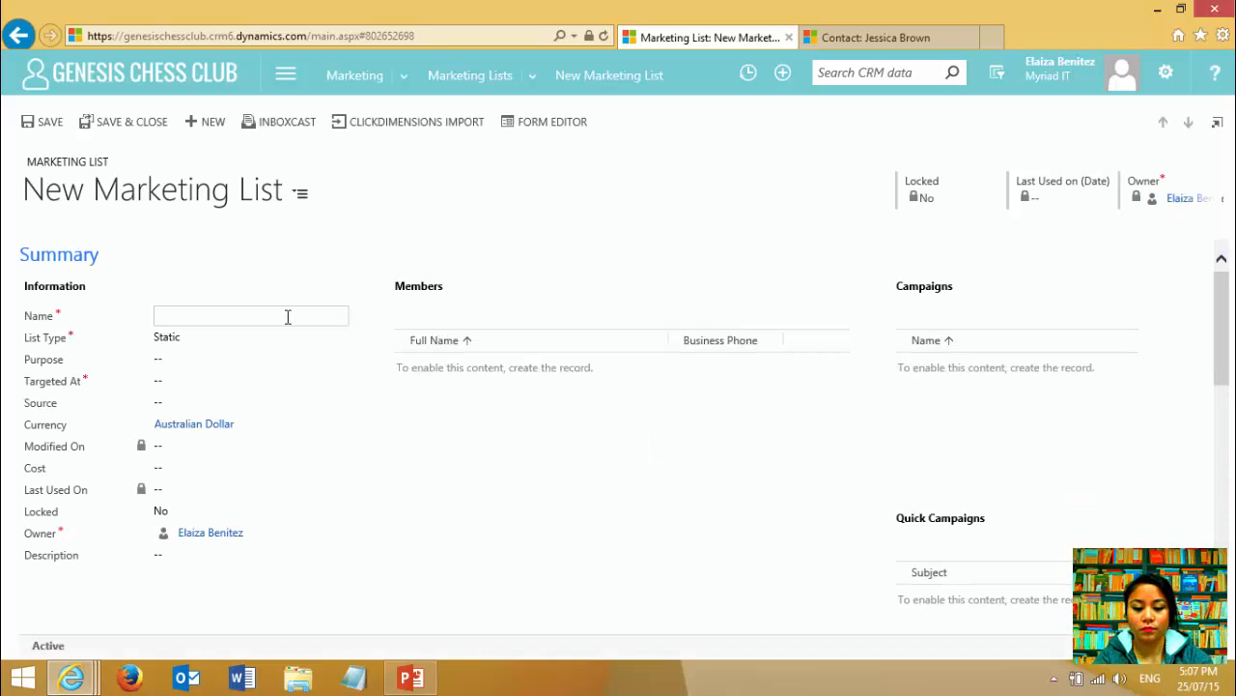
# - Name the marketing list "Promo offer for new members", keep its list type Static, target it at Contact and save it
pyautogui.write('P')
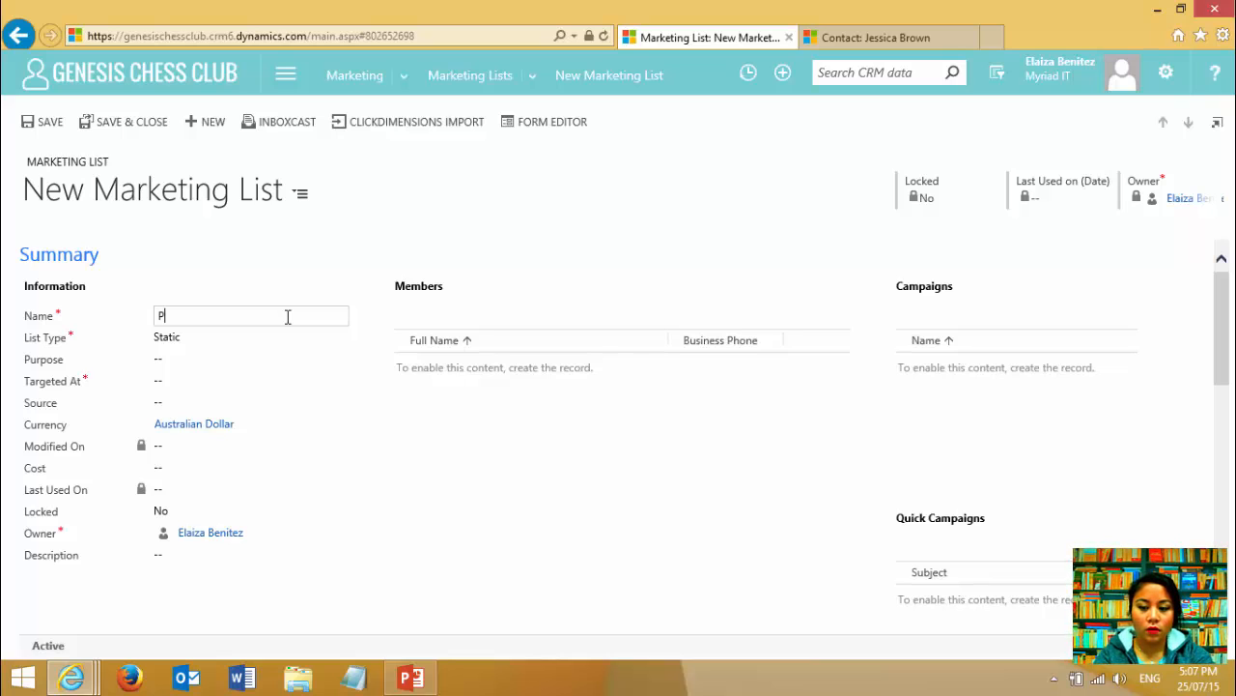
pyautogui.write('romo of')
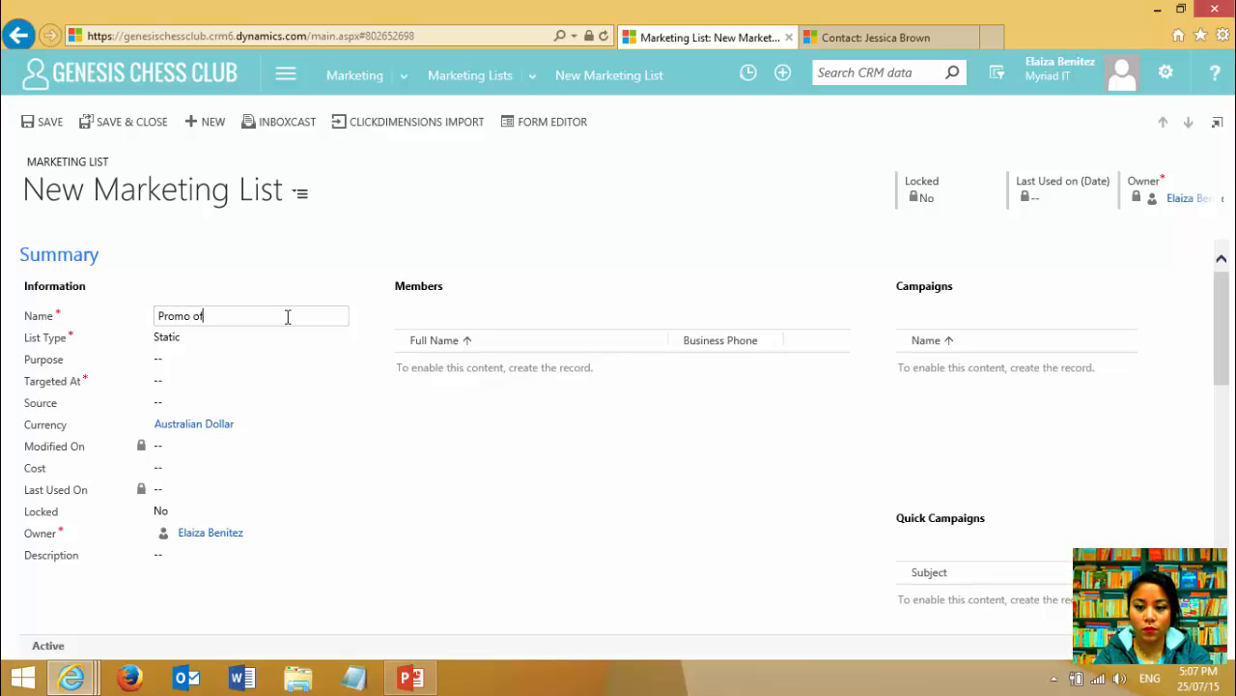
pyautogui.write('fer for new m')
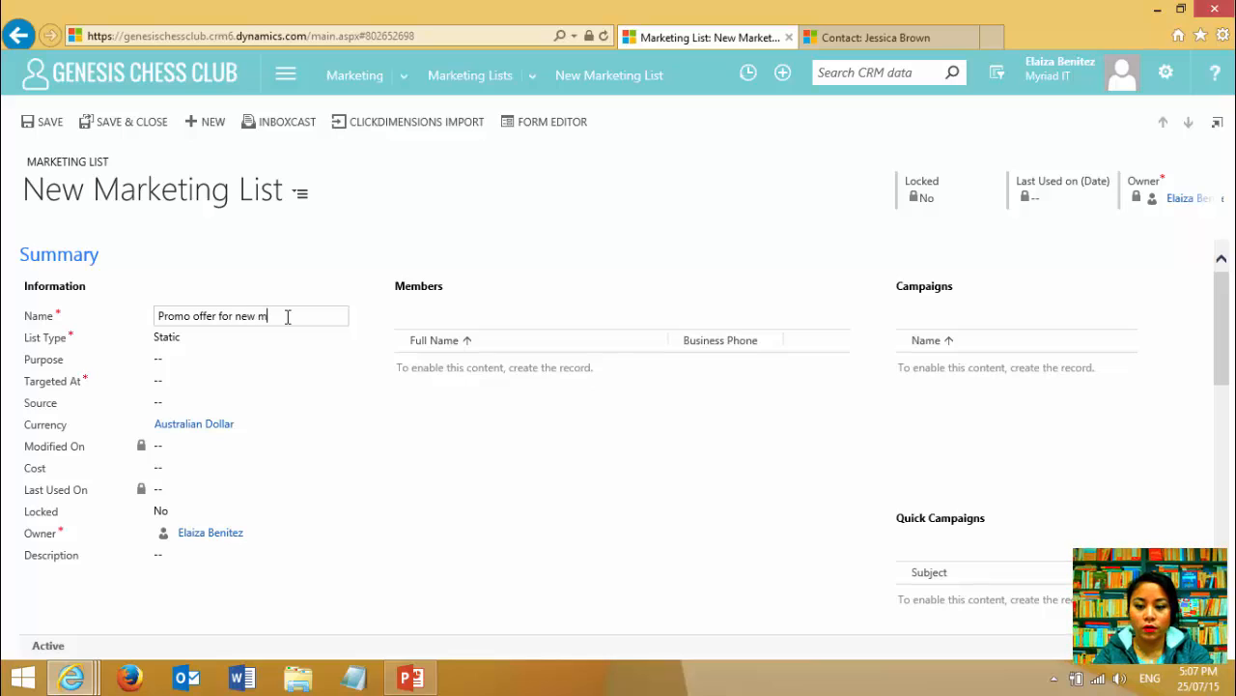
pyautogui.write('embers')
pyautogui.click(216, 345)
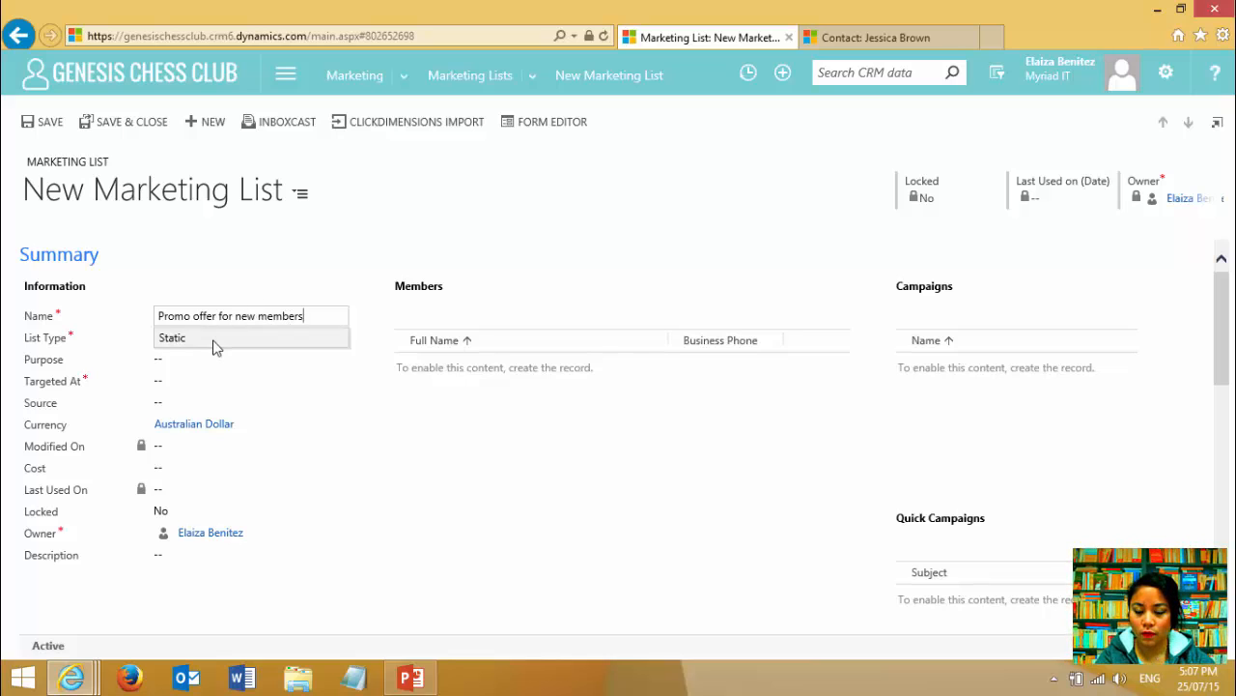
pyautogui.press('Down')
pyautogui.press('Up')
pyautogui.click(188, 381)
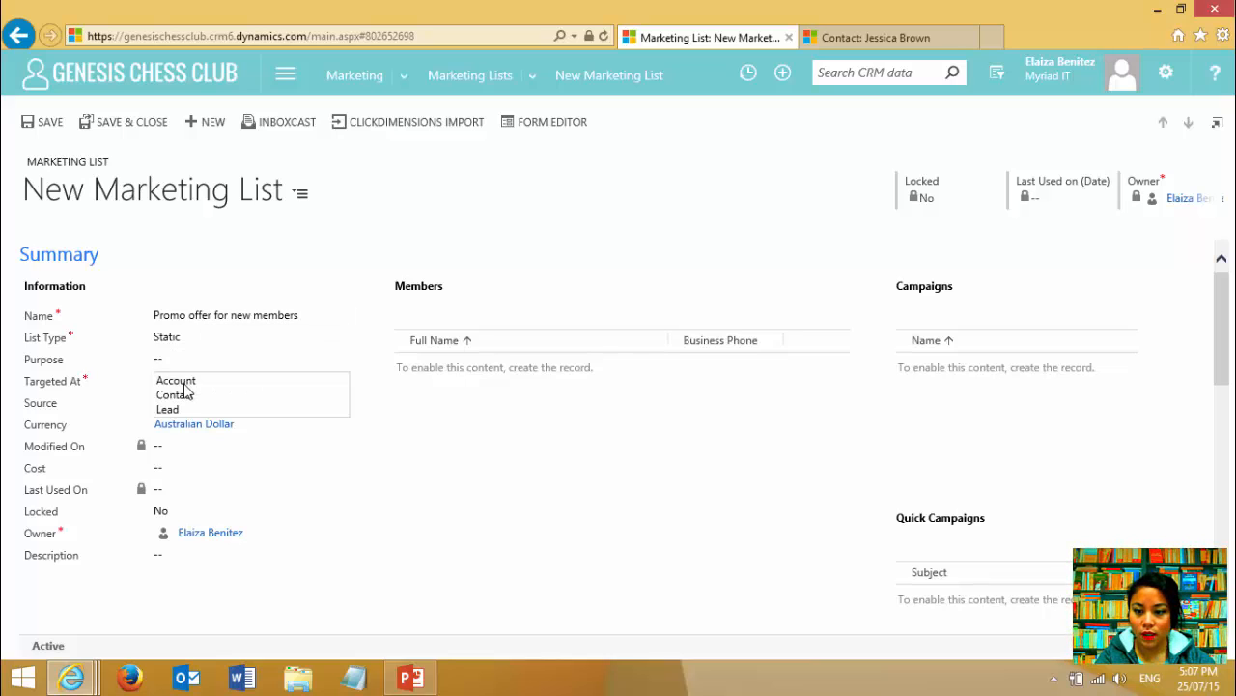
pyautogui.click(188, 396)
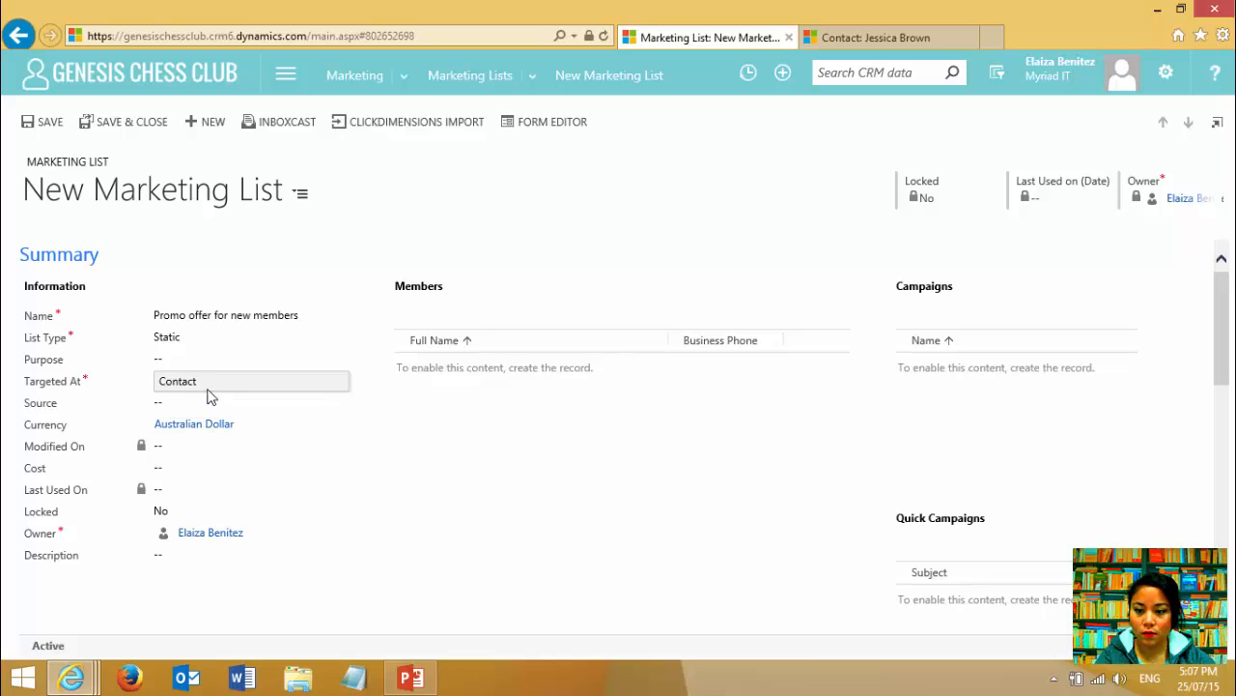
pyautogui.click(48, 123)
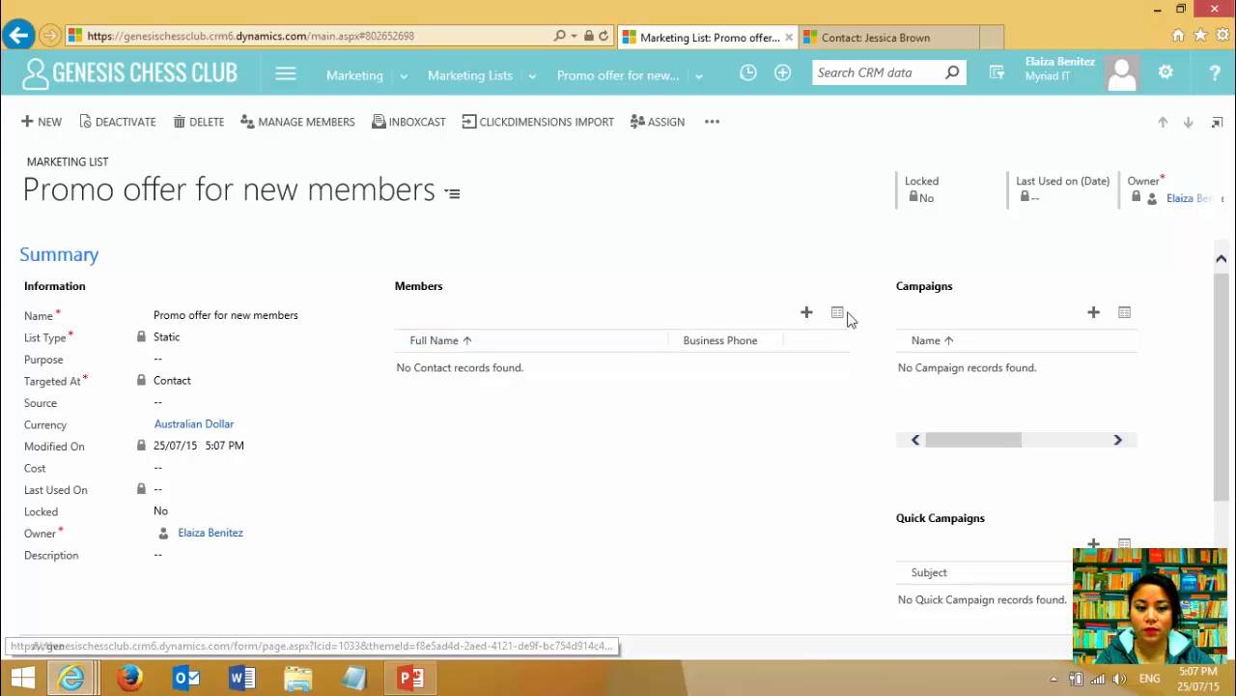
# - Start adding members to the marketing list using Advanced Find and add the related Memberships (Member) record type to the contact query
pyautogui.click(807, 312)
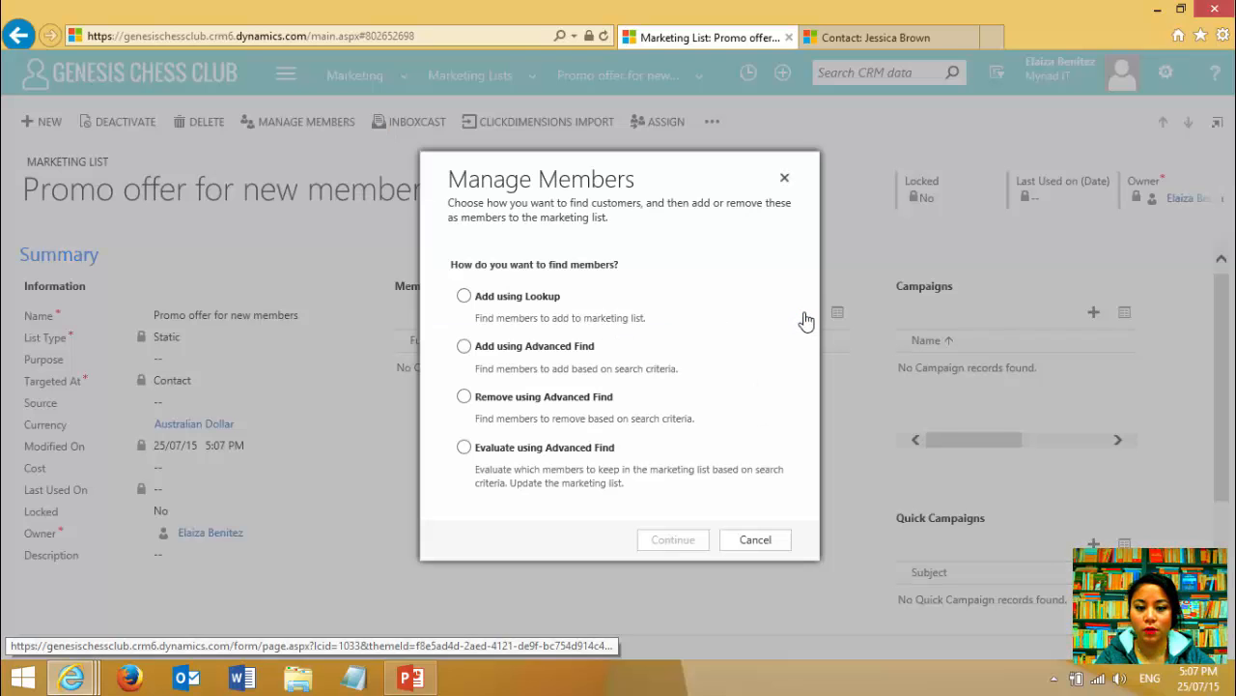
pyautogui.click(561, 353)
pyautogui.click(673, 539)
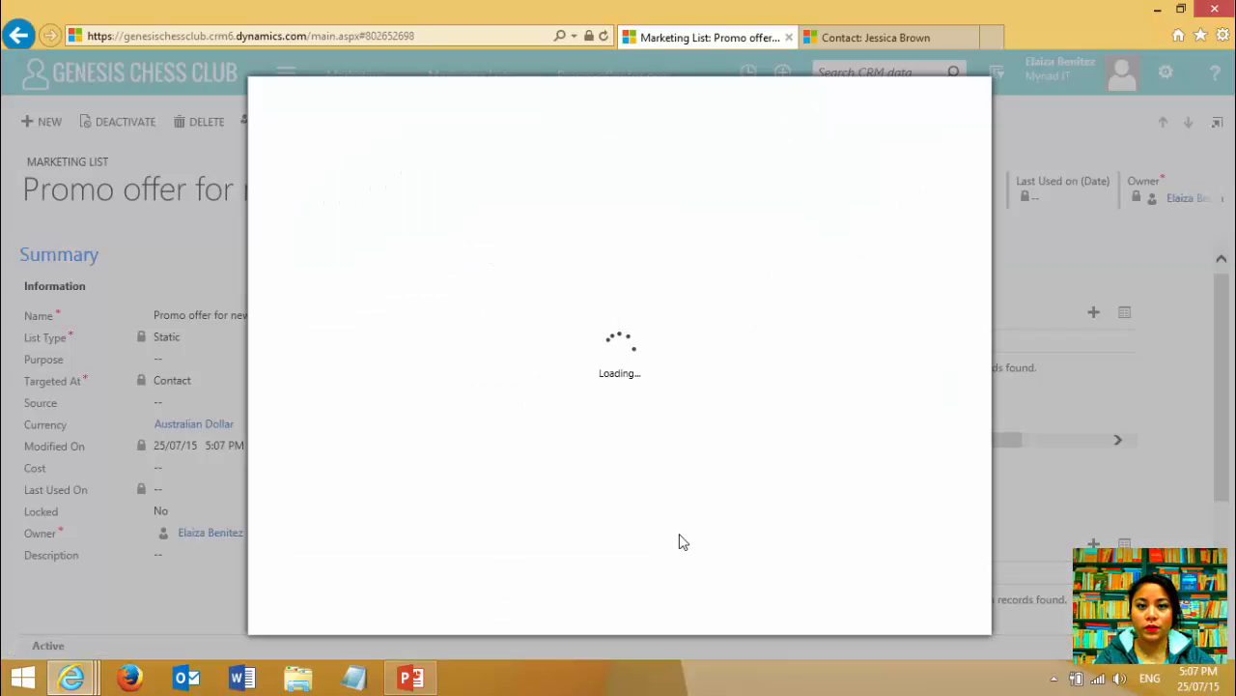
pyautogui.click(343, 281)
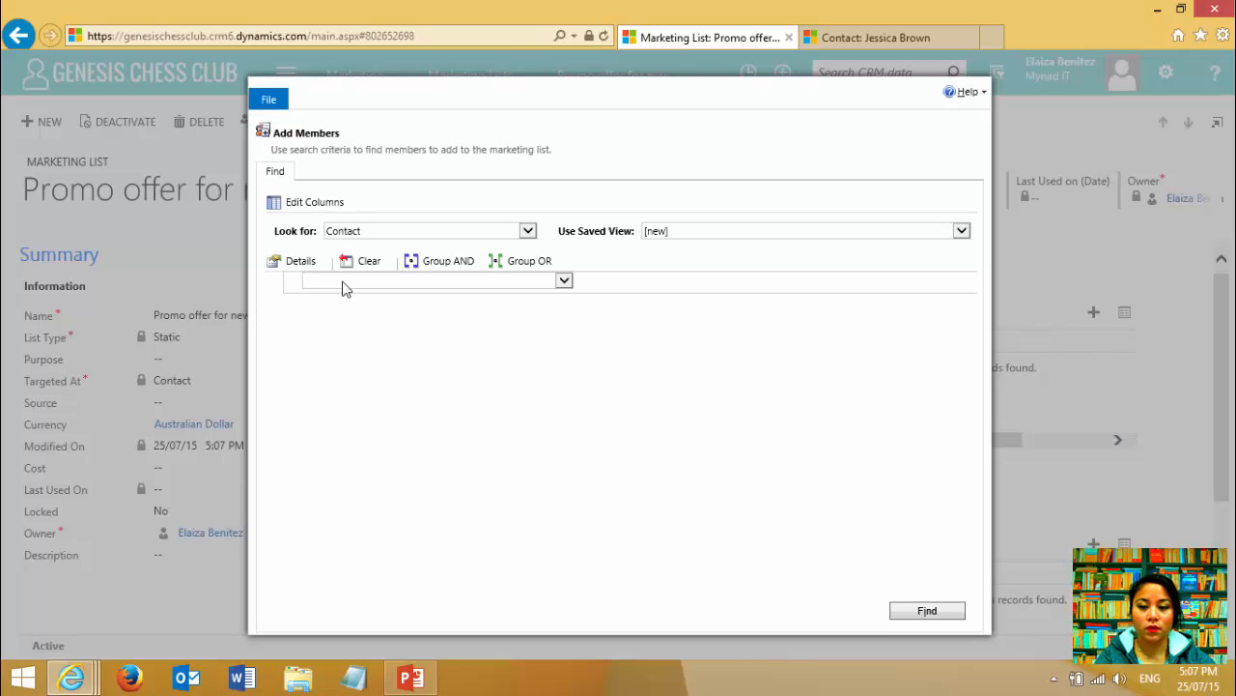
pyautogui.moveTo(568, 312); pyautogui.dragTo(557, 484)
pyautogui.moveTo(557, 492); pyautogui.dragTo(558, 577)
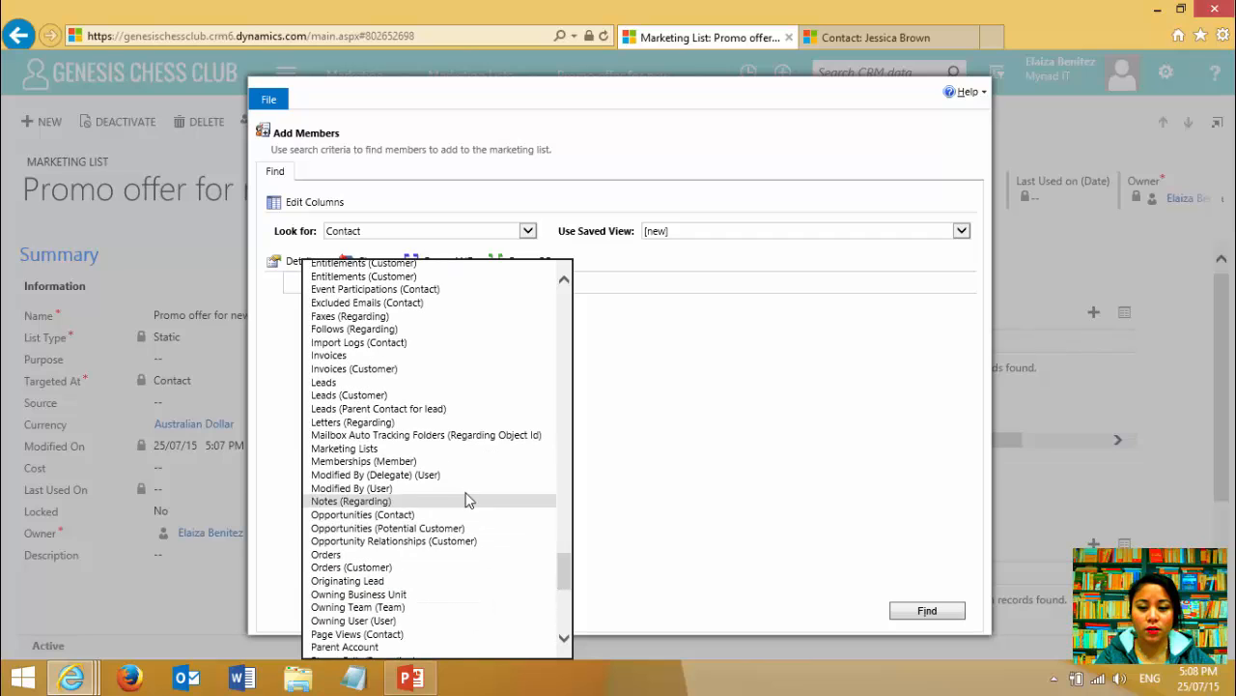
pyautogui.click(428, 468)
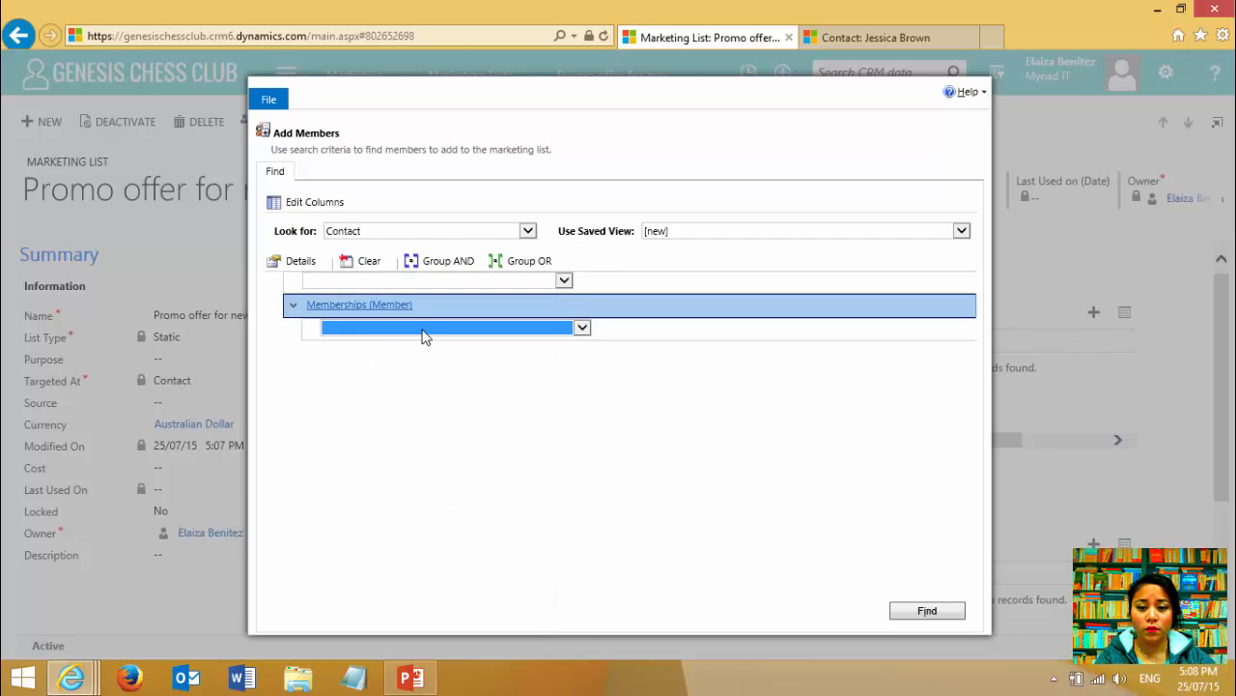
# - Add a Memberships criterion requiring the 6 months field to be On or After 01/06/15
pyautogui.click(422, 331)
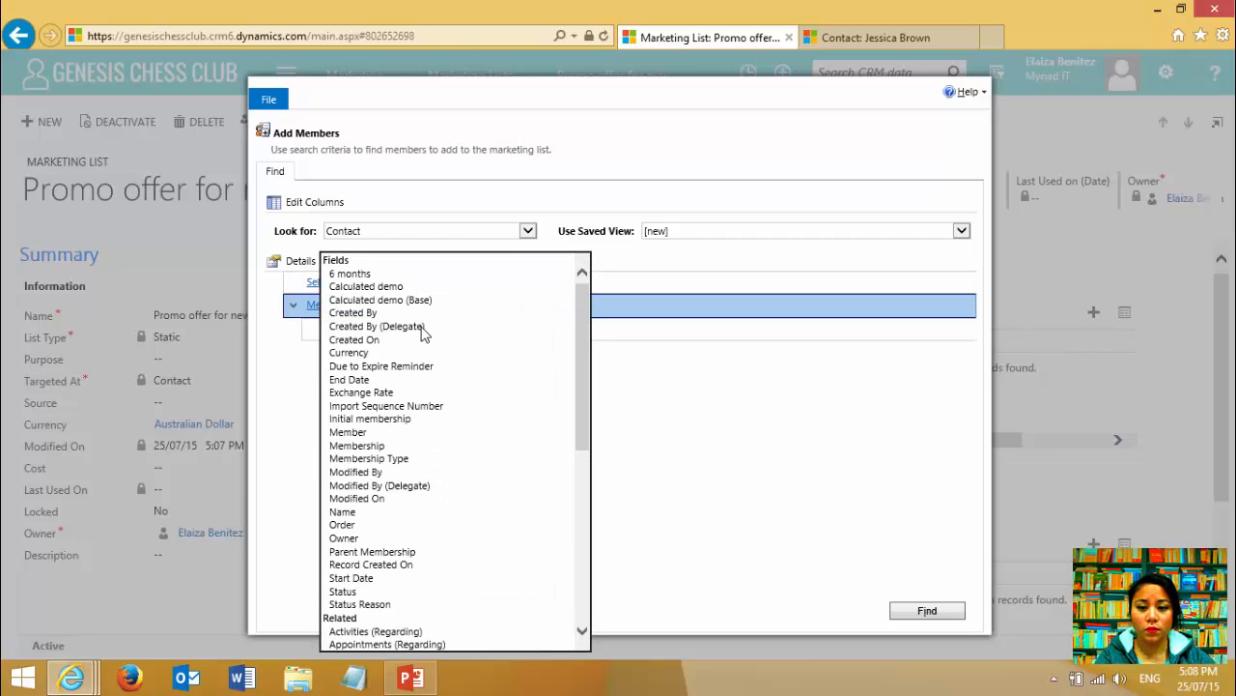
pyautogui.click(343, 277)
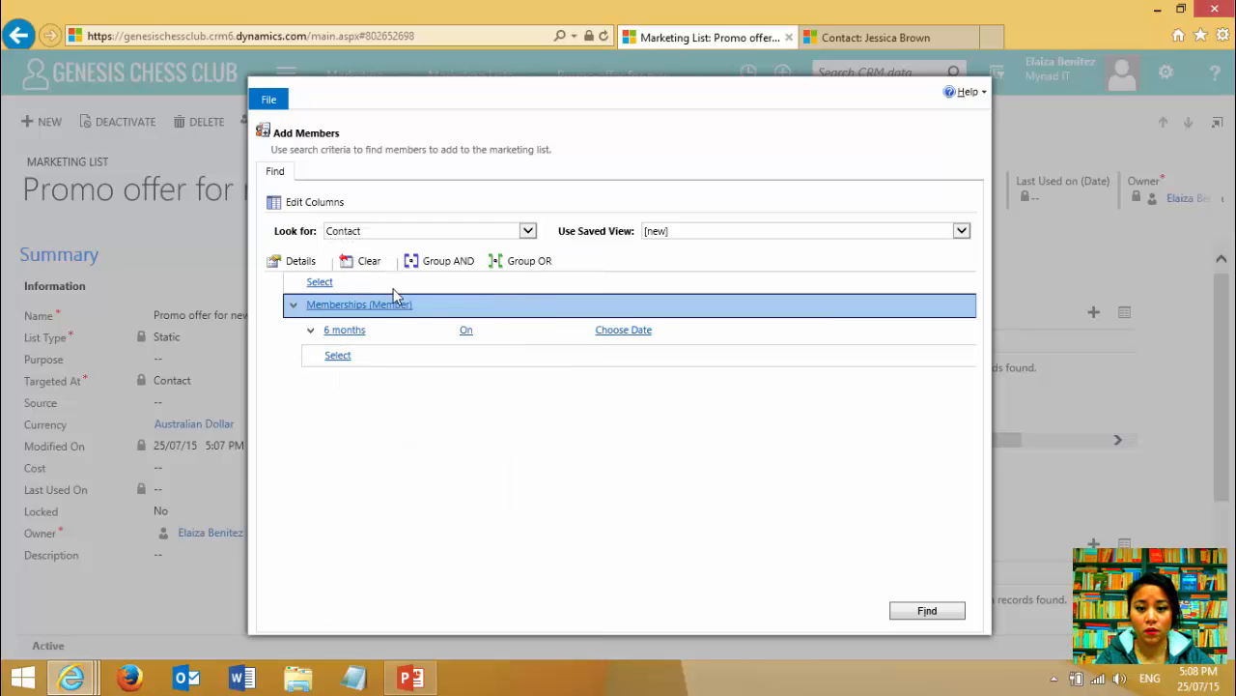
pyautogui.click(575, 329)
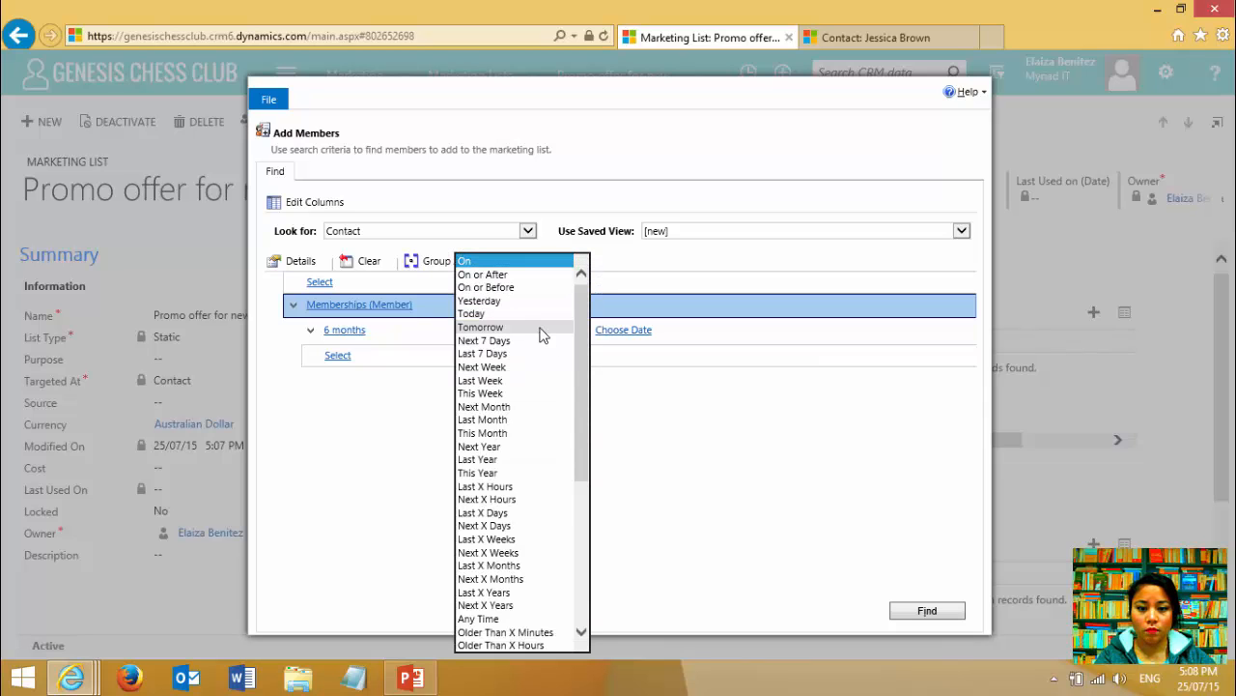
pyautogui.click(483, 274)
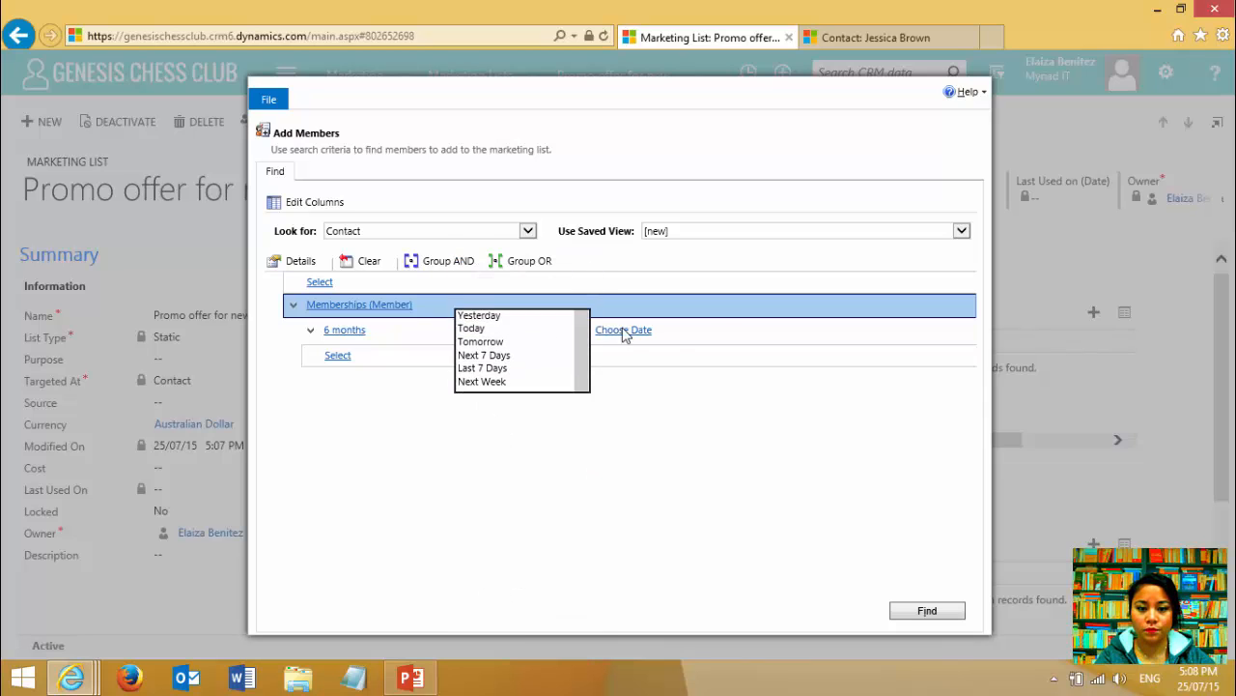
pyautogui.click(718, 329)
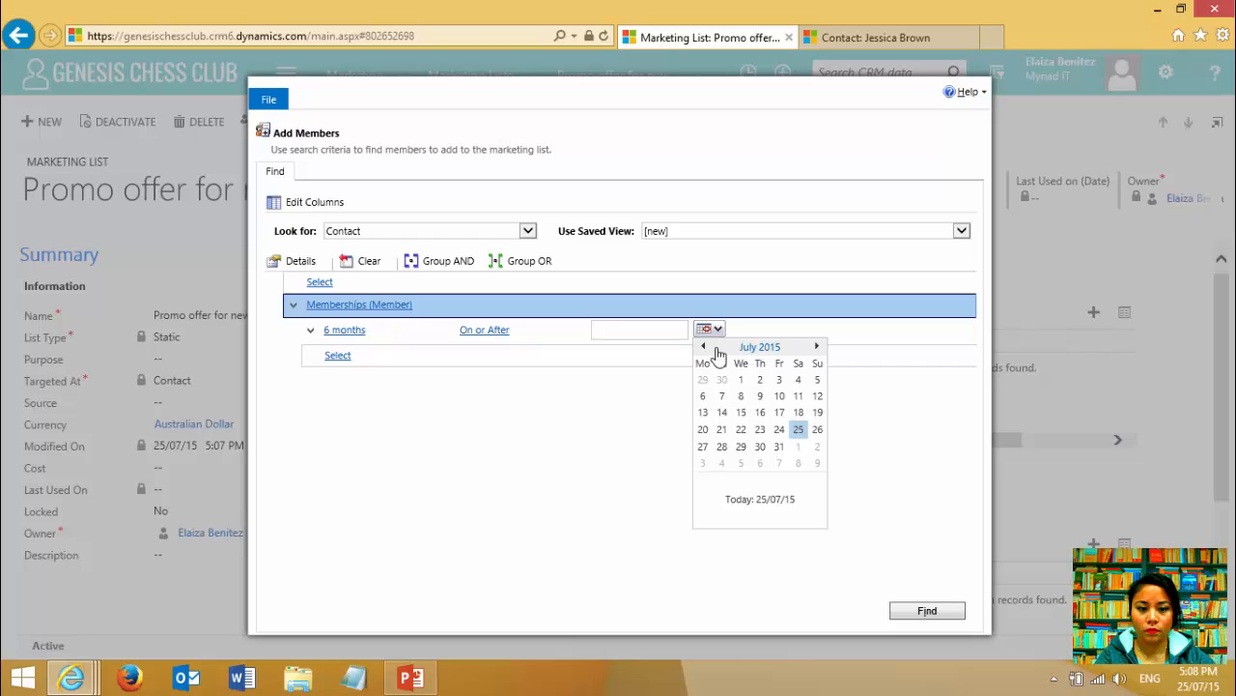
pyautogui.click(704, 347)
pyautogui.click(704, 348)
pyautogui.click(817, 345)
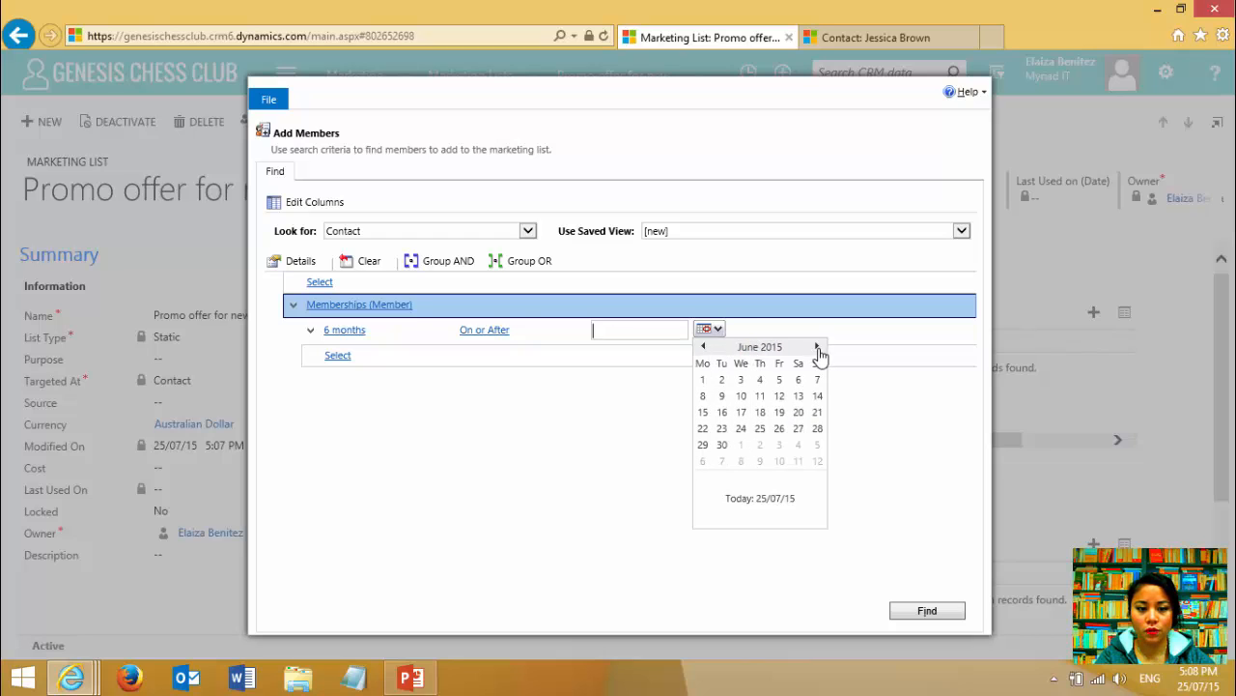
pyautogui.click(704, 380)
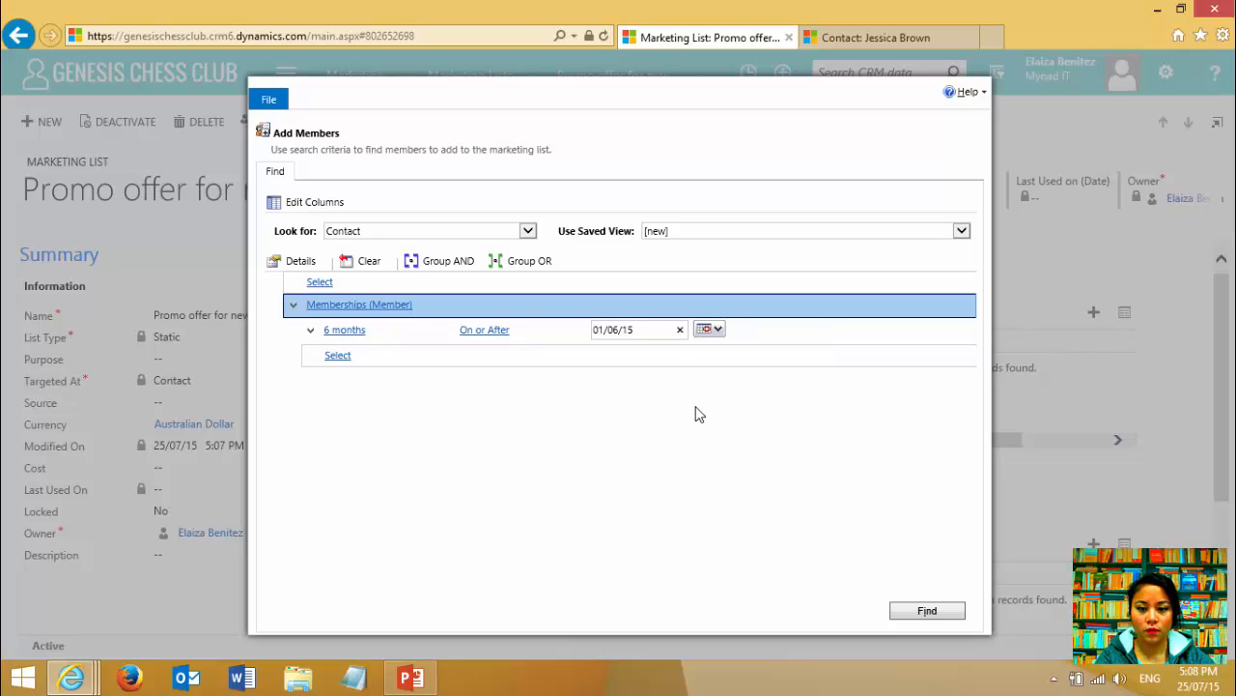
# - Add a Memberships criterion where Status Reason equals Active and run the member search
pyautogui.click(377, 356)
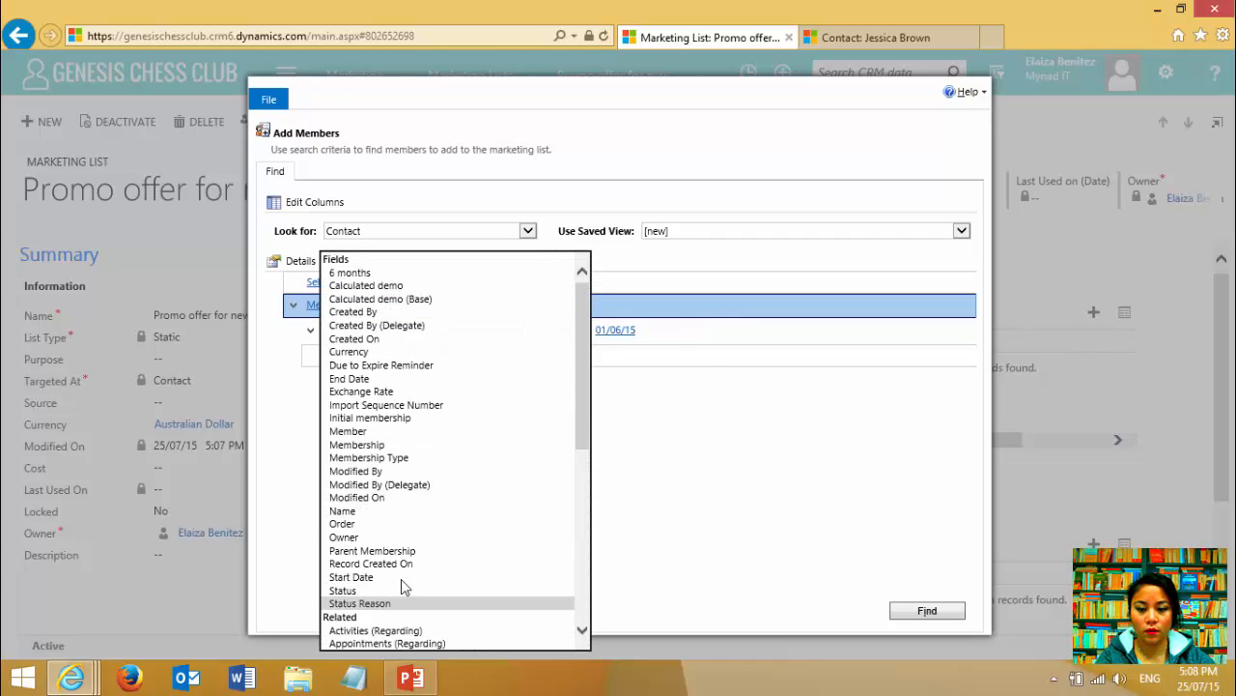
pyautogui.click(406, 603)
pyautogui.click(715, 355)
pyautogui.click(576, 338)
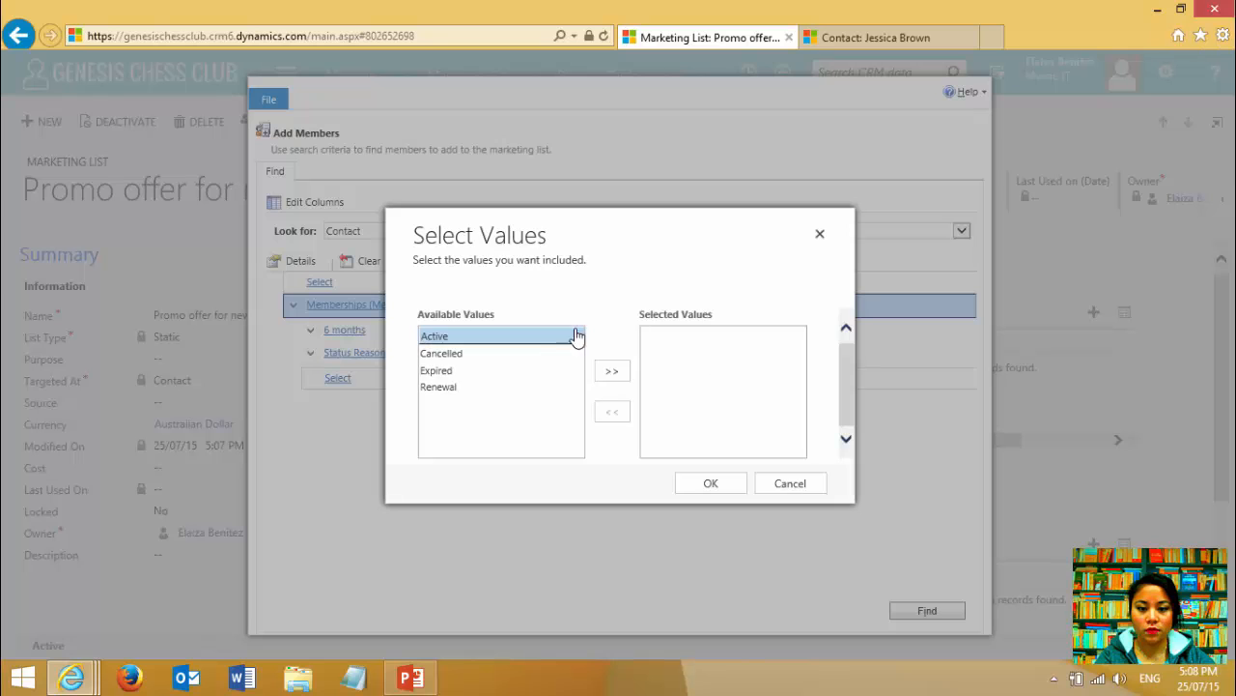
pyautogui.click(611, 371)
pyautogui.click(726, 491)
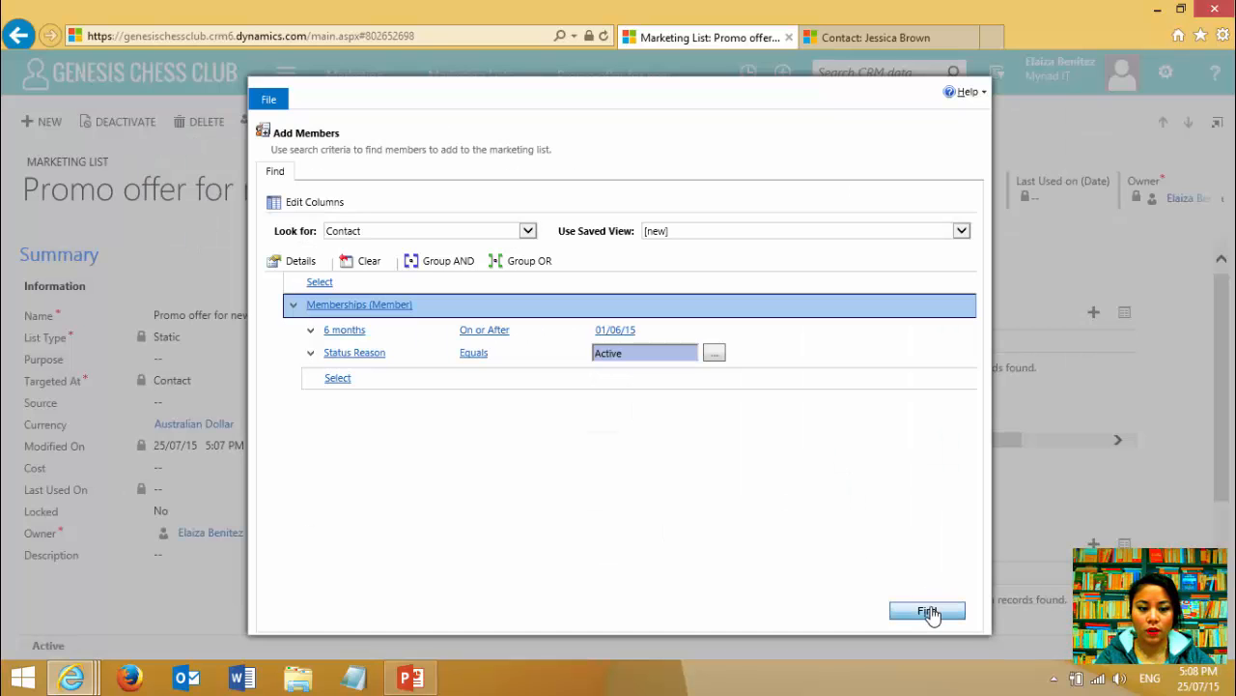
pyautogui.click(929, 610)
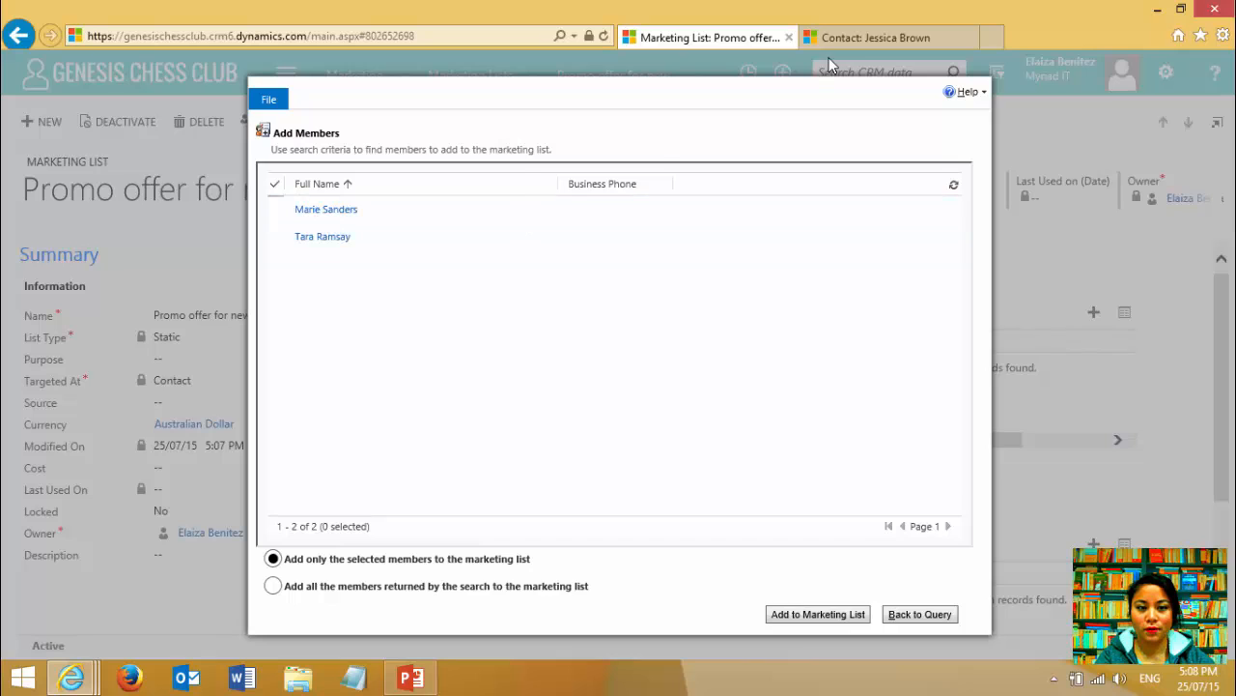
# - In the other browser tab, open the Sales Memberships list and compare the Initial membership and 6 months fields on the third and fourth records
pyautogui.click(874, 37)
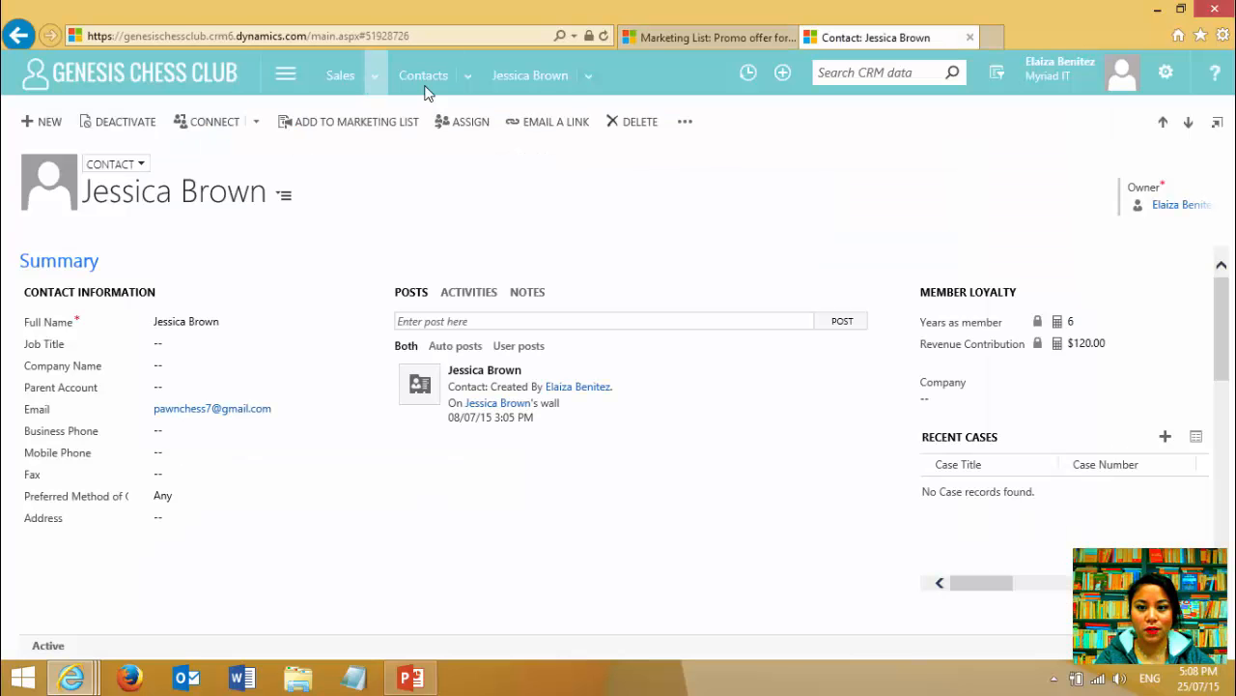
pyautogui.click(378, 78)
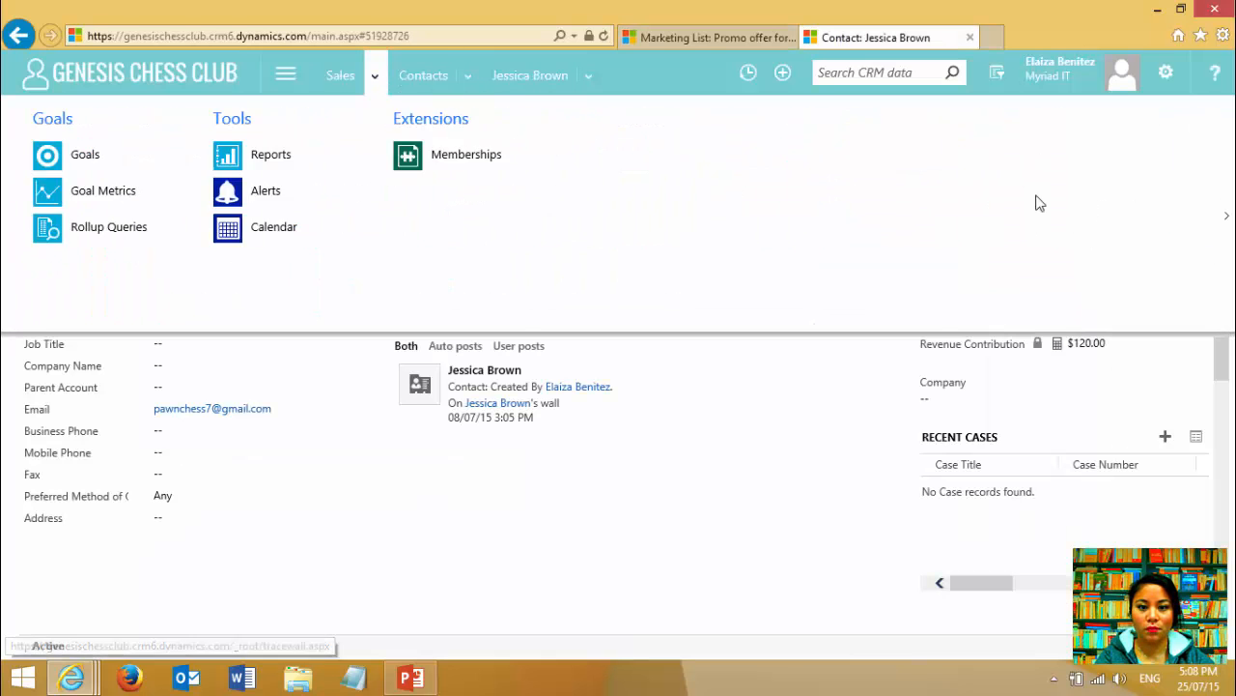
pyautogui.click(300, 156)
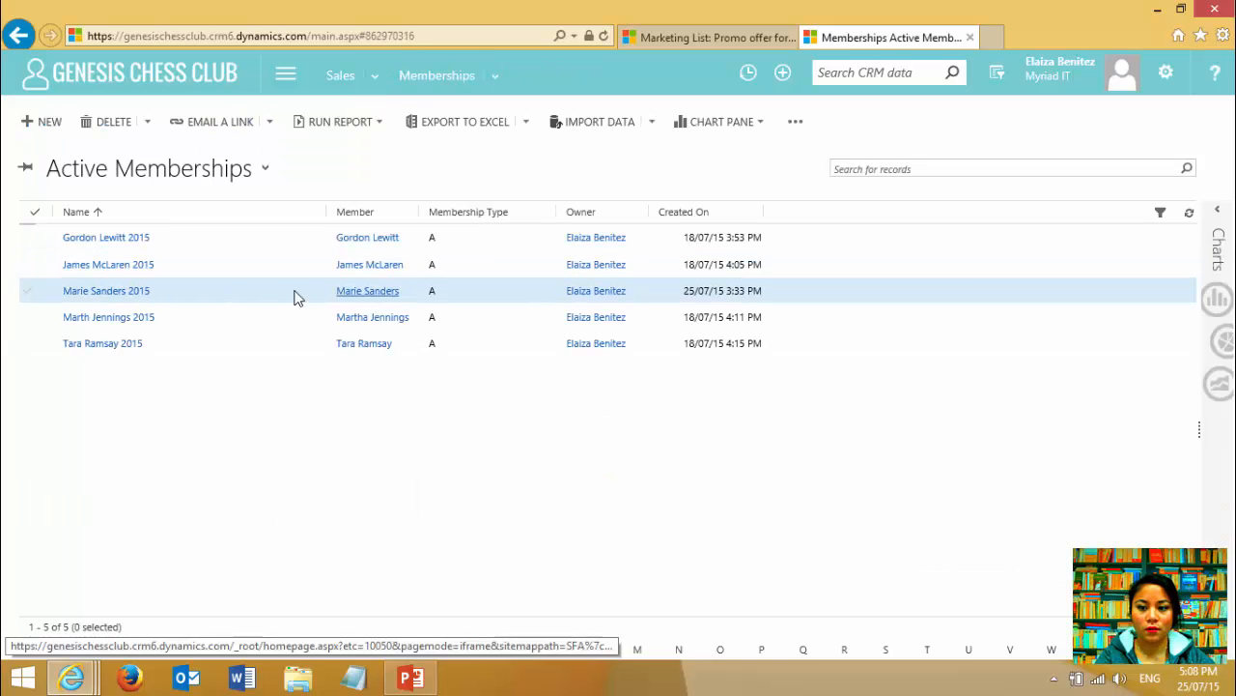
pyautogui.doubleClick(261, 291)
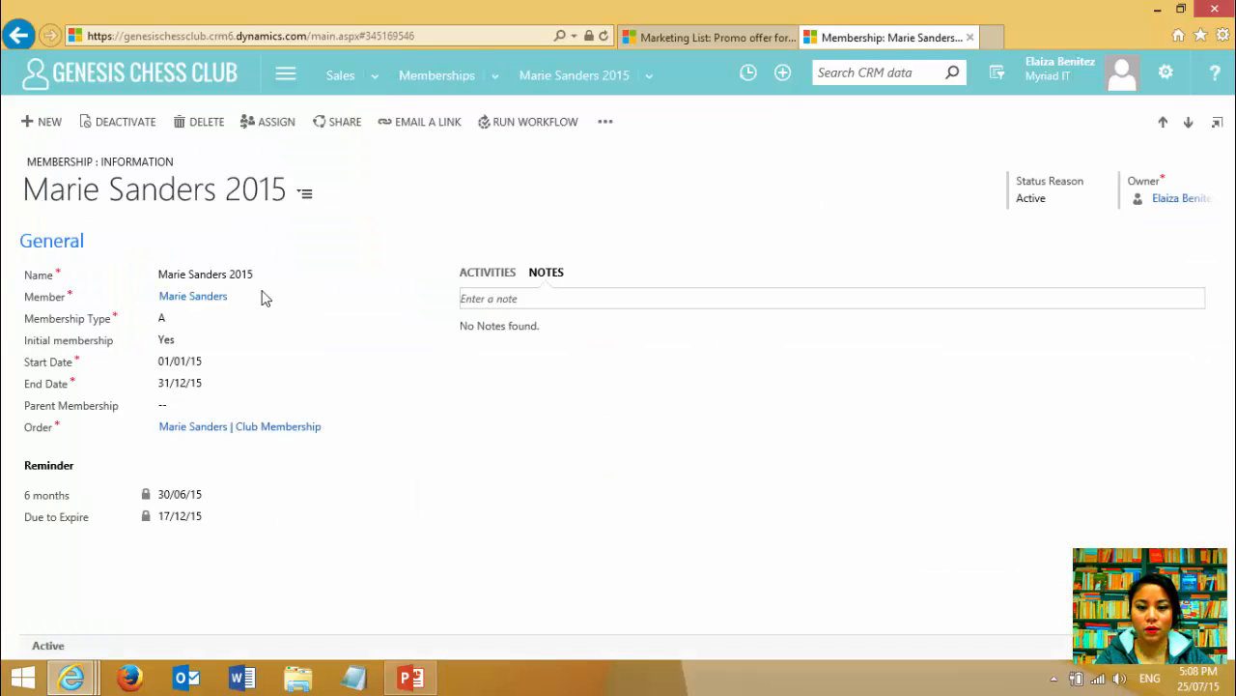
pyautogui.click(1190, 122)
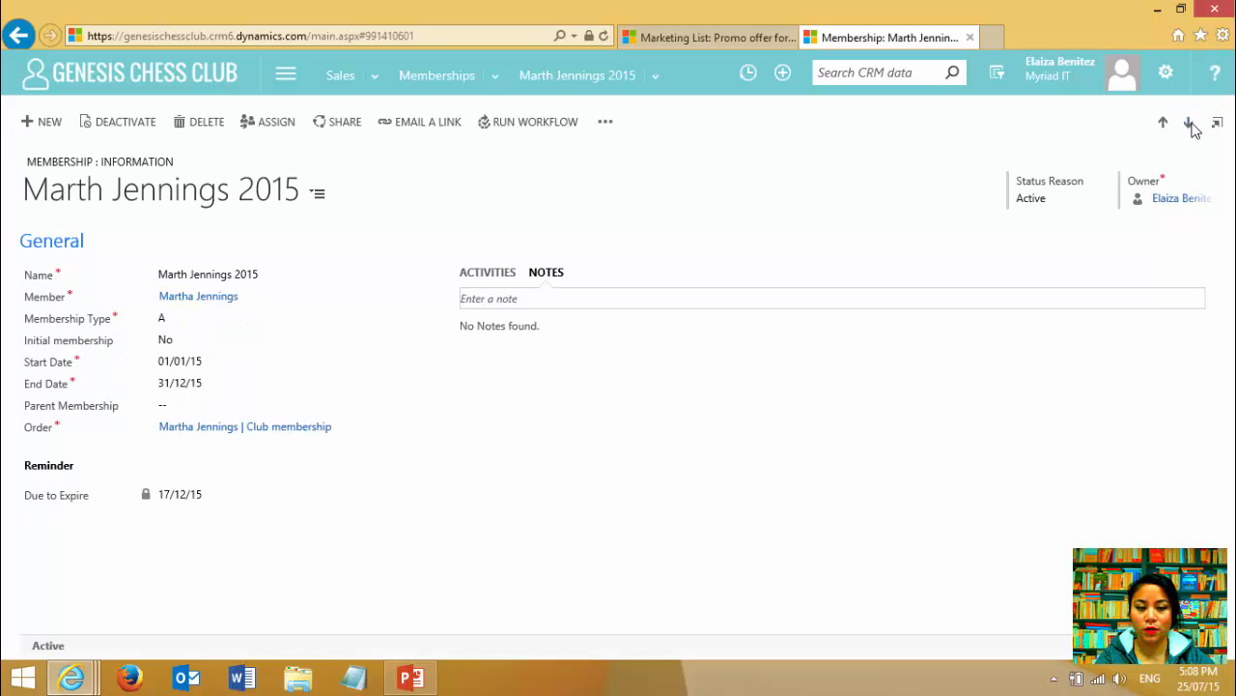
# - Return to the marketing list and add all the members returned by the search to it
pyautogui.click(677, 39)
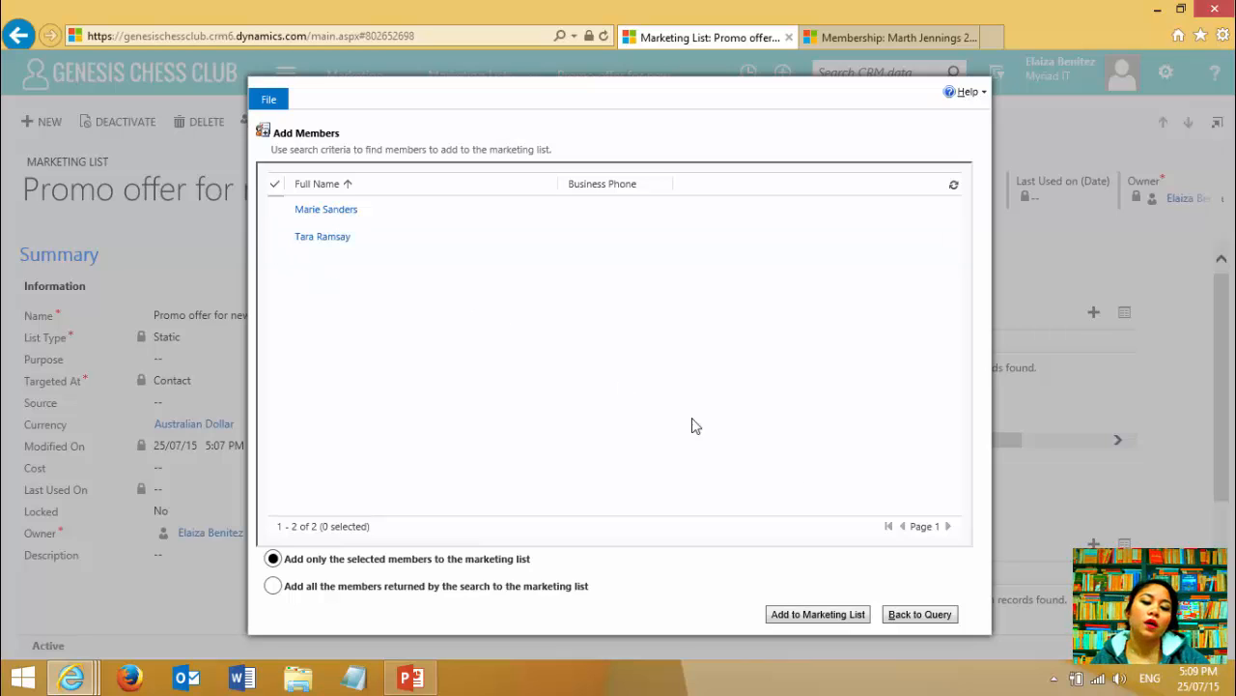
pyautogui.click(848, 615)
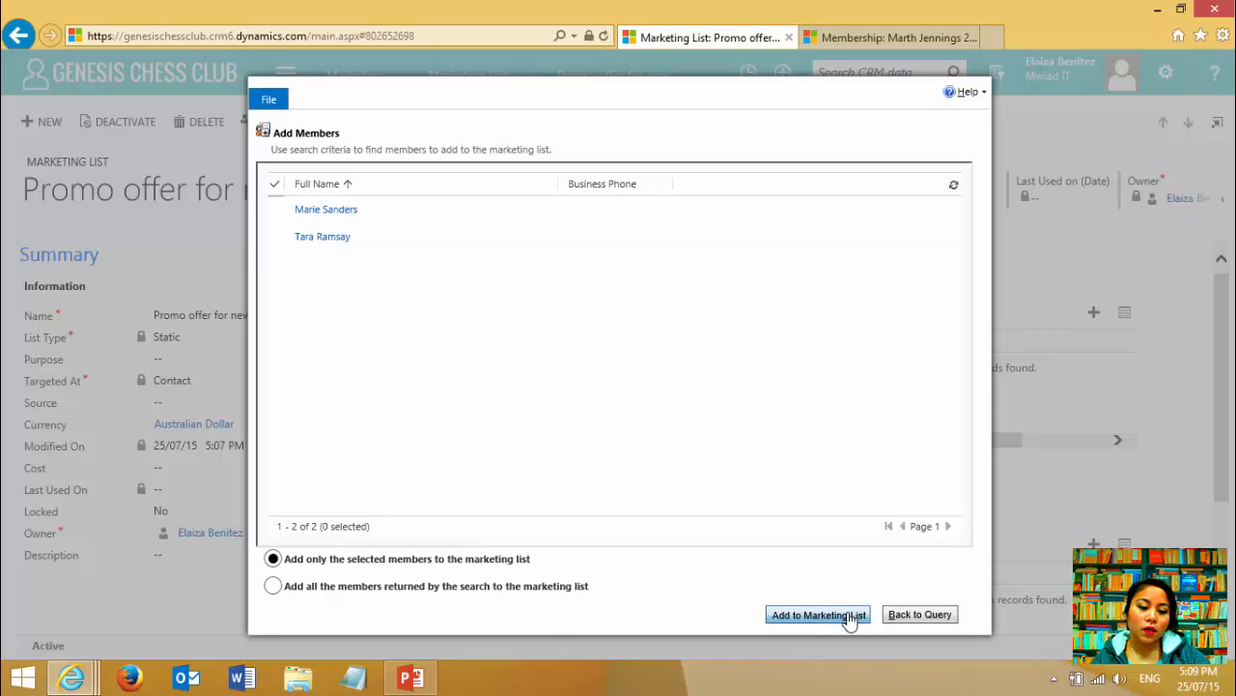
pyautogui.click(731, 412)
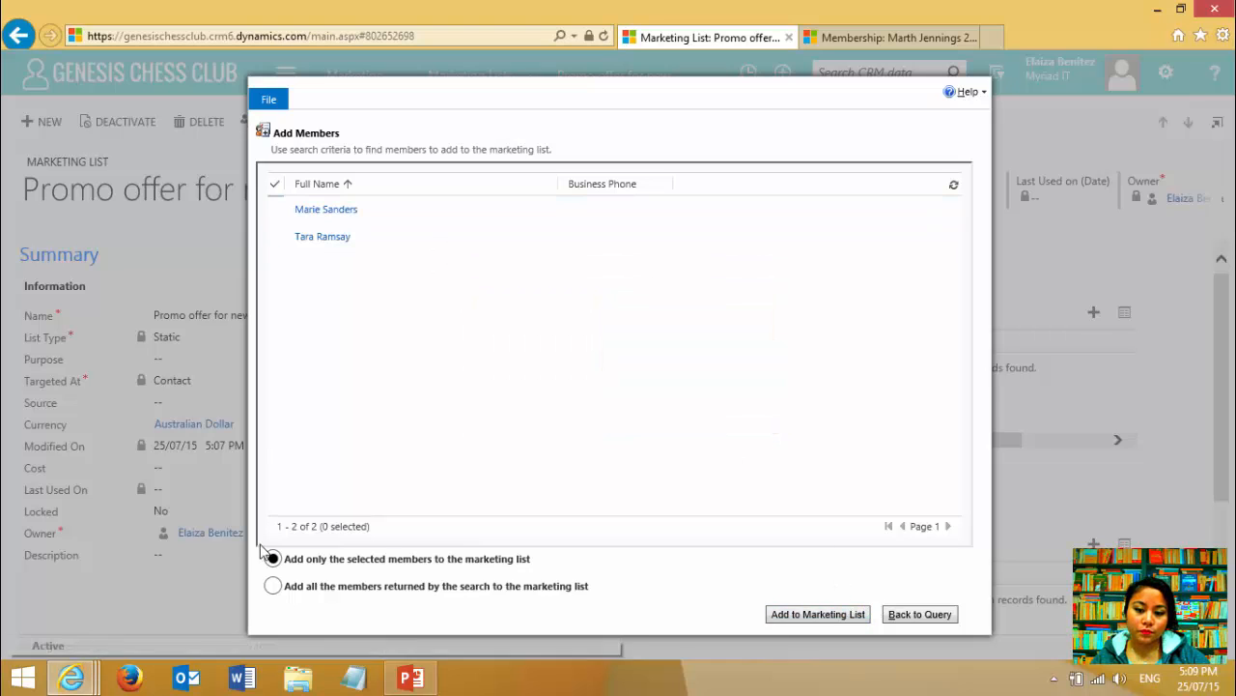
pyautogui.click(273, 585)
pyautogui.click(846, 622)
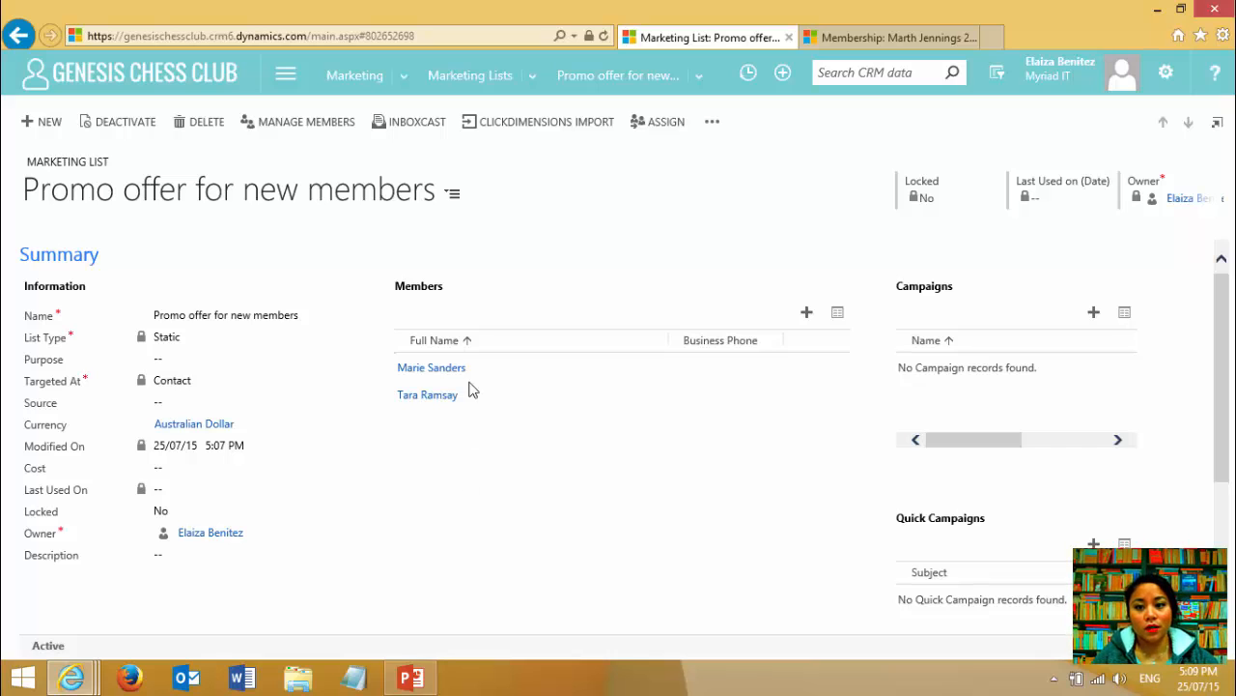
# - Go to Contacts in the Sales area and start creating a personal view
pyautogui.click(290, 85)
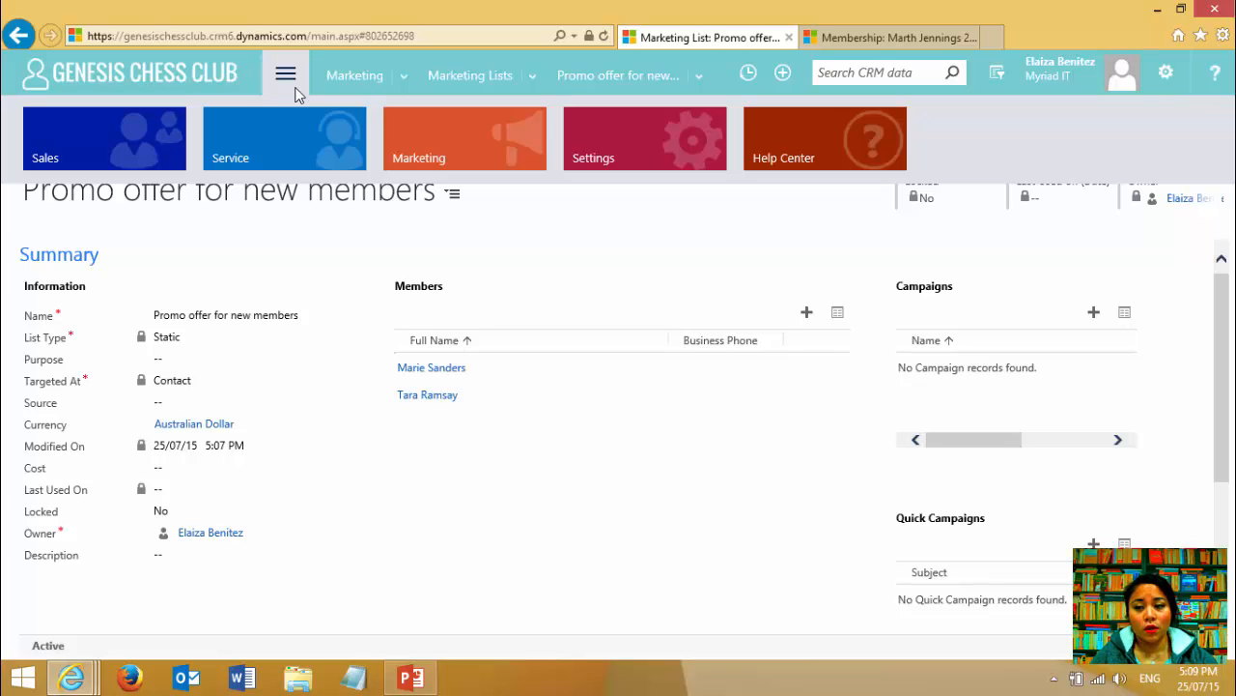
pyautogui.click(215, 84)
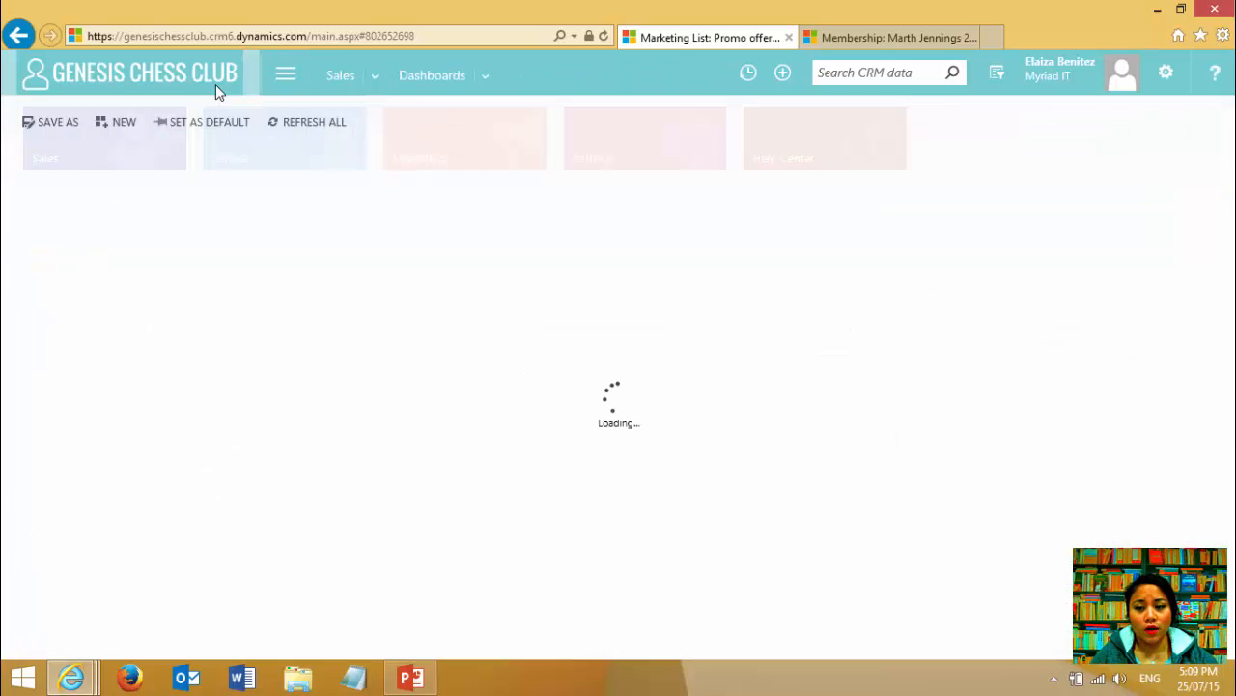
pyautogui.click(375, 79)
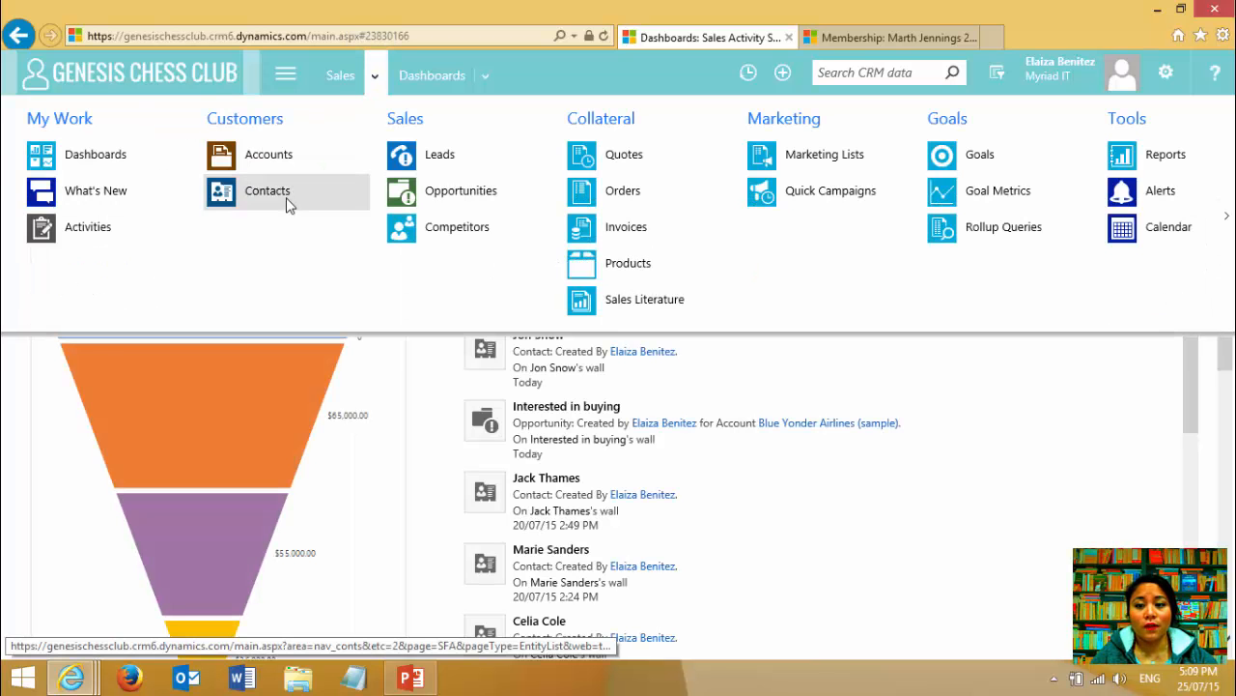
pyautogui.click(286, 198)
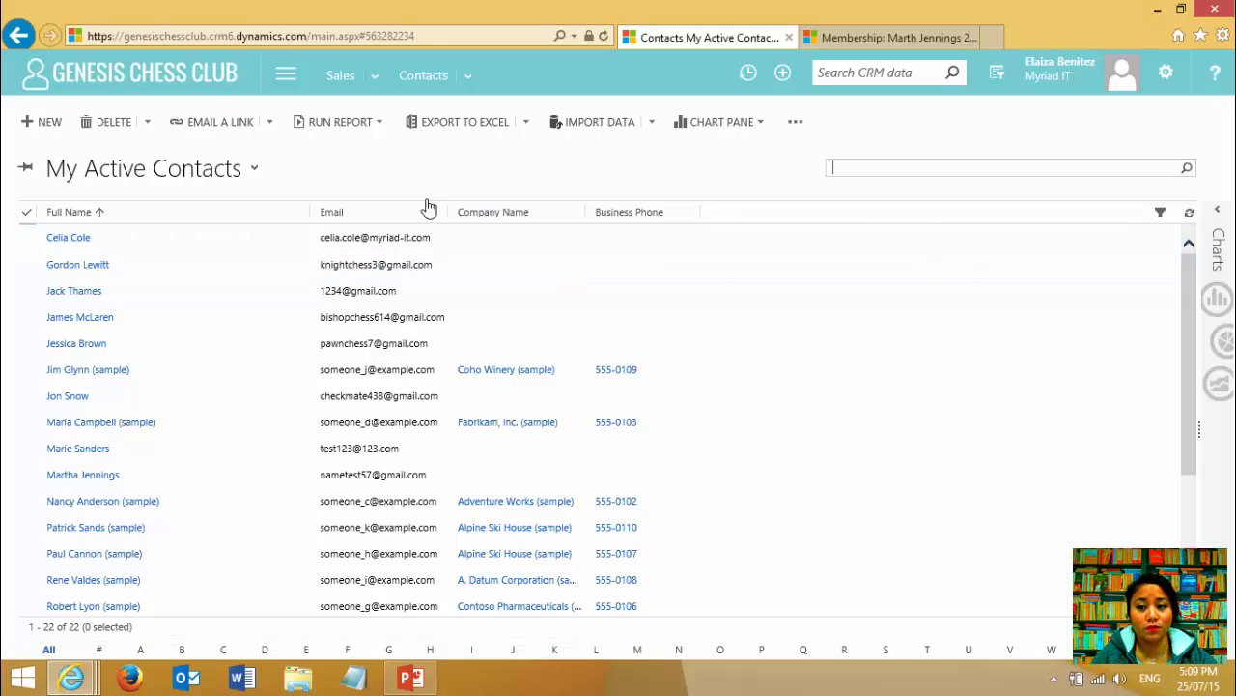
pyautogui.click(251, 169)
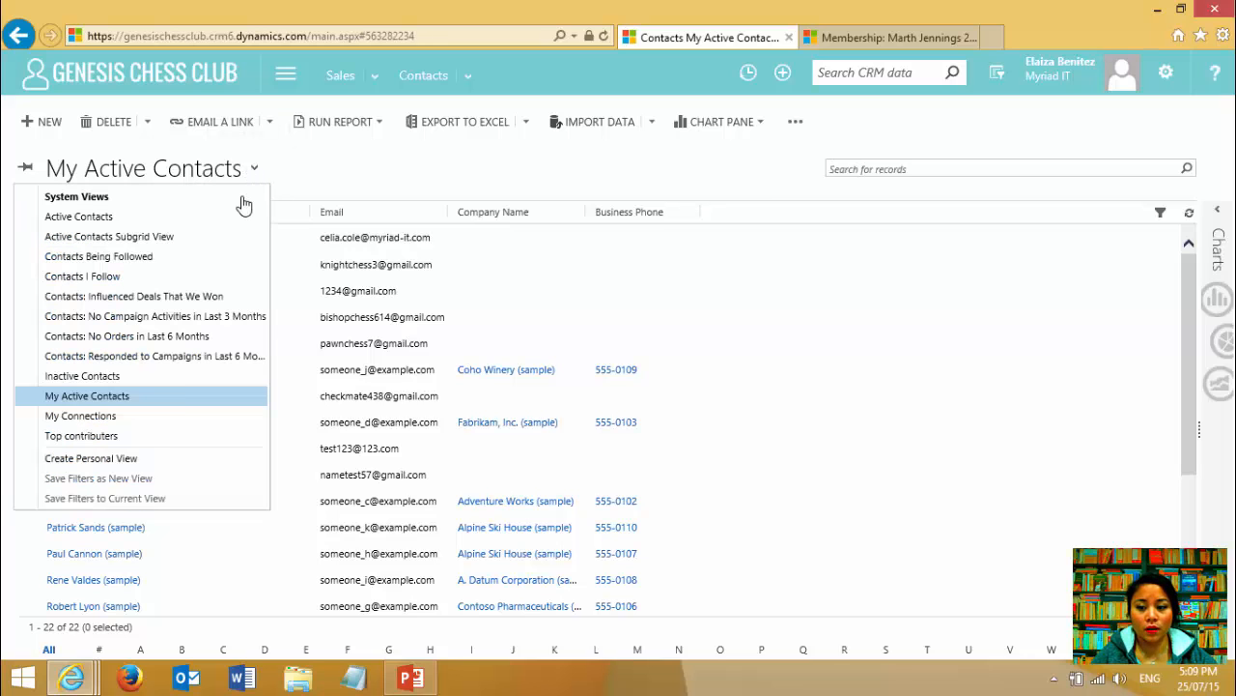
pyautogui.click(146, 460)
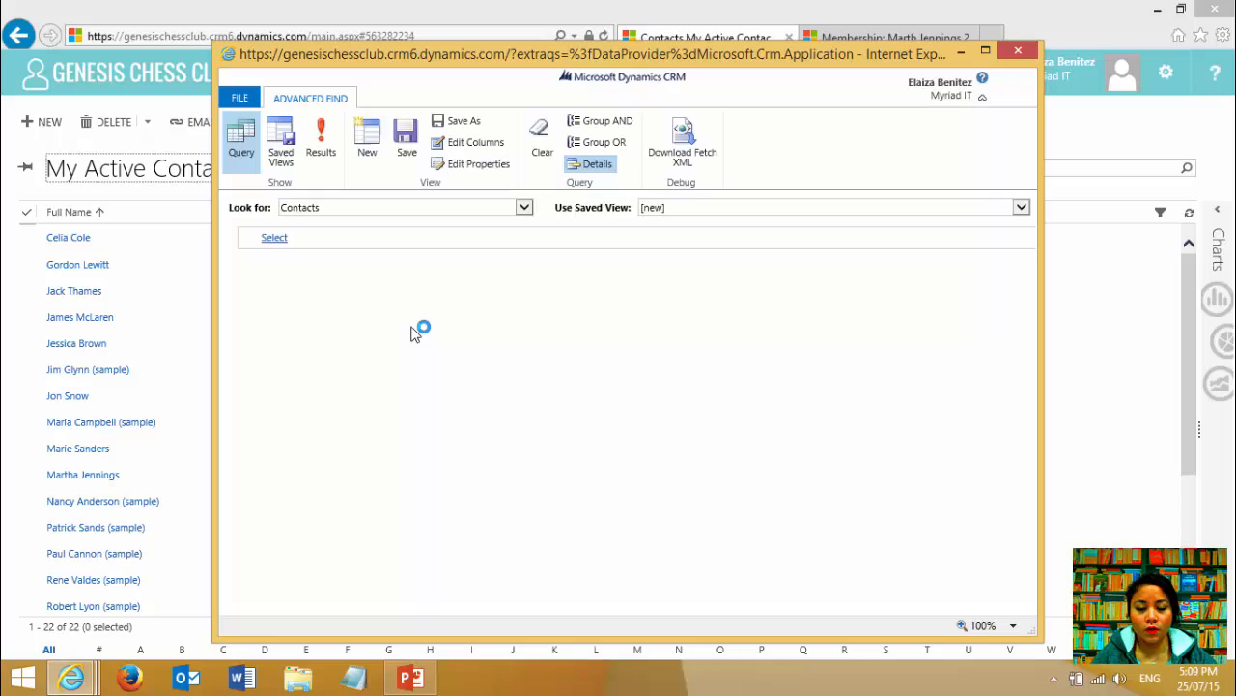
# - Add the Contact record's Revenue Contribution column to the new personal view
pyautogui.click(475, 145)
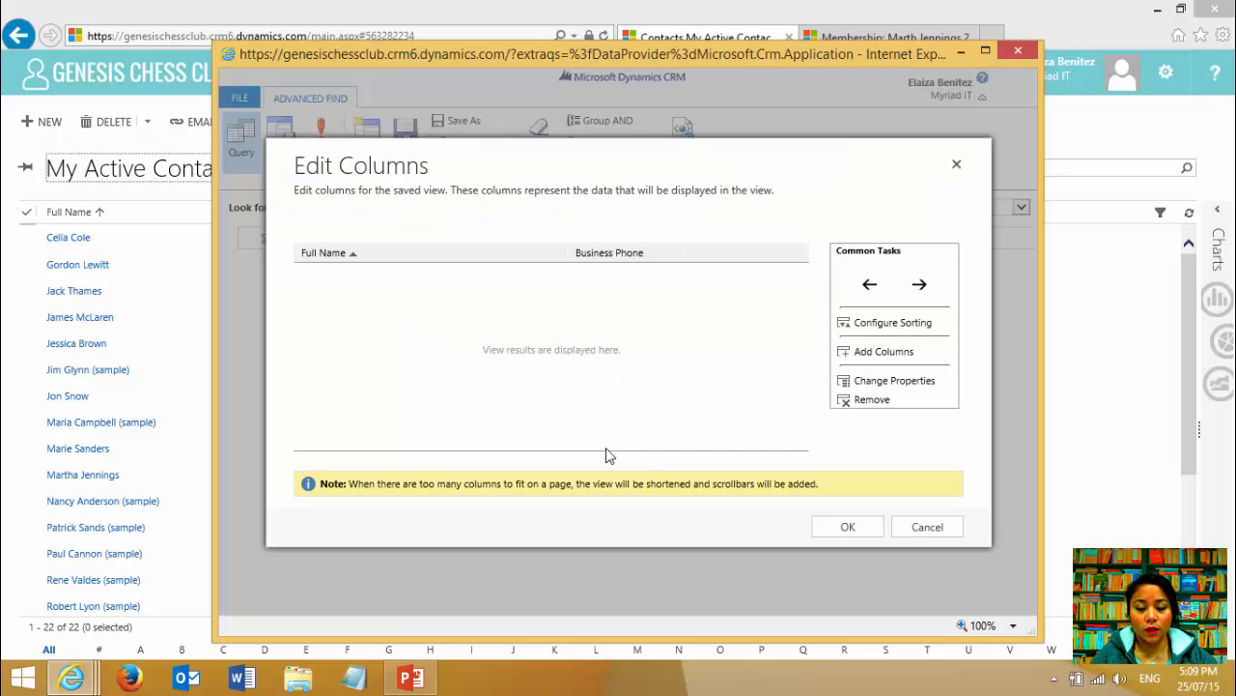
pyautogui.click(905, 350)
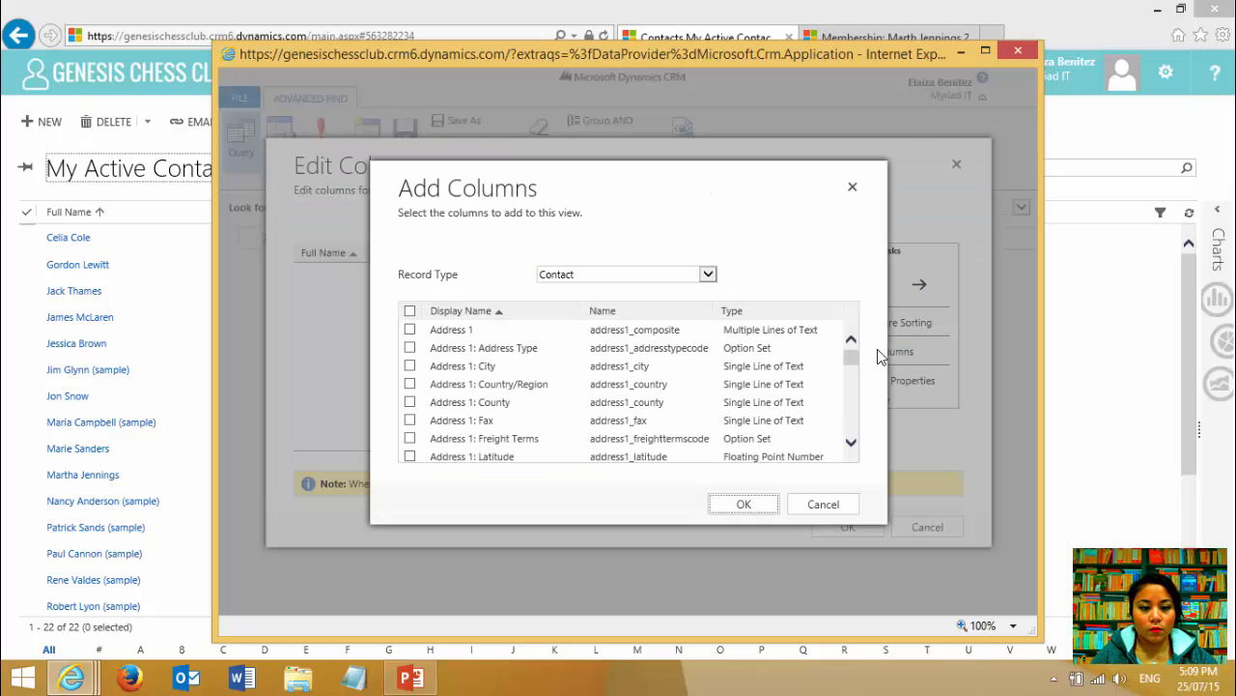
pyautogui.moveTo(854, 354); pyautogui.dragTo(851, 359)
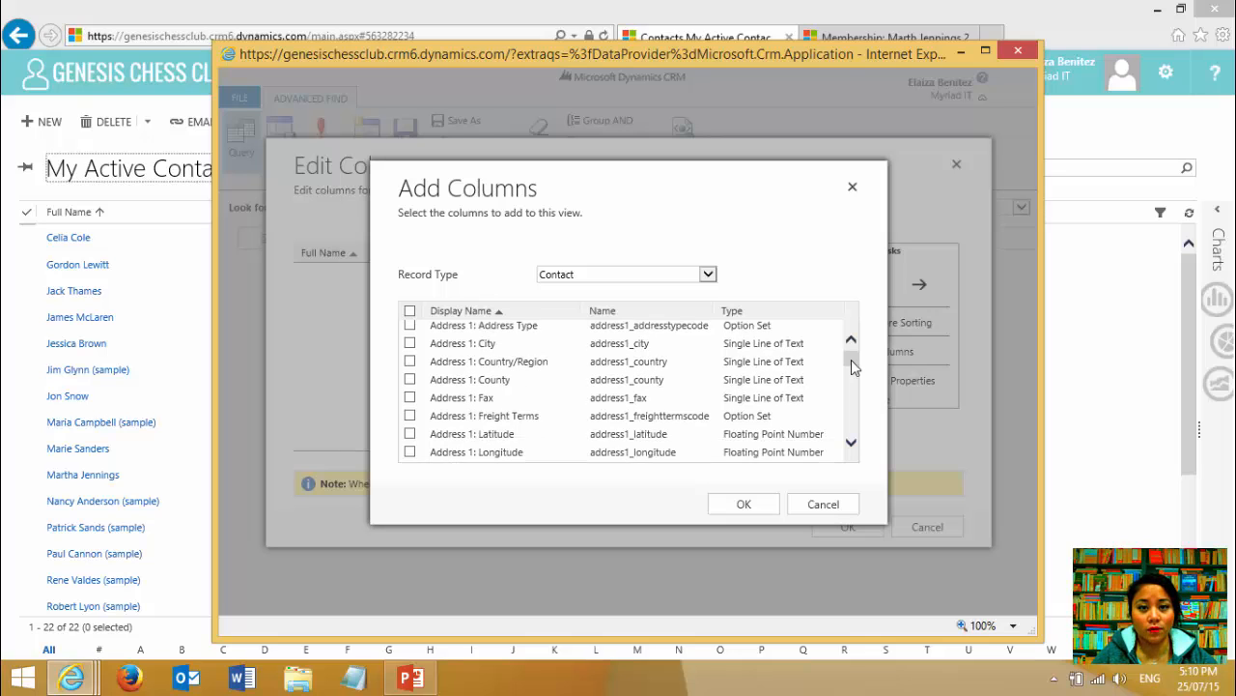
pyautogui.moveTo(851, 361); pyautogui.dragTo(849, 374)
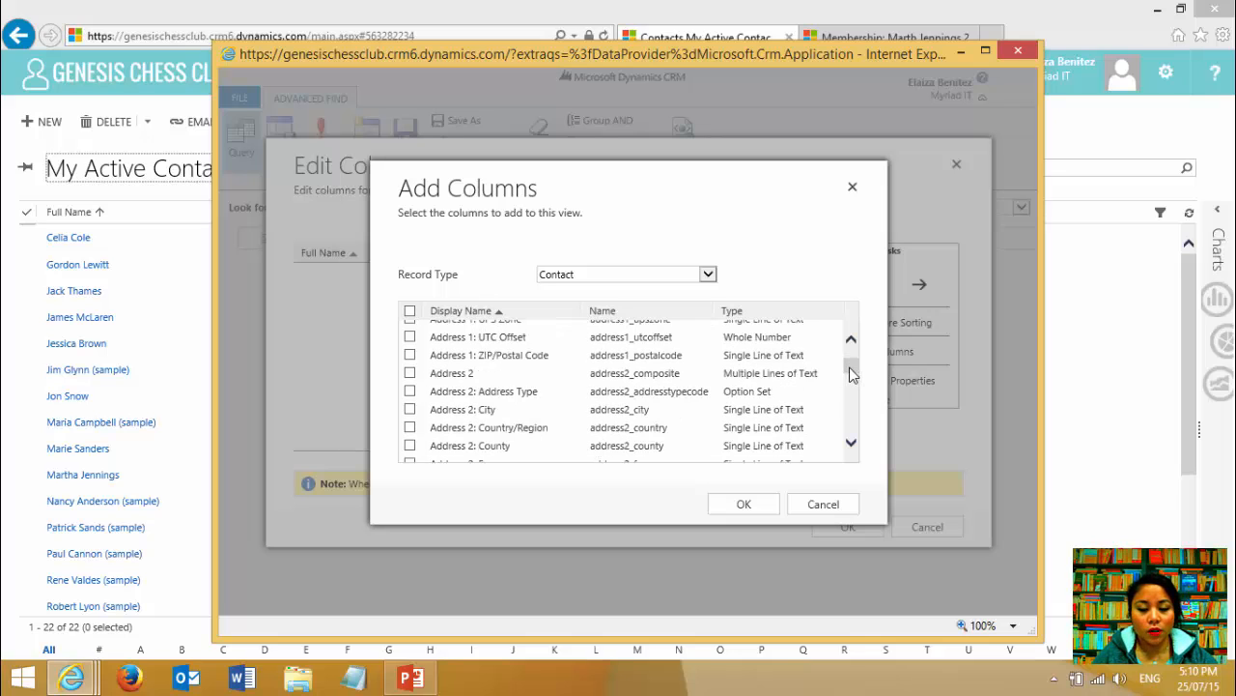
pyautogui.moveTo(850, 375); pyautogui.dragTo(850, 381)
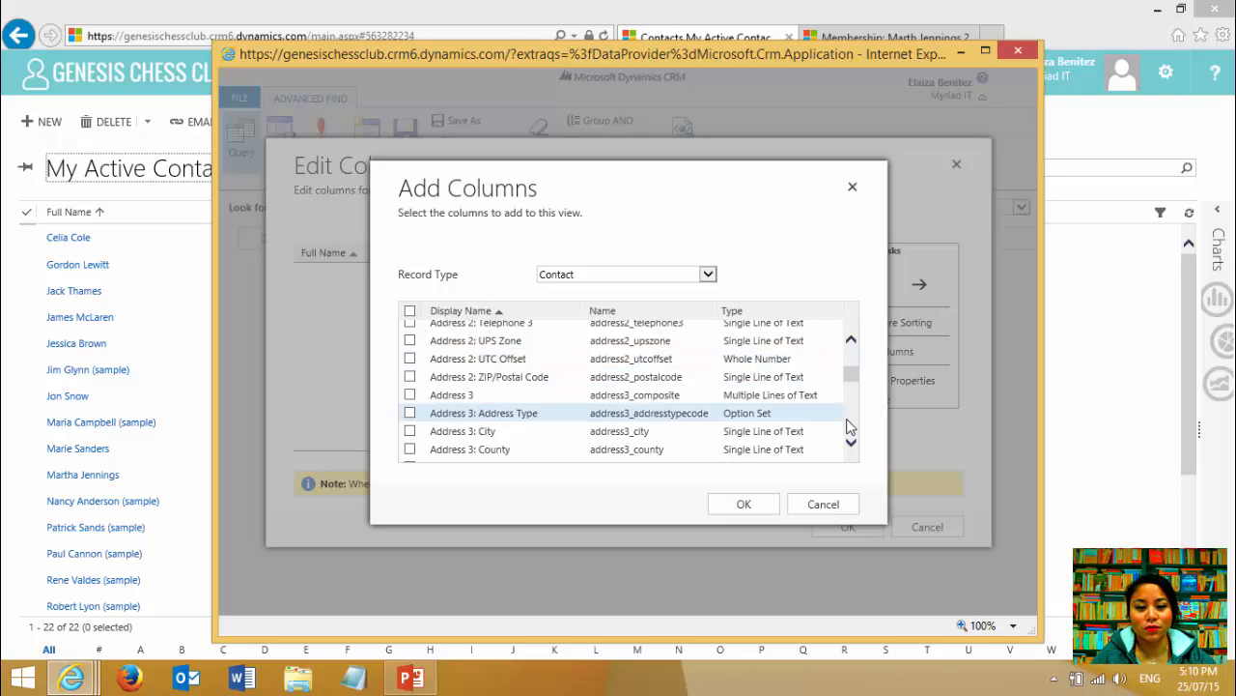
pyautogui.moveTo(850, 378); pyautogui.dragTo(853, 421)
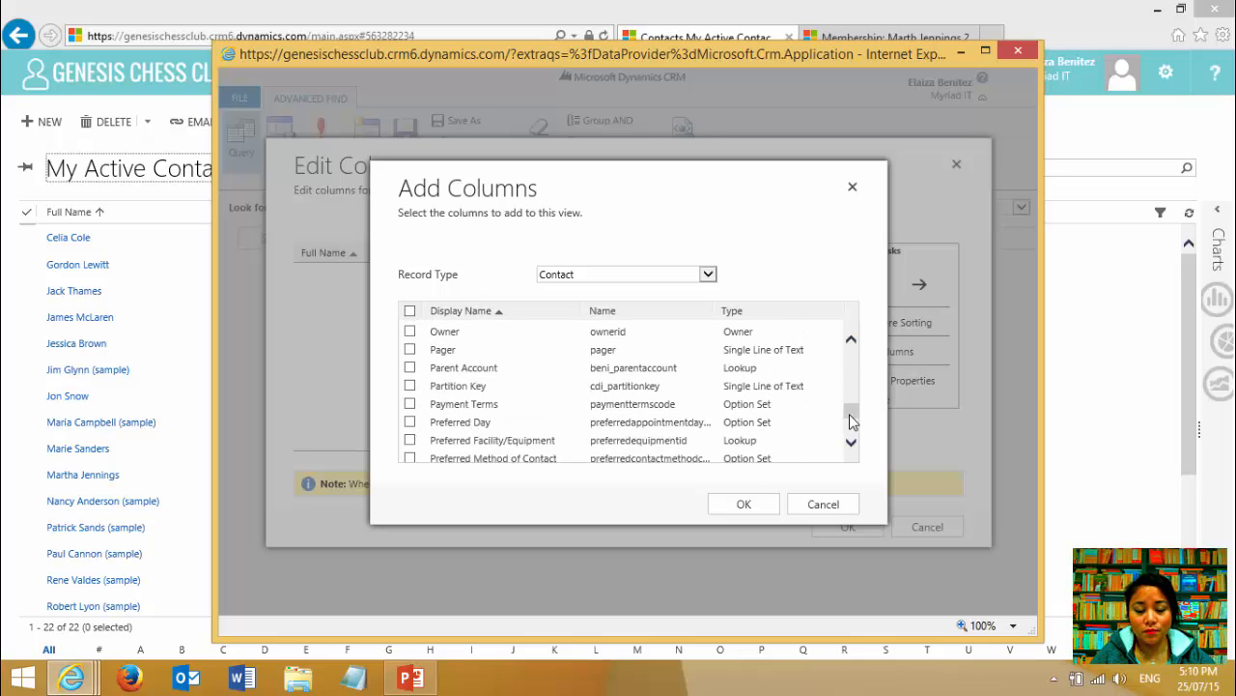
pyautogui.scroll(-3, 710, 409)
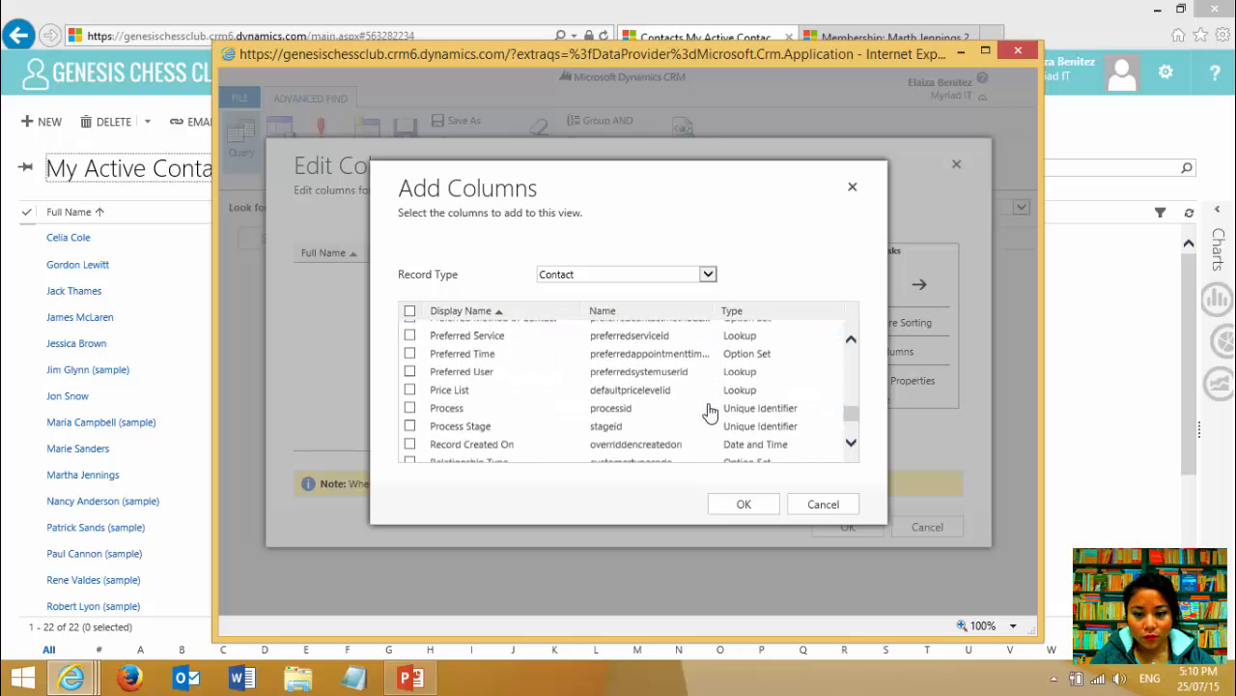
pyautogui.scroll(-2, 710, 410)
pyautogui.click(555, 379)
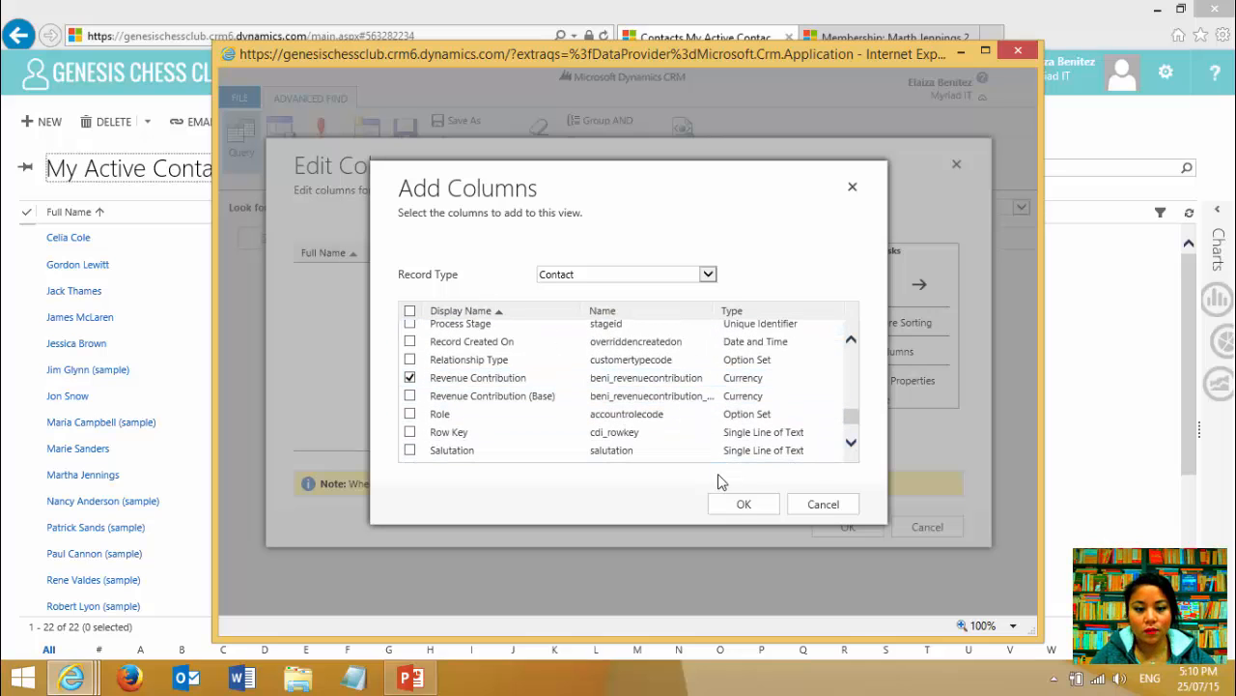
pyautogui.click(742, 504)
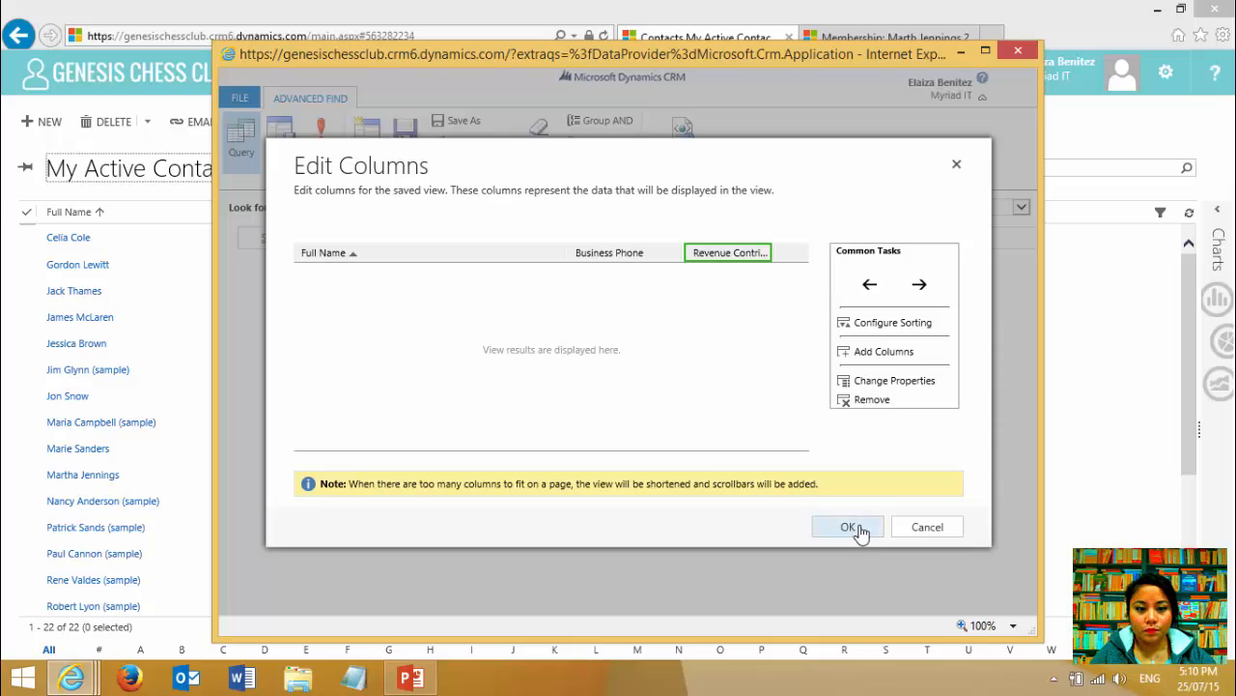
# - Configure the view to sort by Revenue Contribution in descending order, then by Full Name in ascending order, and apply the column changes
pyautogui.click(889, 325)
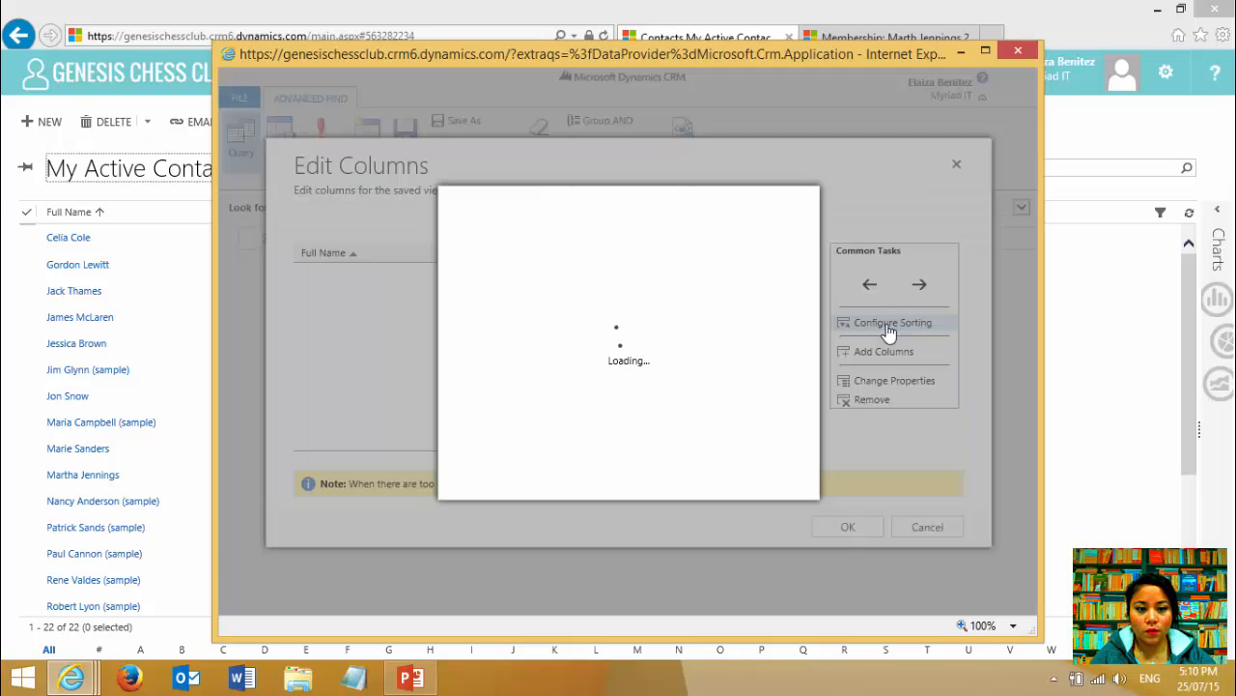
pyautogui.click(693, 309)
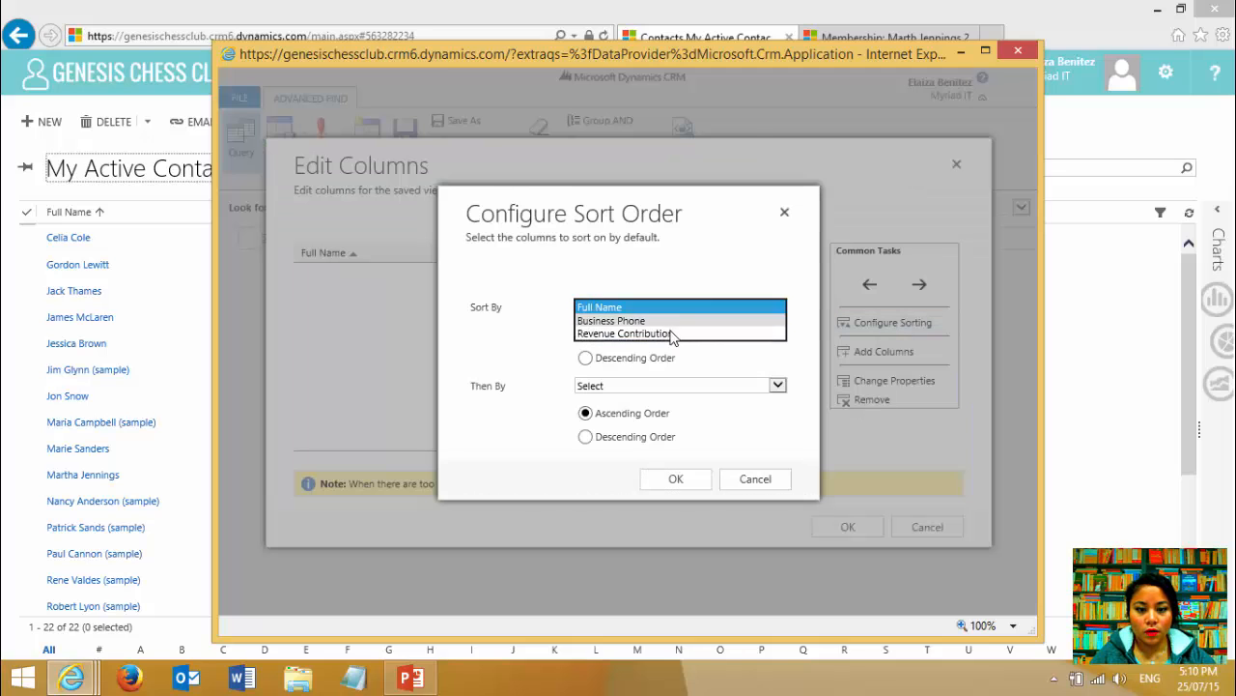
pyautogui.click(680, 335)
pyautogui.click(663, 359)
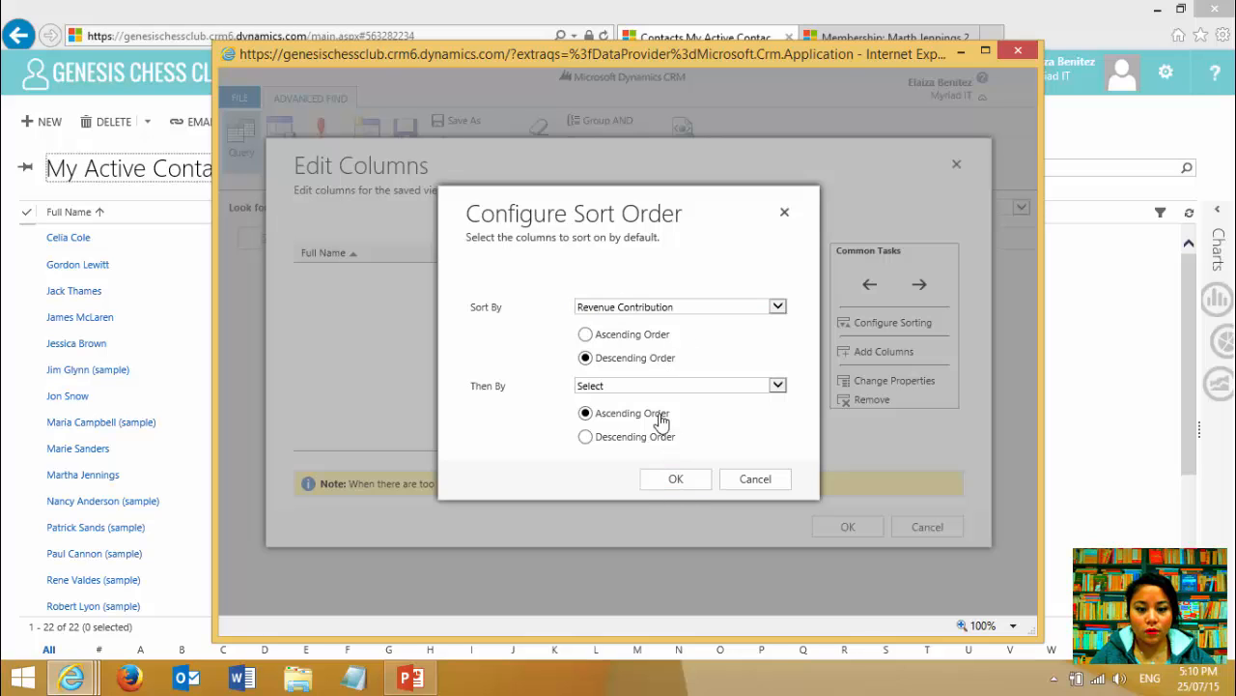
pyautogui.click(672, 392)
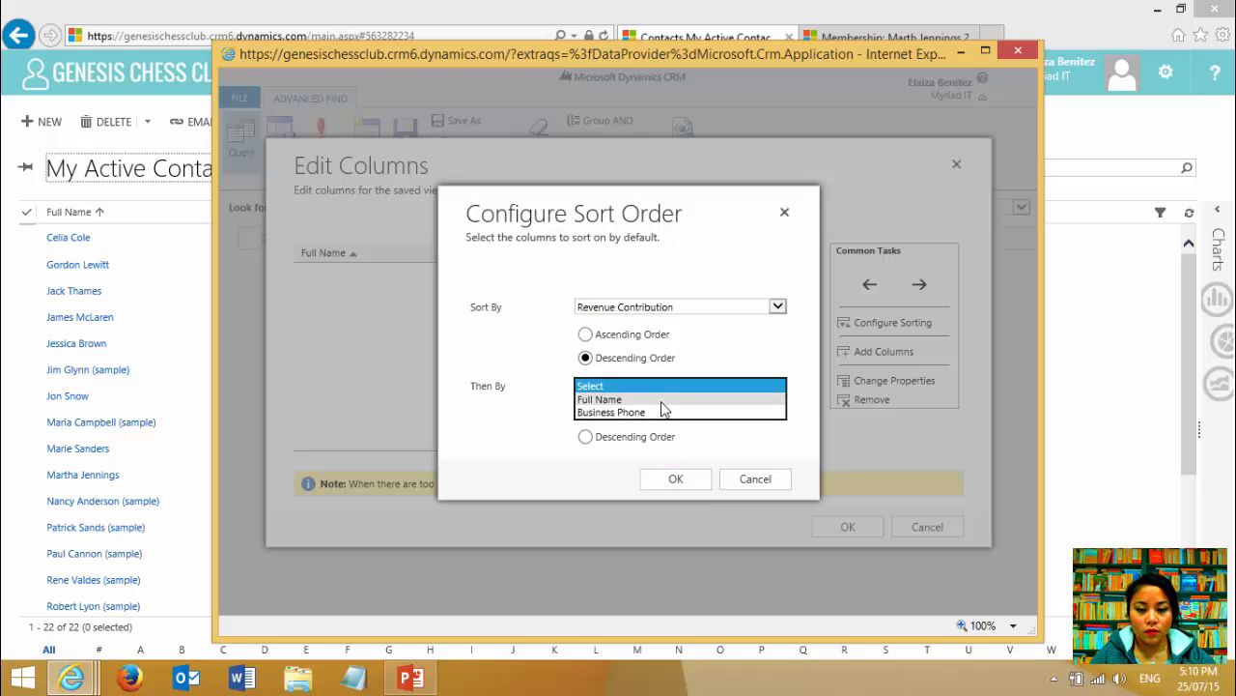
pyautogui.click(665, 411)
pyautogui.click(675, 479)
pyautogui.click(842, 527)
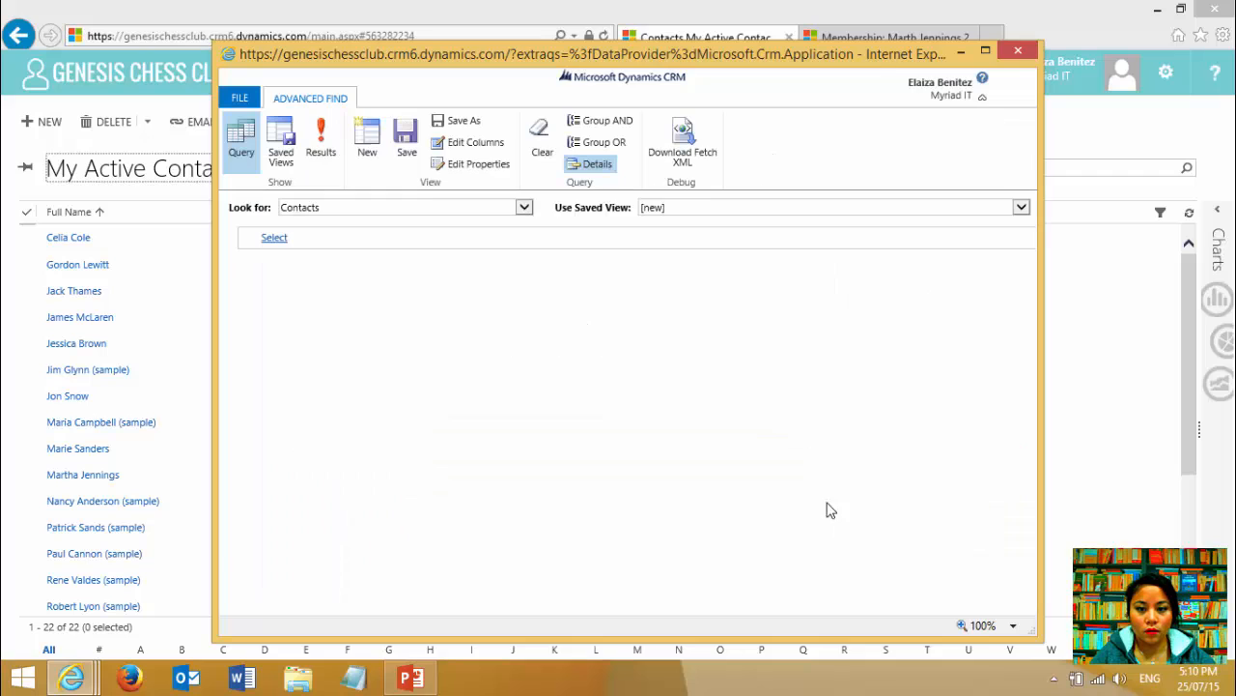
# - Run the contacts query, maximize the results window and widen the Revenue Contribution column to fit its full heading
pyautogui.click(321, 137)
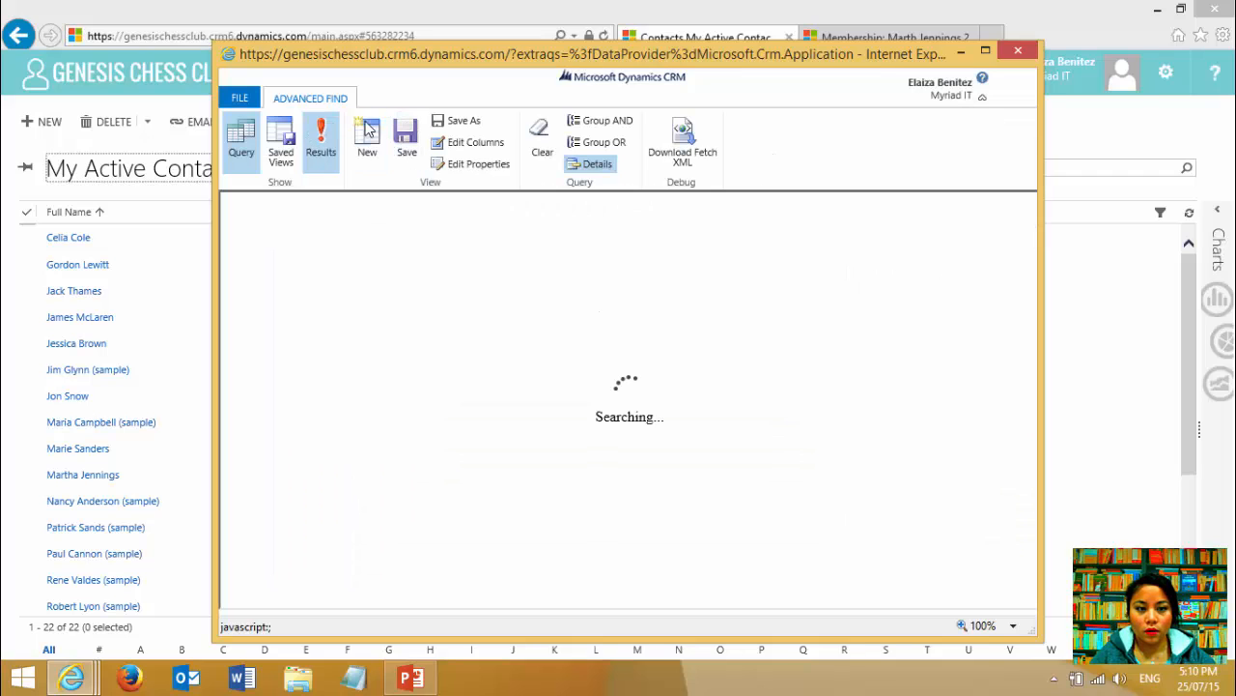
pyautogui.click(985, 51)
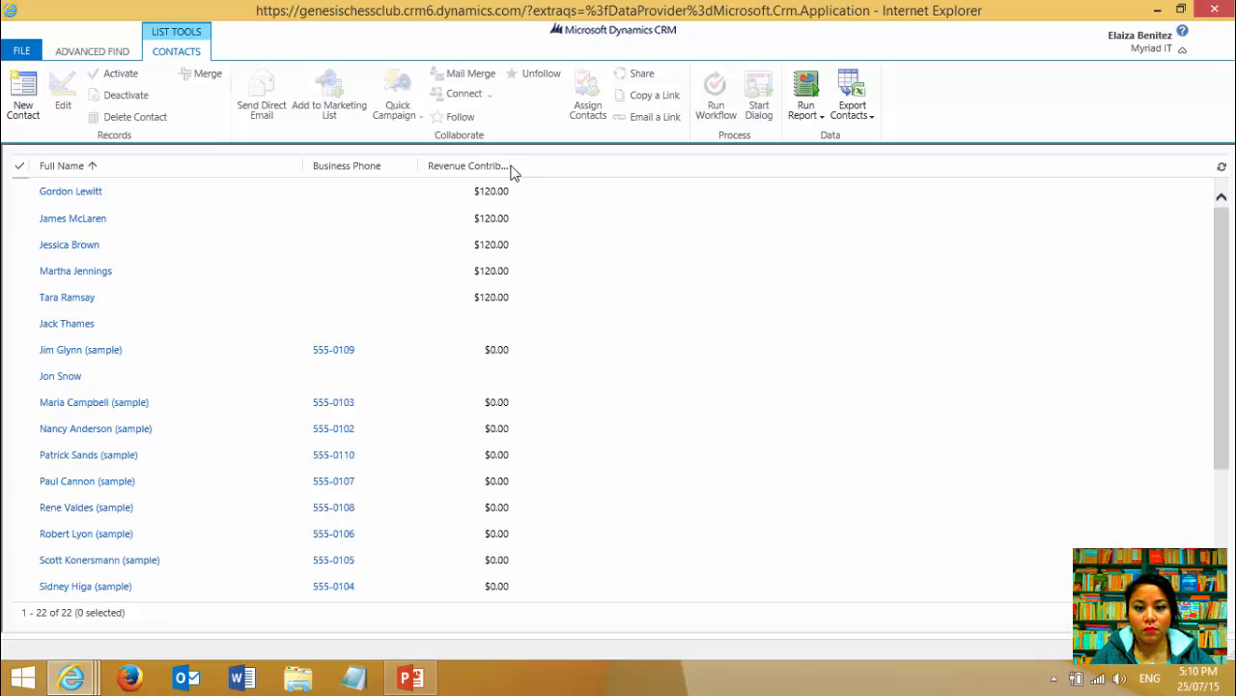
pyautogui.moveTo(511, 166); pyautogui.dragTo(590, 172)
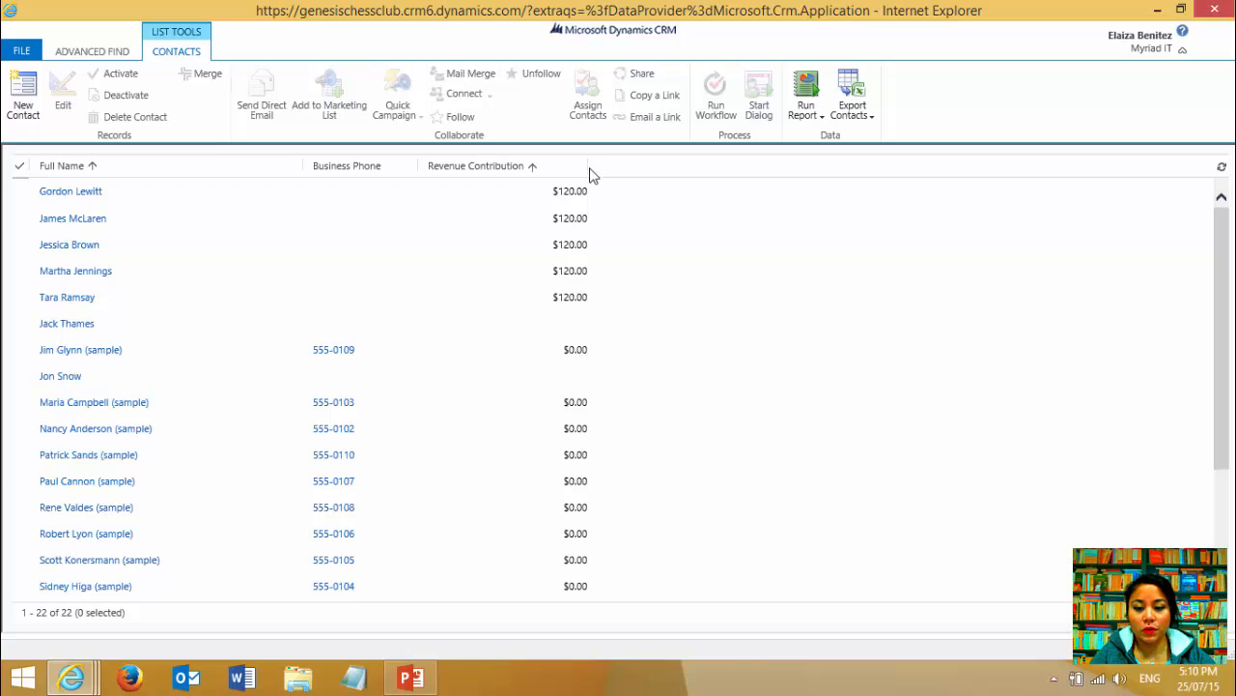
# - Switch to the PowerPoint presentation and show the closing thanks slide, number 20
pyautogui.click(405, 682)
pyautogui.click(39, 606)
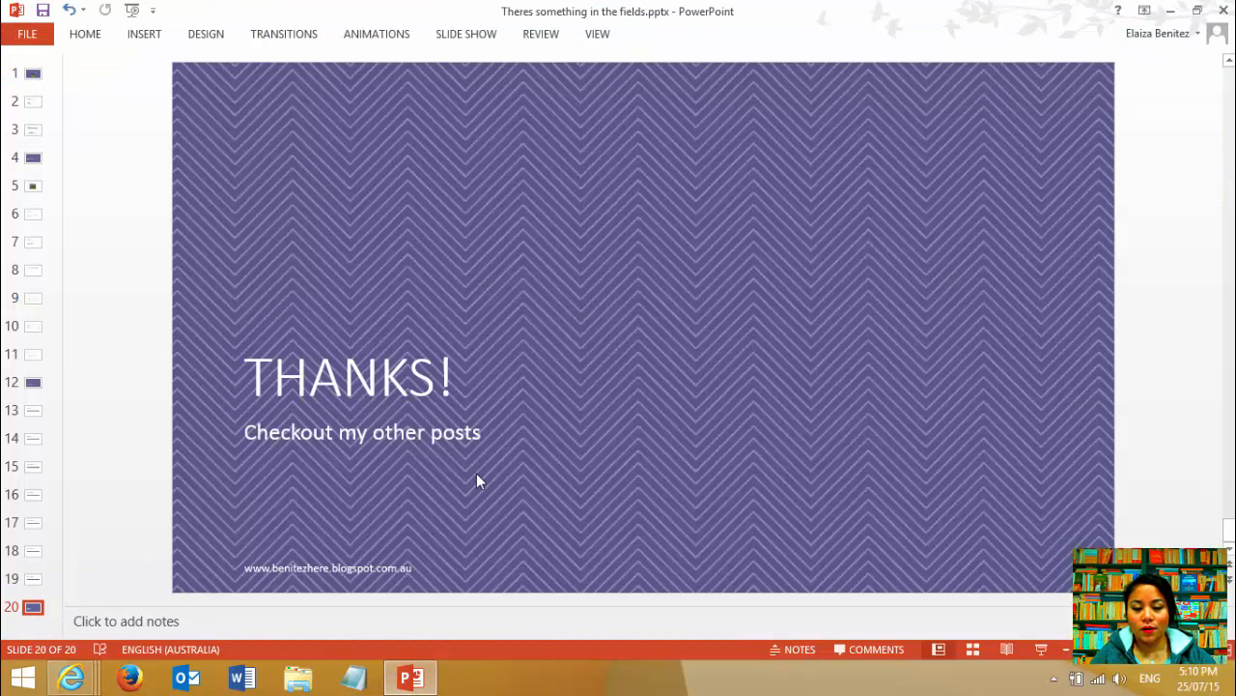